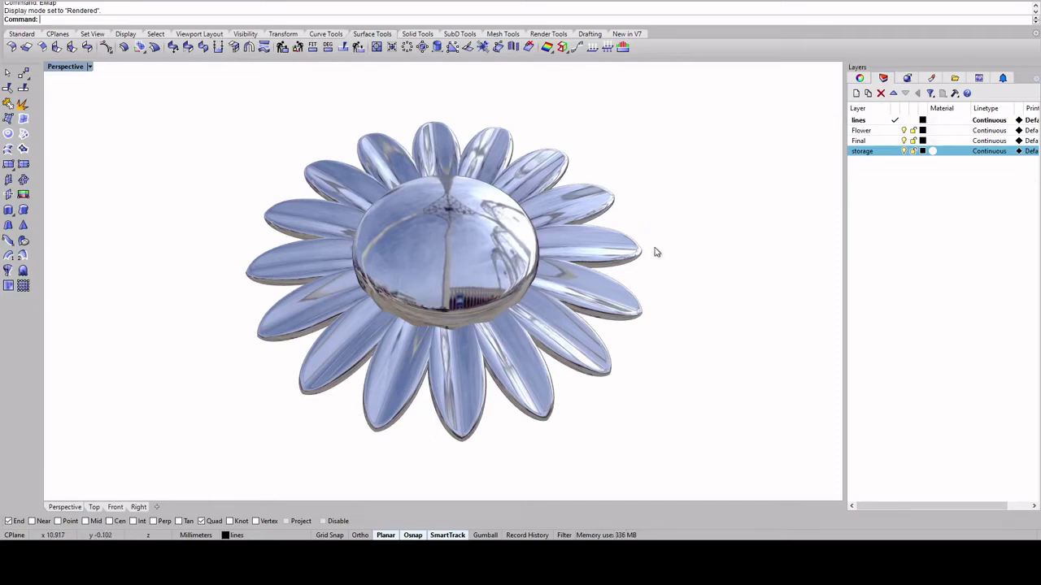
# - Draw a line along the Y axis, centred on the origin with BothSides, extending 20/2 mm each way
pyautogui.moveTo(655, 251); pyautogui.dragTo(594, 216, button='right')
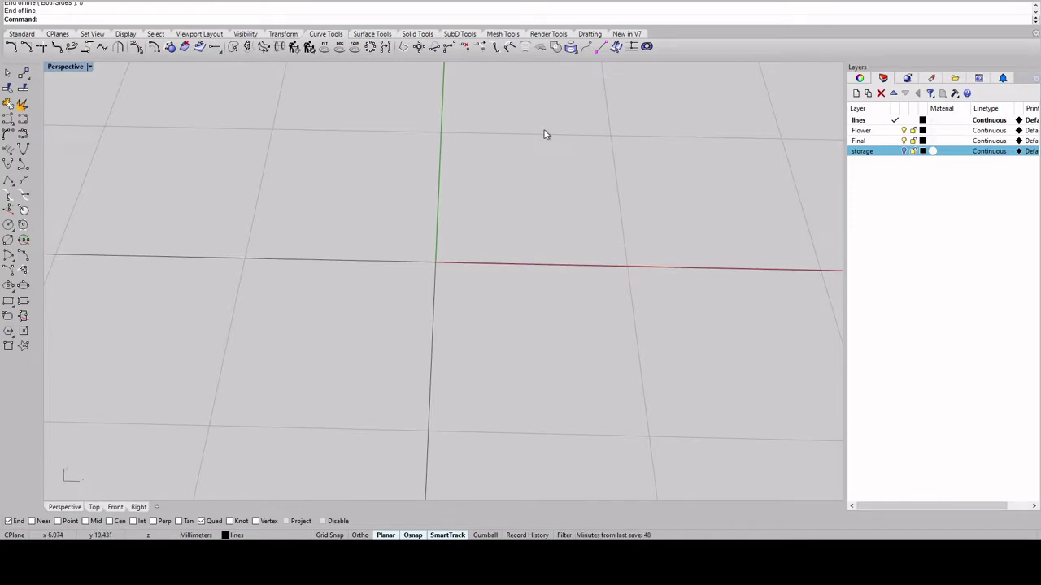
pyautogui.moveTo(436, 179); pyautogui.dragTo(430, 174, button='right')
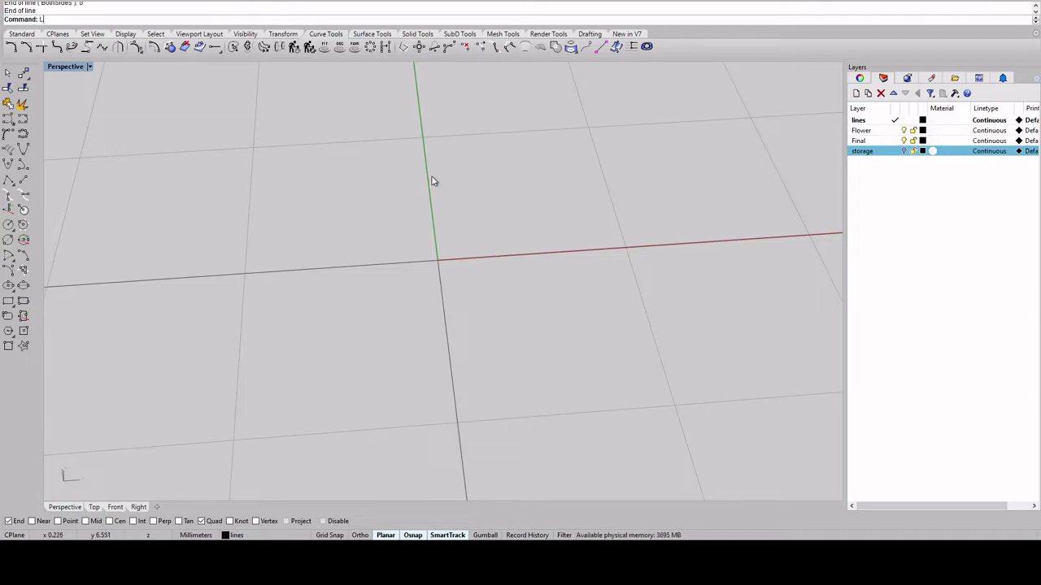
pyautogui.write('ine')
pyautogui.press('Return')
pyautogui.write('0')
pyautogui.press('Return')
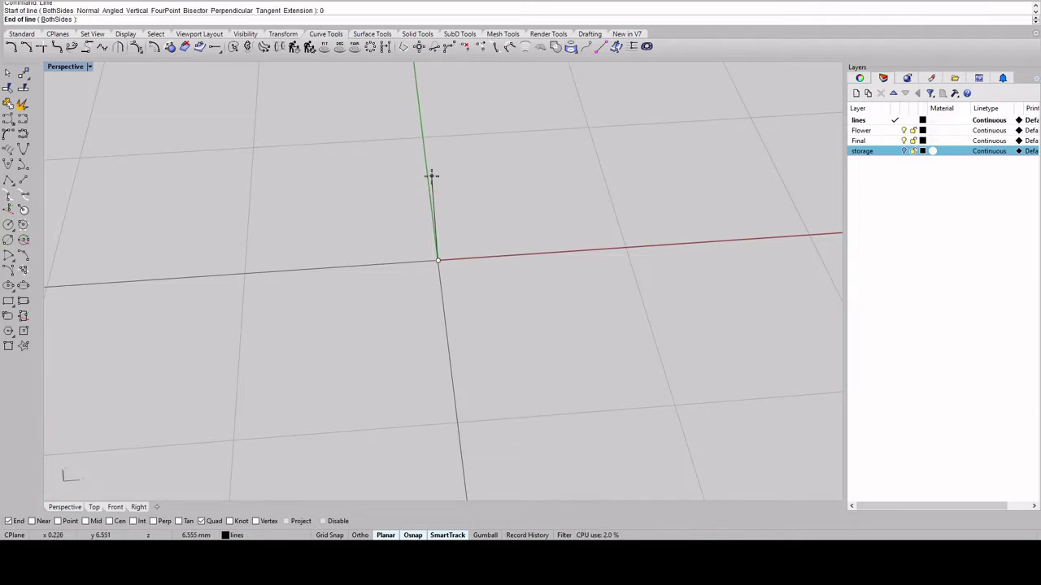
pyautogui.write('b')
pyautogui.press('Return')
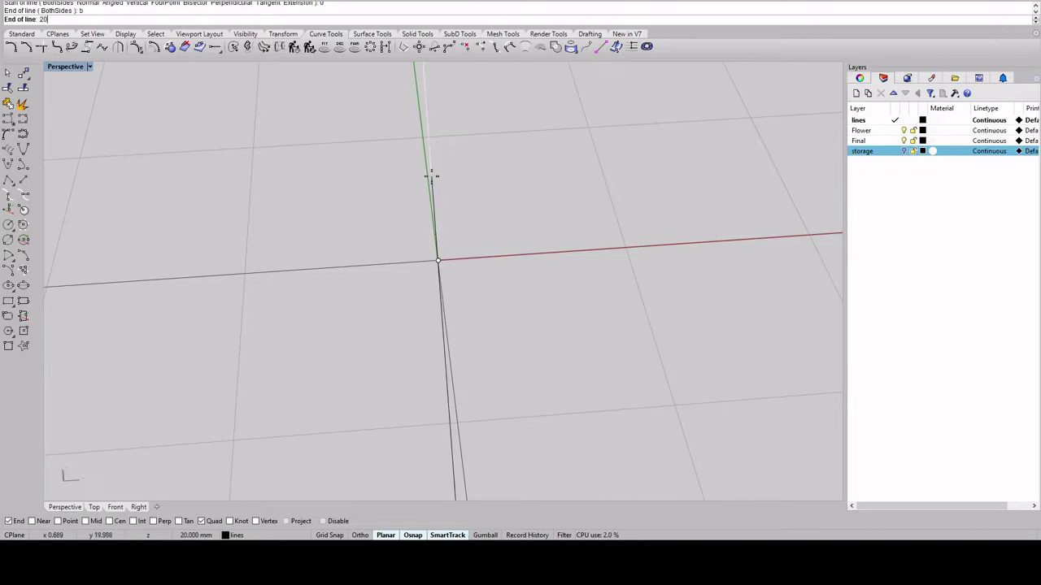
pyautogui.write('20/2')
pyautogui.press('Return')
pyautogui.moveTo(429, 173)
pyautogui.mouseDown(button='right')
pyautogui.moveTo(448, 196)
pyautogui.moveTo(399, 186)
pyautogui.moveTo(435, 193)
pyautogui.mouseUp(button='right')
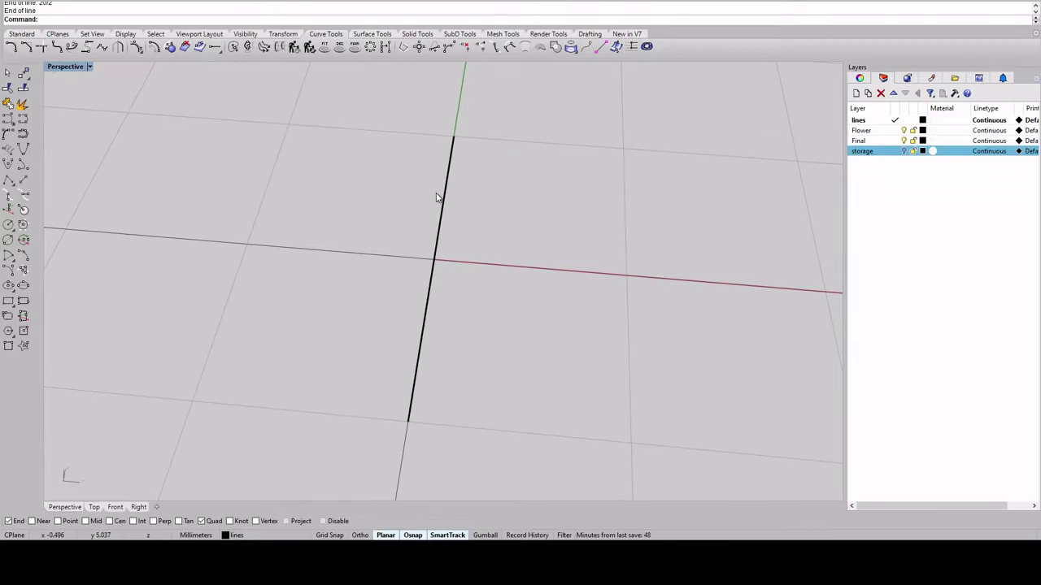
pyautogui.moveTo(452, 231)
pyautogui.mouseDown(button='right')
pyautogui.moveTo(469, 223)
pyautogui.moveTo(462, 239)
pyautogui.moveTo(436, 231)
pyautogui.mouseUp(button='right')
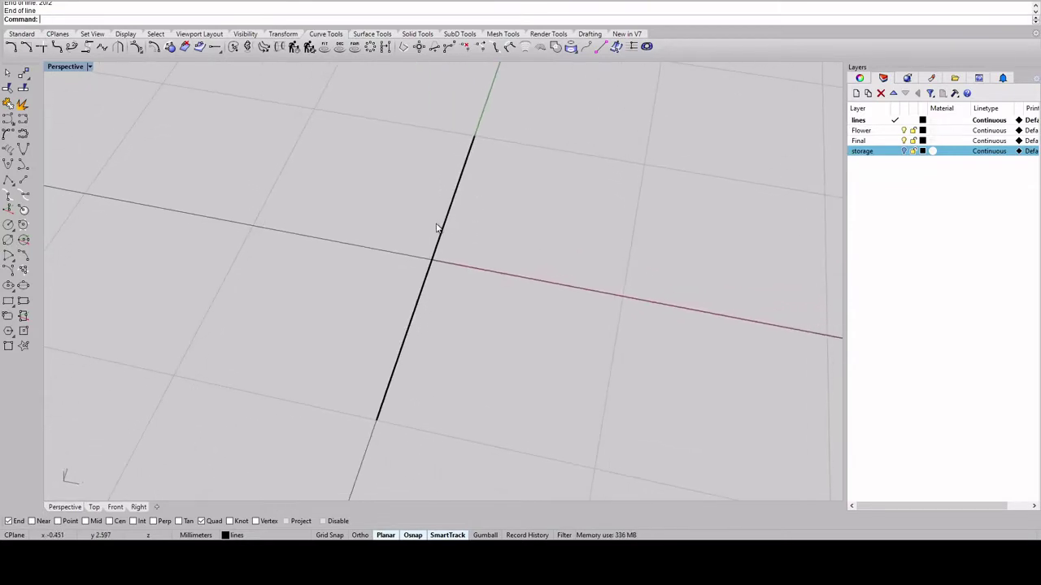
# - Divide the line into 3 segments with point objects marking the divisions and ends
pyautogui.click(445, 229)
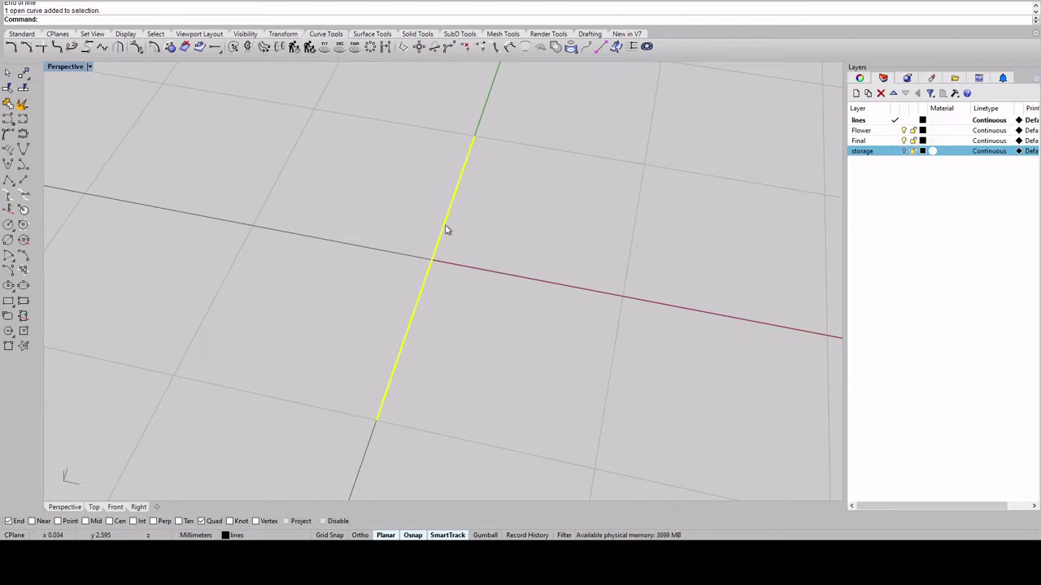
pyautogui.press('Return')
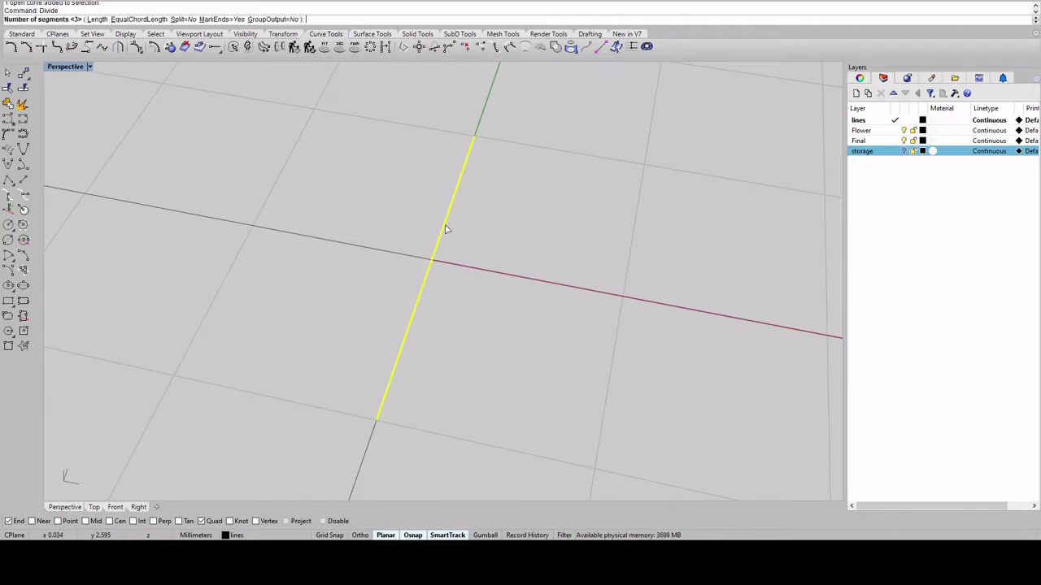
pyautogui.press('Return')
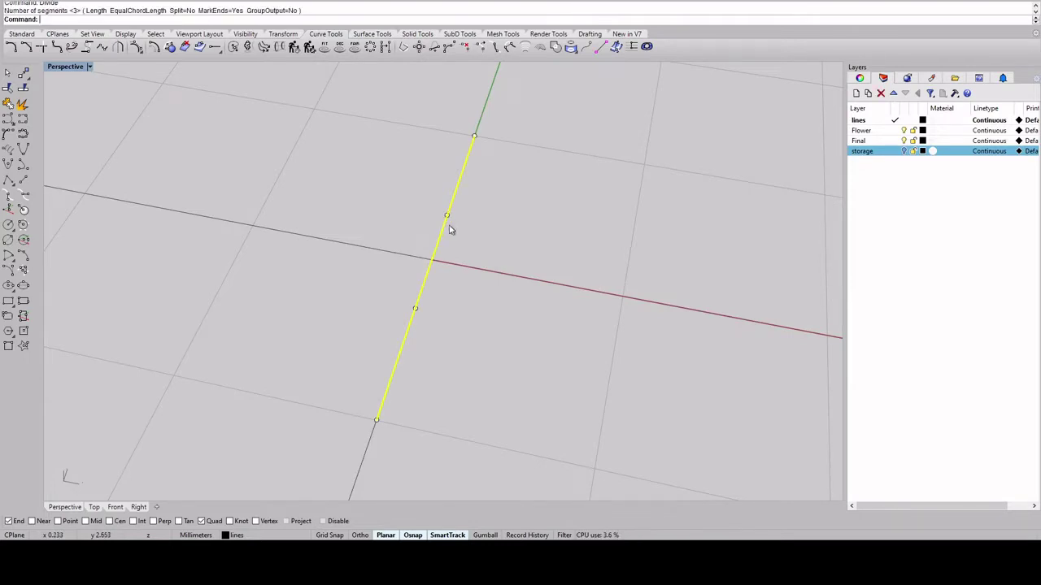
# - Split the line at the division point on the positive Y side with Point snap, and delete the longer piece through the origin
pyautogui.moveTo(448, 228); pyautogui.dragTo(437, 186, button='right')
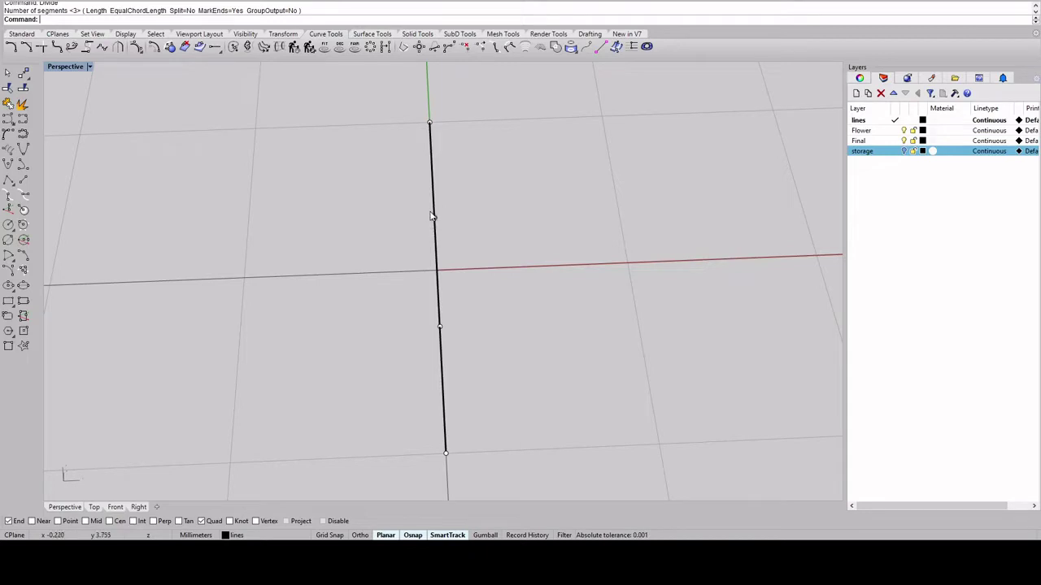
pyautogui.press('Return')
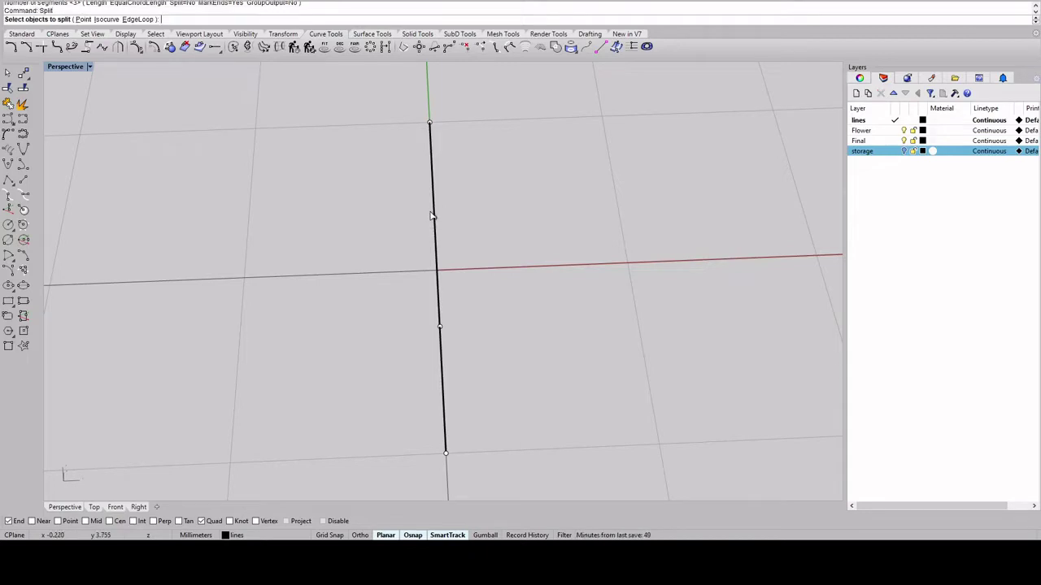
pyautogui.click(432, 217)
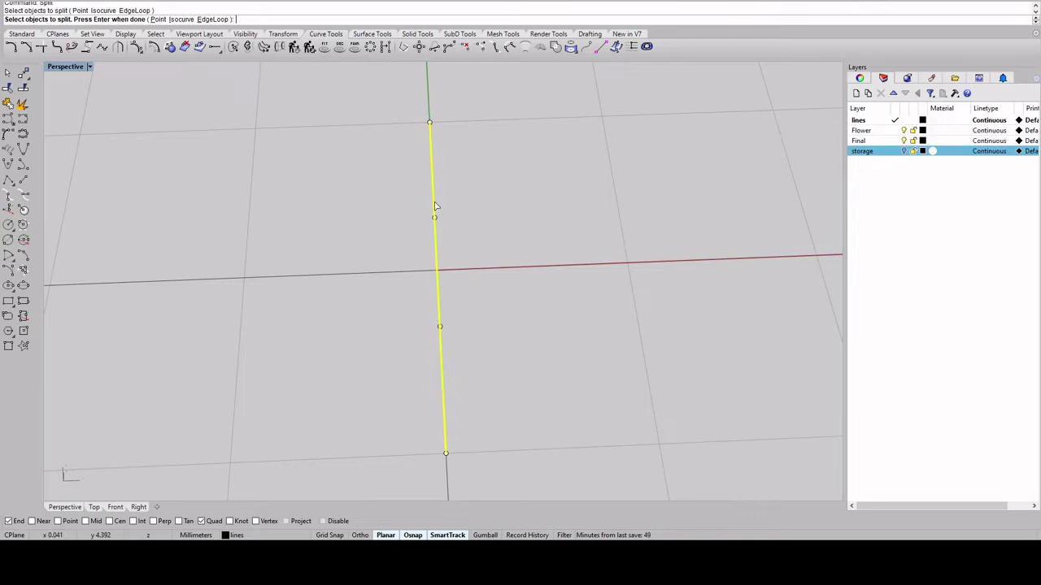
pyautogui.press('Return')
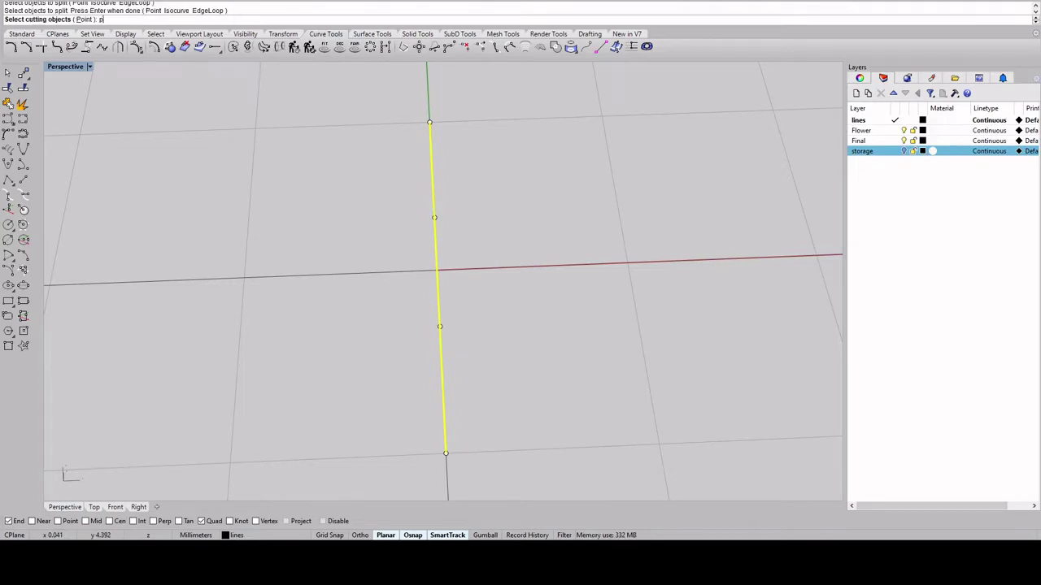
pyautogui.write('p')
pyautogui.press('Return')
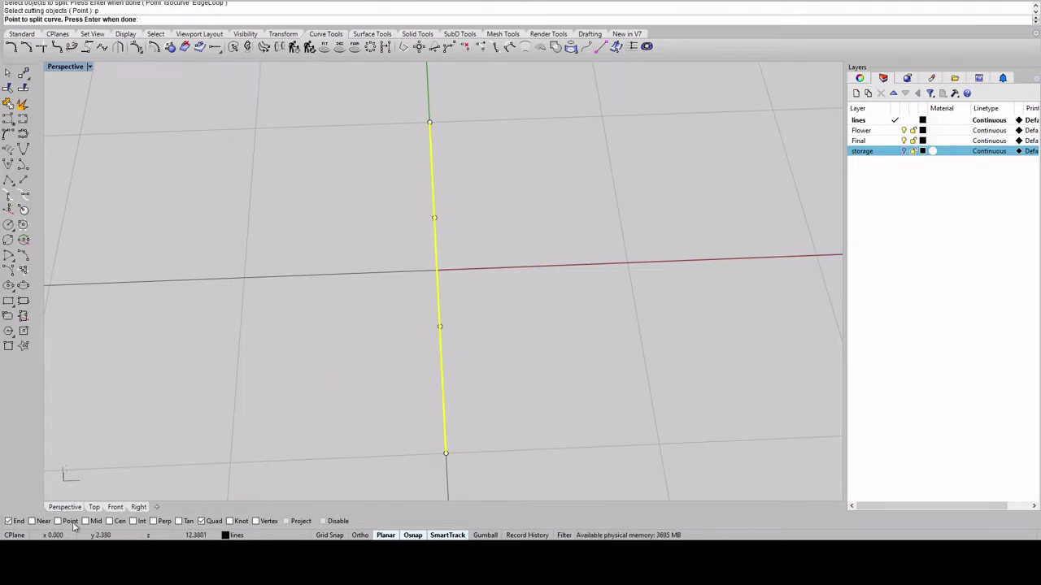
pyautogui.click(64, 521)
pyautogui.click(434, 217)
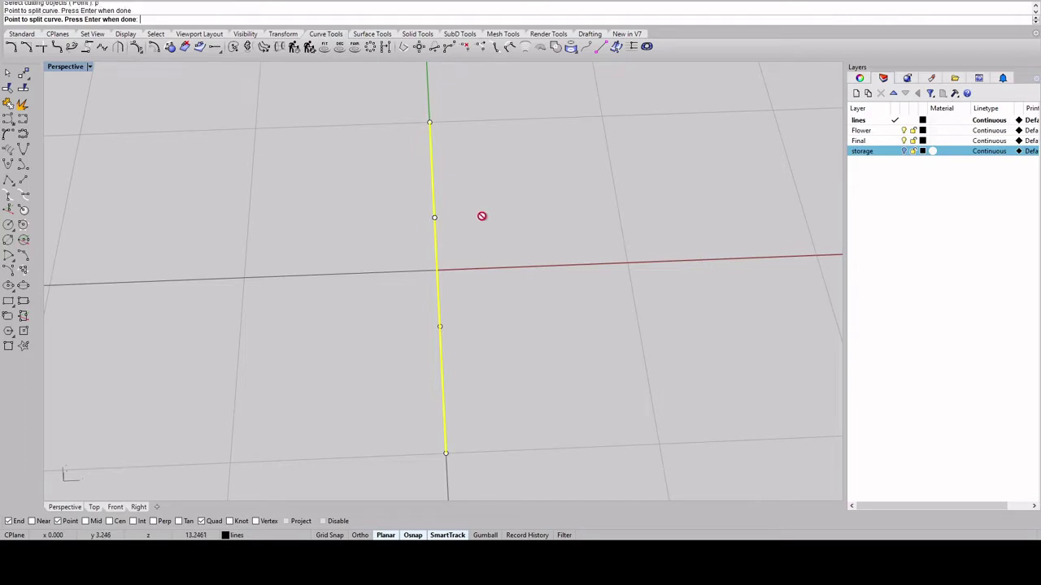
pyautogui.press('Return')
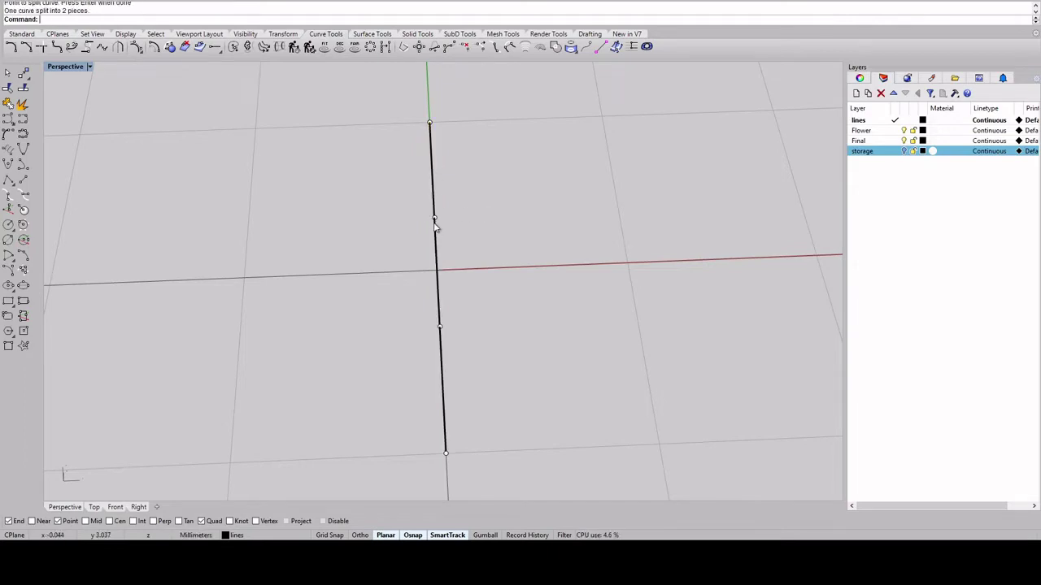
pyautogui.click(434, 234)
pyautogui.press('Delete')
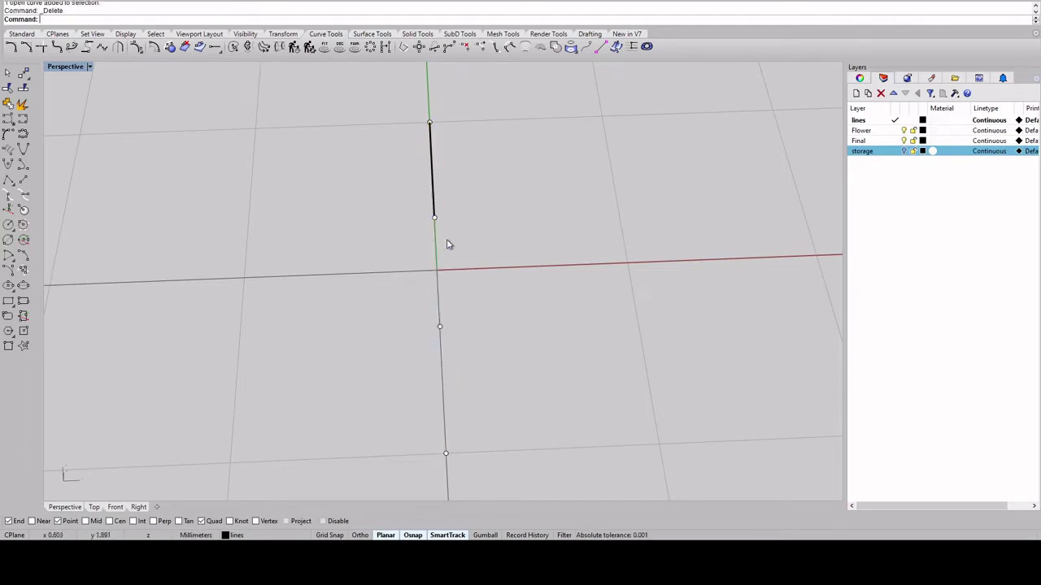
# - Select all point objects with SelPt and delete them
pyautogui.write('selpt')
pyautogui.press('Return')
pyautogui.press('Delete')
pyautogui.moveTo(455, 249); pyautogui.dragTo(393, 285, button='right')
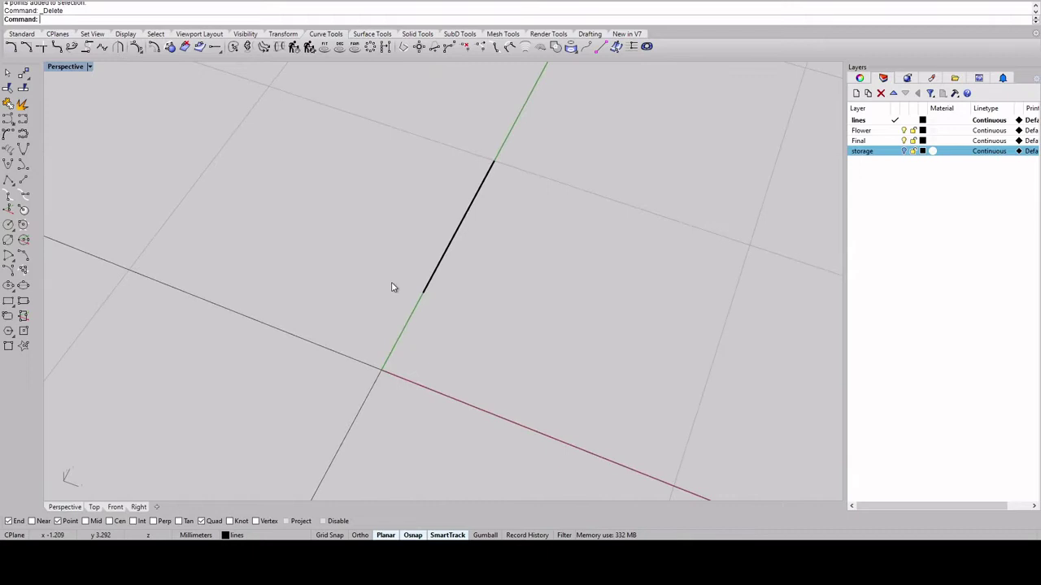
# - Zoom the view to the remaining line segment and look at it from an angle
pyautogui.click(443, 262)
pyautogui.click(160, 35)
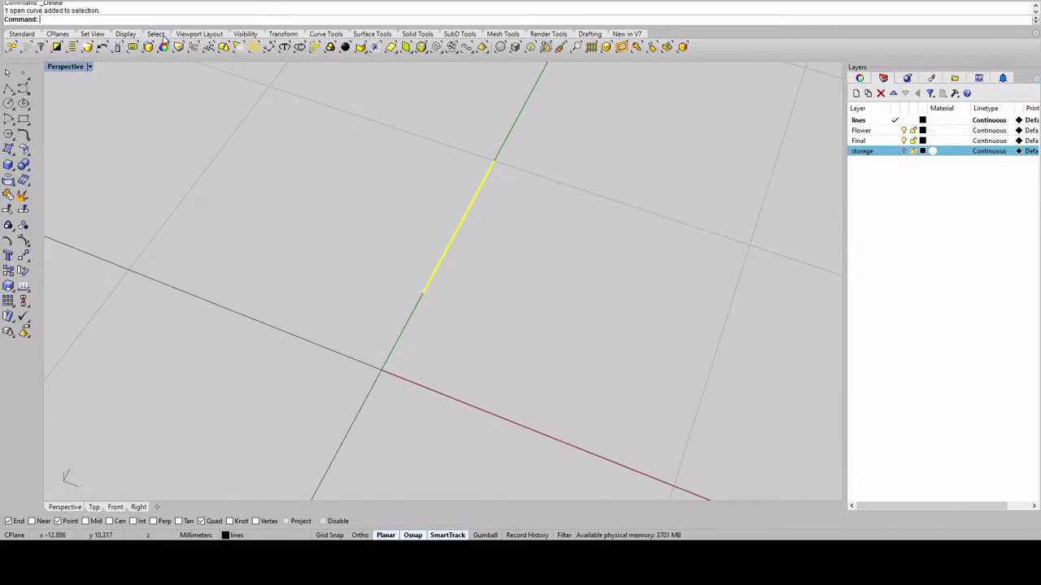
pyautogui.click(94, 35)
pyautogui.click(87, 47)
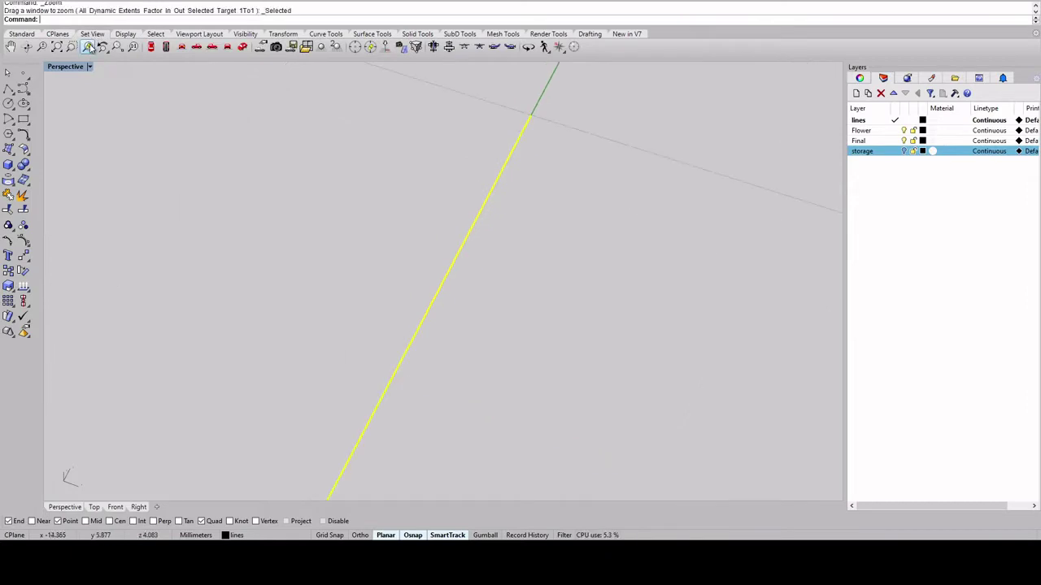
pyautogui.click(559, 222)
pyautogui.moveTo(559, 222); pyautogui.dragTo(564, 196, button='right')
pyautogui.scroll(-4, 564, 196)
pyautogui.moveTo(550, 238); pyautogui.dragTo(500, 231, button='right')
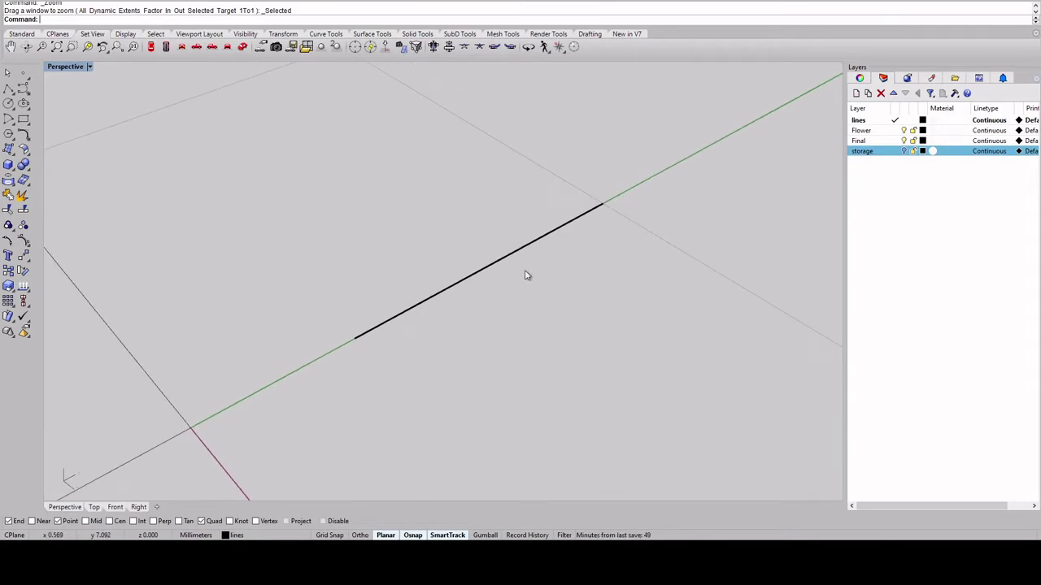
# - Draw a perpendicular line from the segment's midpoint with Mid snap and BothSides, extending 1 mm each way
pyautogui.click(325, 34)
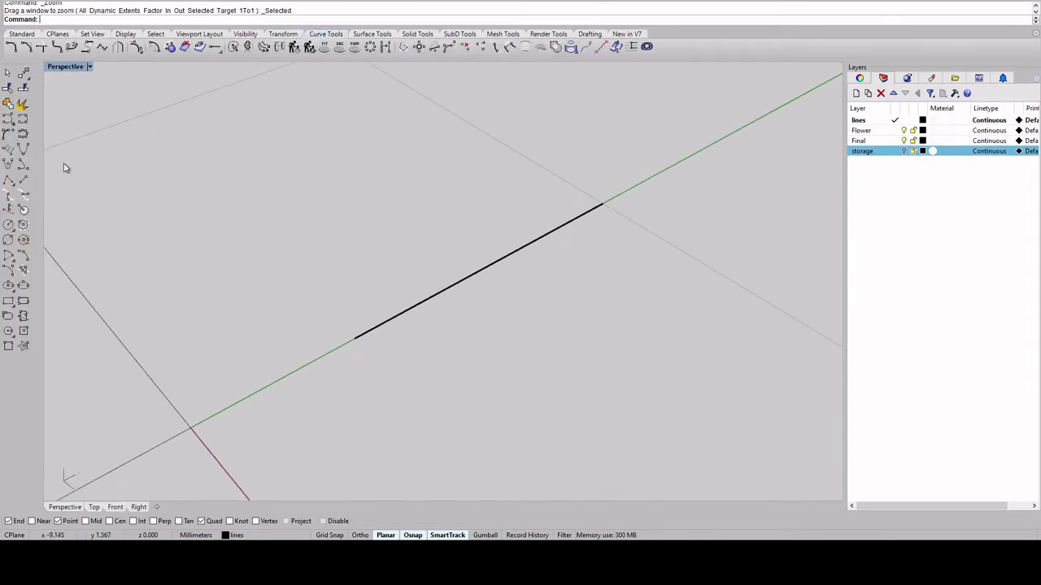
pyautogui.click(24, 181)
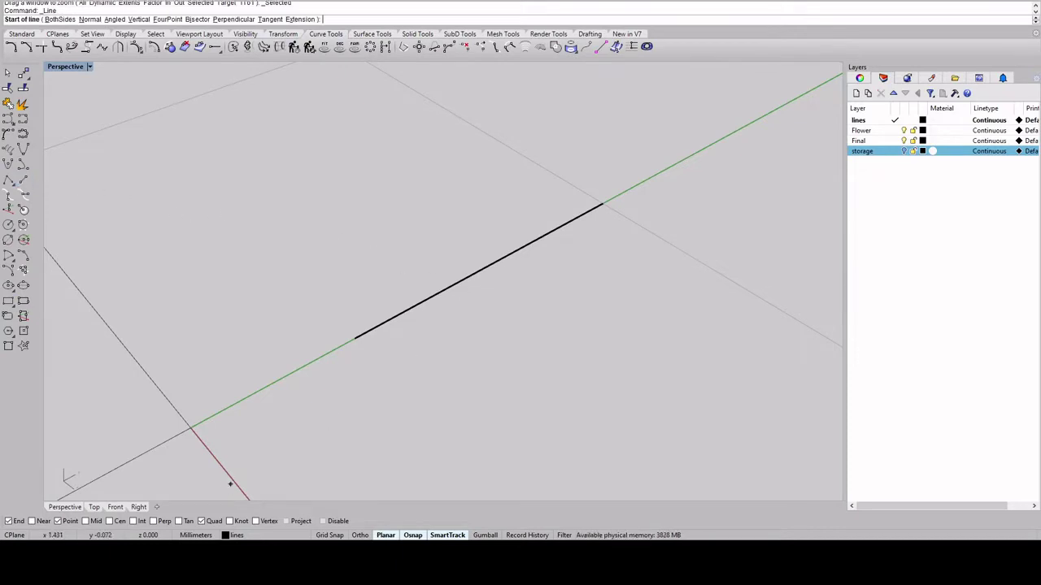
pyautogui.click(85, 521)
pyautogui.click(488, 265)
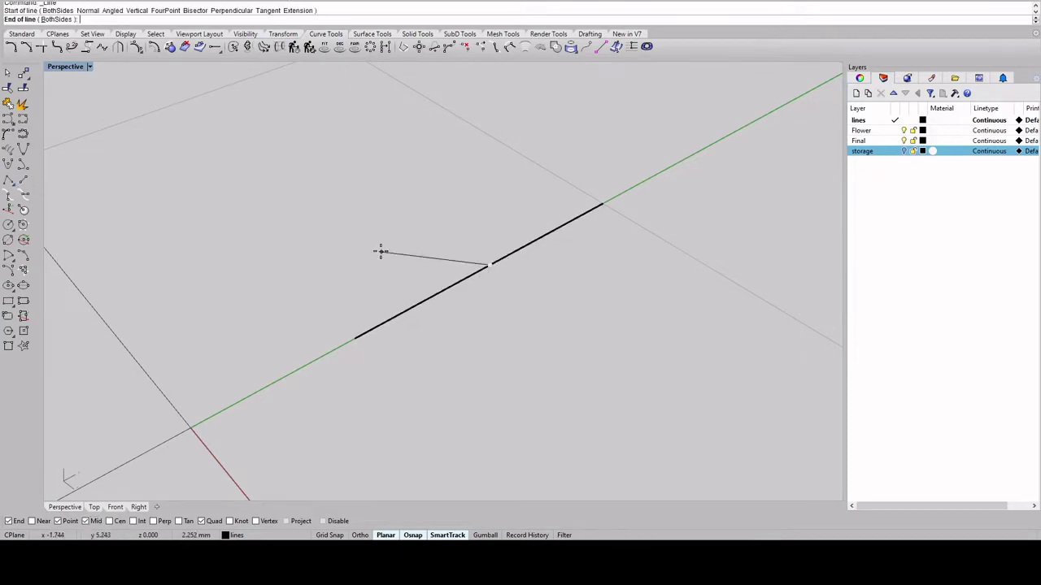
pyautogui.write('b')
pyautogui.press('Return')
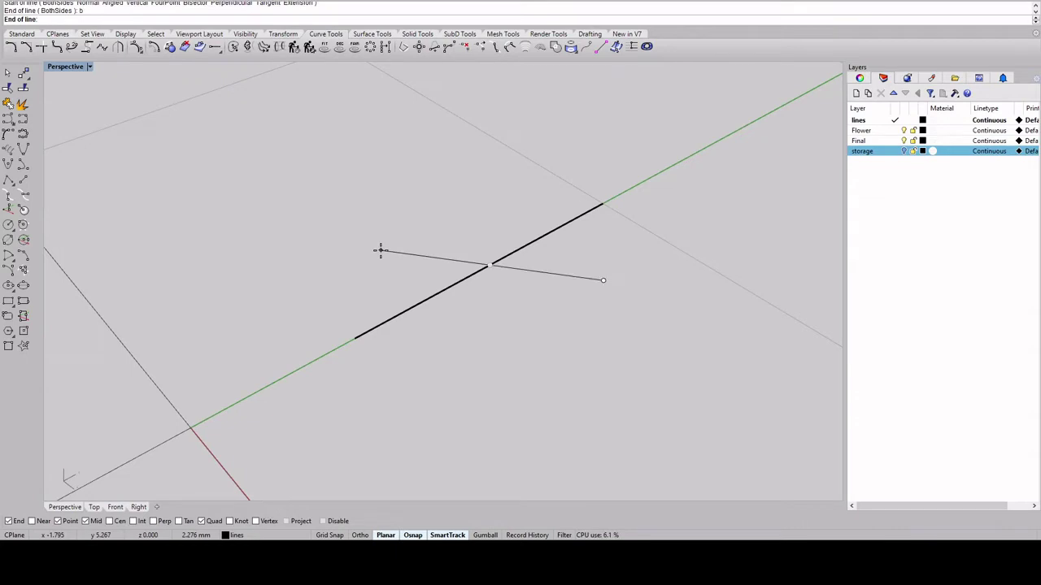
pyautogui.write('1')
pyautogui.press('Return')
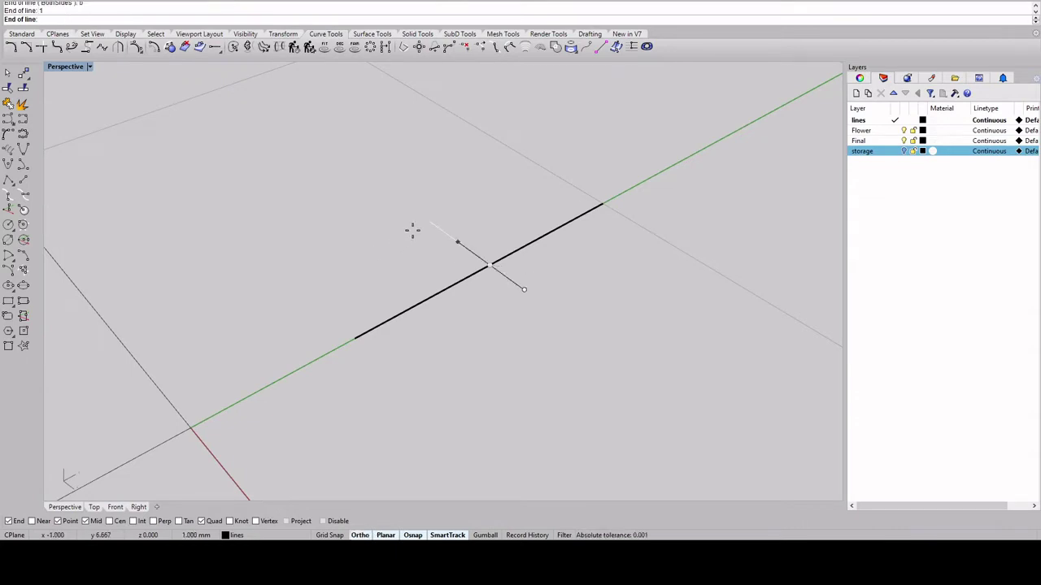
pyautogui.keyDown('shift'); pyautogui.click(413, 230); pyautogui.keyUp('shift')
pyautogui.moveTo(514, 263); pyautogui.dragTo(602, 277, button='right')
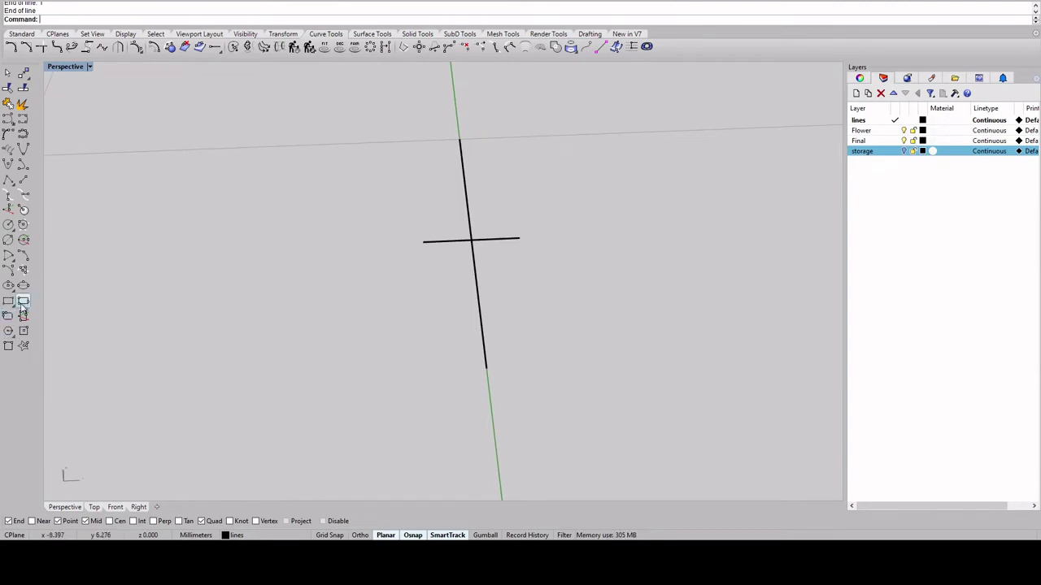
# - Draw an ellipse by diameter through both ends of the short line and the outer end of the long line
pyautogui.click(23, 266)
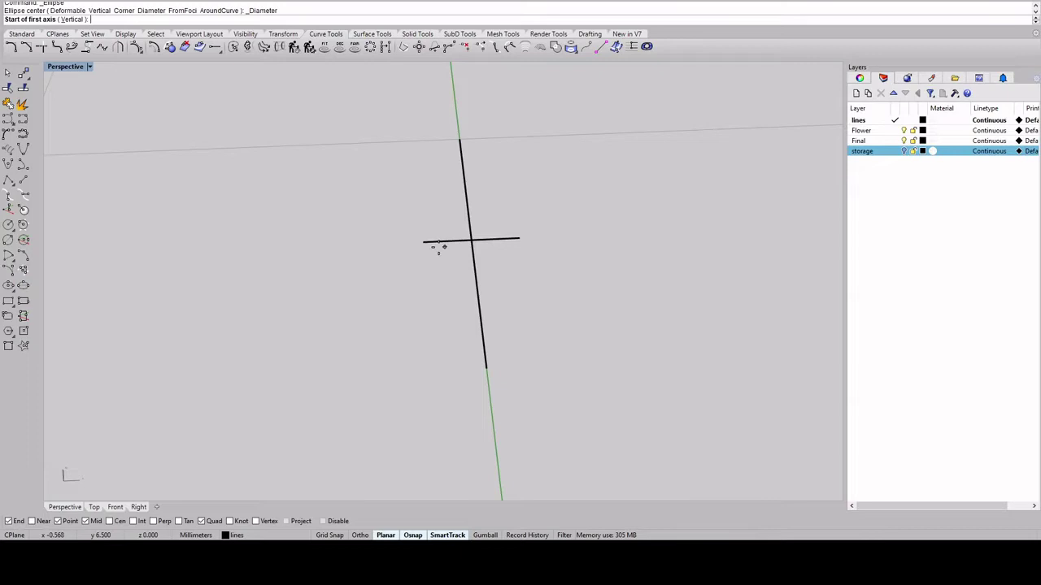
pyautogui.click(422, 241)
pyautogui.click(519, 239)
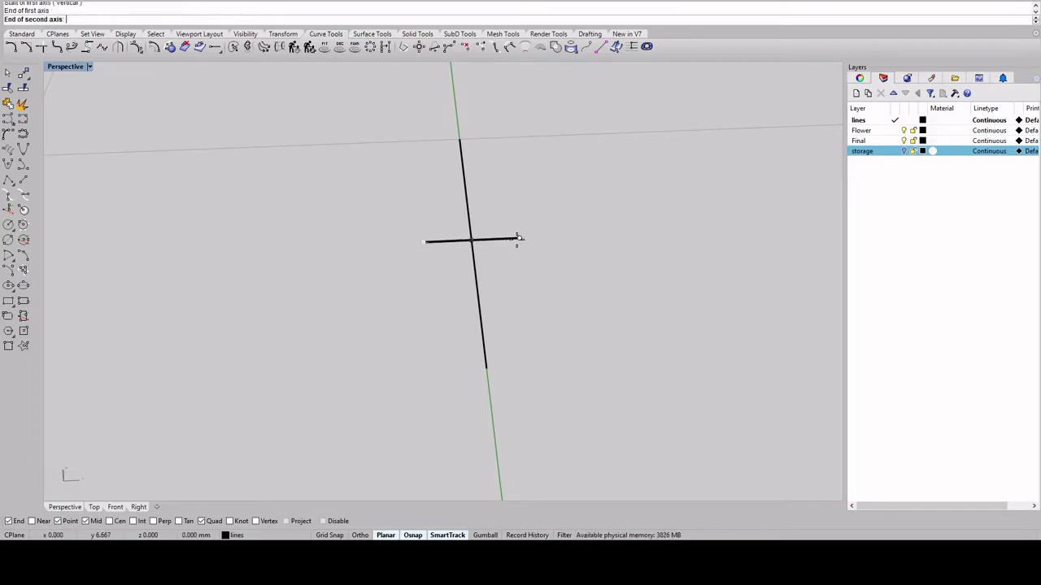
pyautogui.click(459, 138)
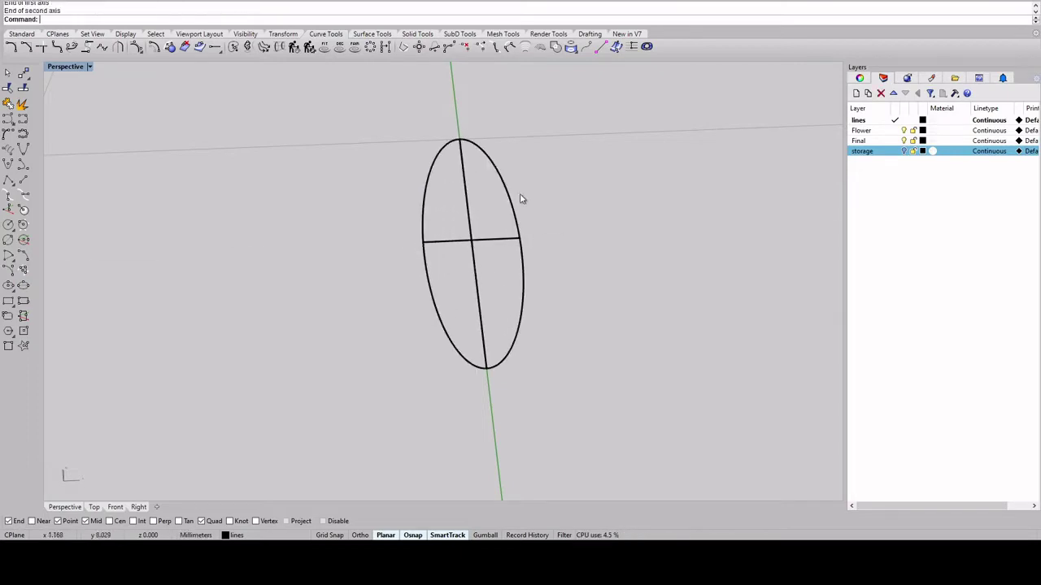
pyautogui.moveTo(521, 200); pyautogui.dragTo(515, 220, button='right')
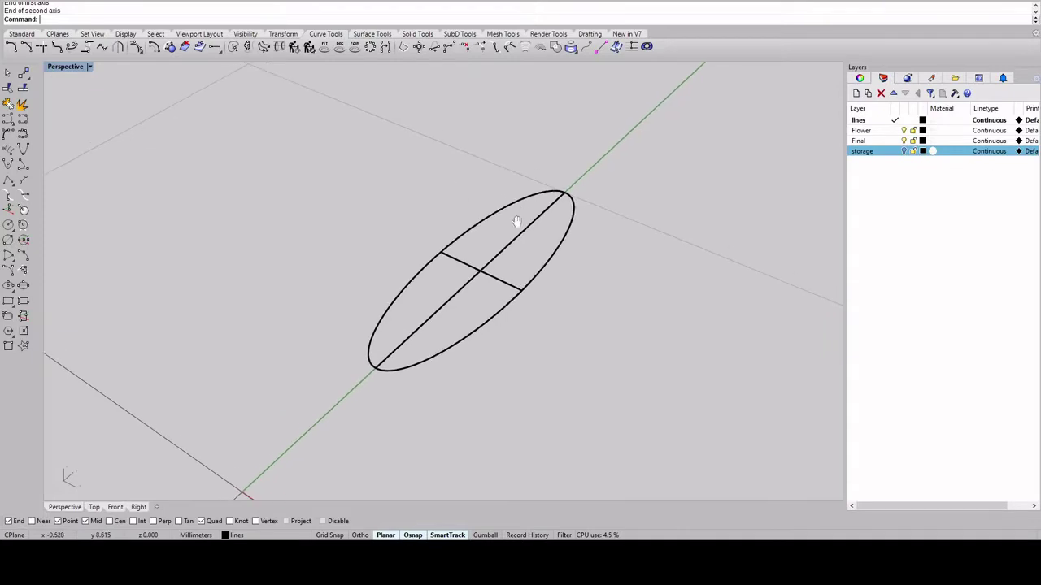
# - Extrude the ellipse upward as a solid by 0.5 mm
pyautogui.click(512, 208)
pyautogui.click(417, 33)
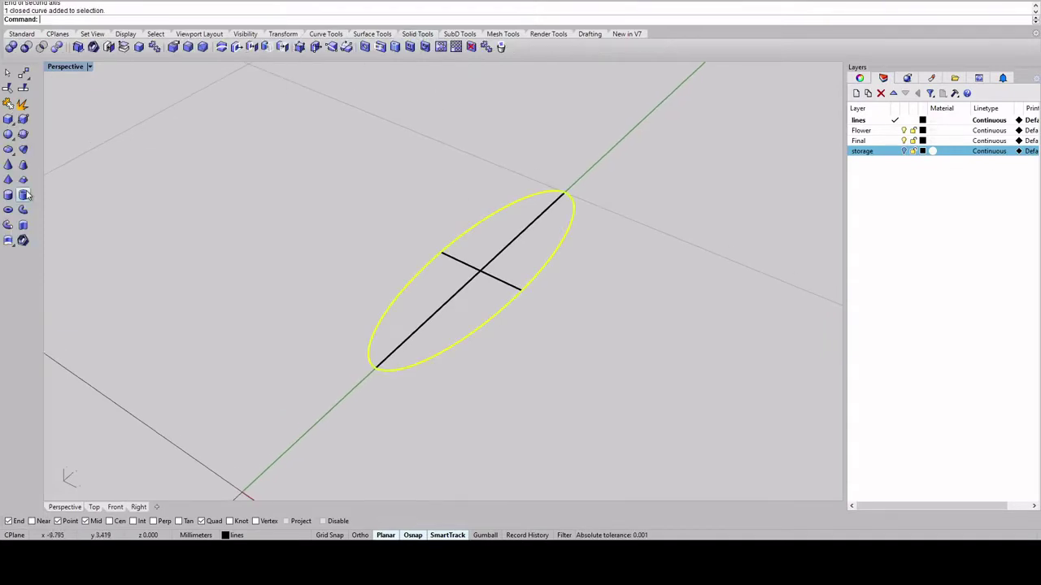
pyautogui.click(21, 225)
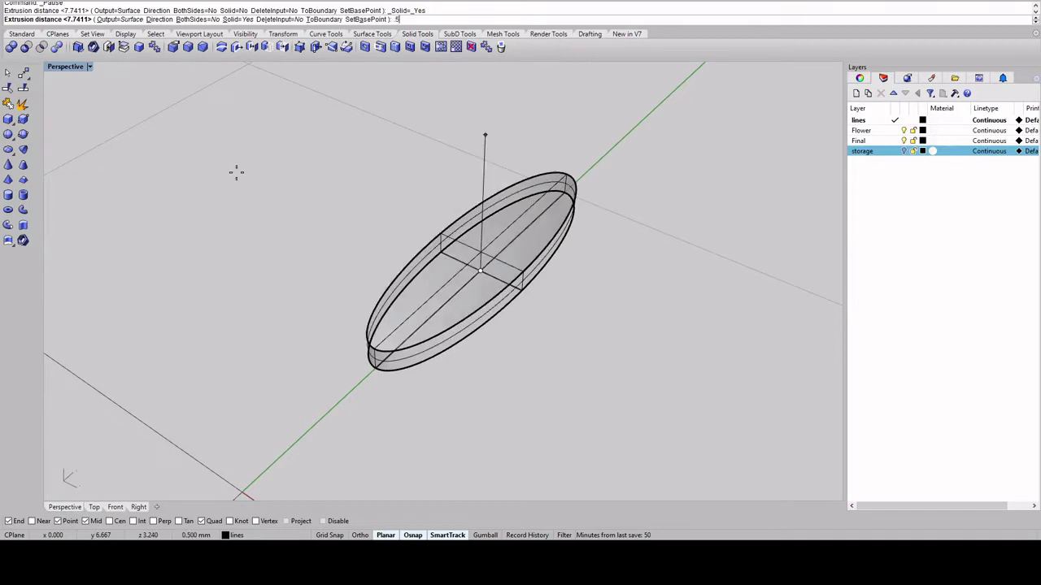
pyautogui.write('5')
pyautogui.press('Return')
# - Explode the extruded ellipse into separate surfaces
pyautogui.moveTo(309, 215); pyautogui.dragTo(315, 186, button='right')
pyautogui.click(443, 252)
pyautogui.write('x')
pyautogui.press('Return')
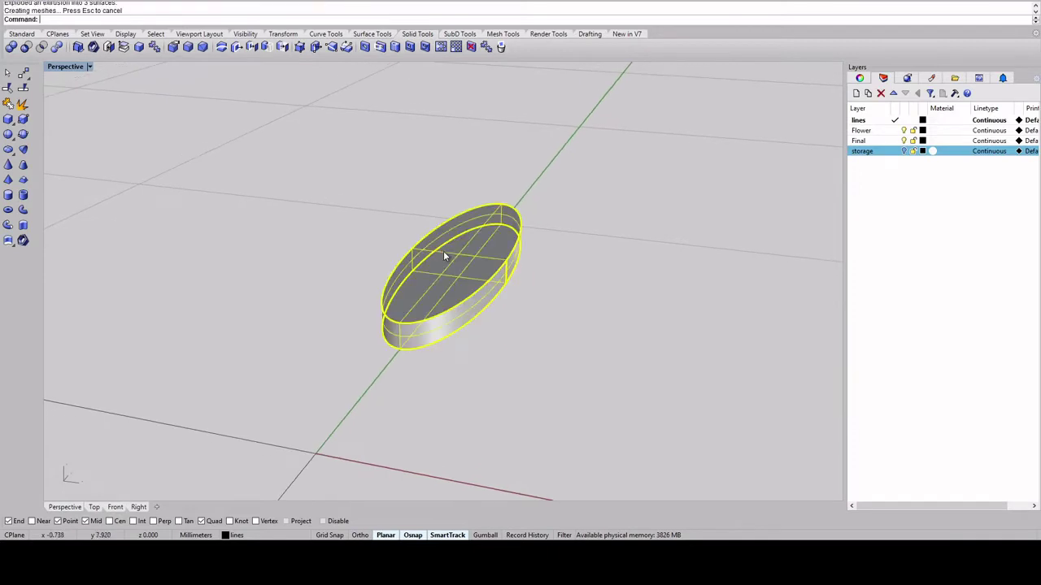
# - Delete the side wall of the exploded ellipse, keeping the upper and lower elliptical faces
pyautogui.click(372, 228)
pyautogui.moveTo(372, 228); pyautogui.dragTo(346, 250, button='right')
pyautogui.click(429, 267)
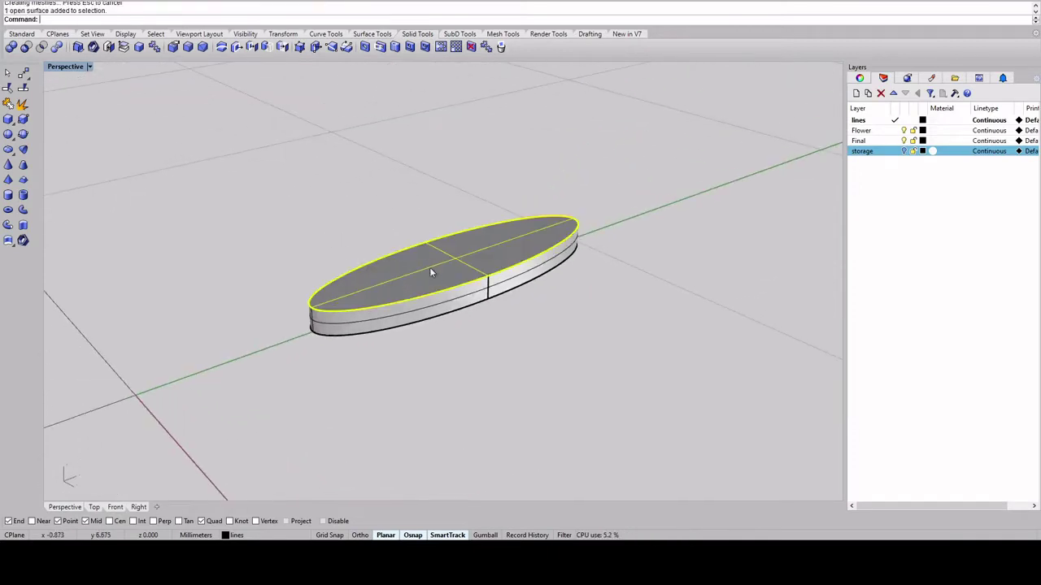
pyautogui.click(446, 304)
pyautogui.moveTo(446, 304); pyautogui.dragTo(437, 263, button='right')
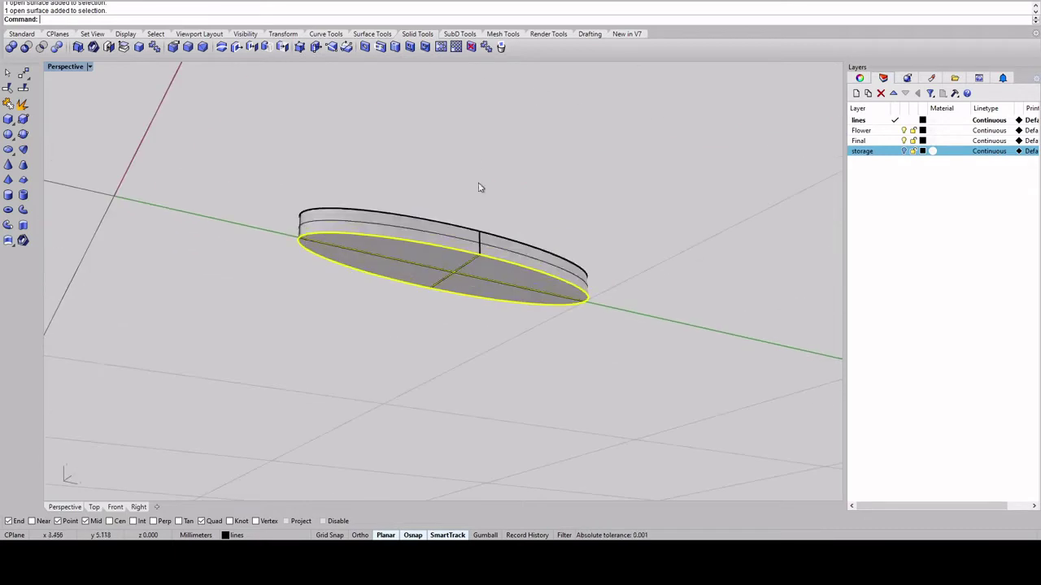
pyautogui.moveTo(485, 165); pyautogui.dragTo(480, 260, button='right')
pyautogui.press('Delete')
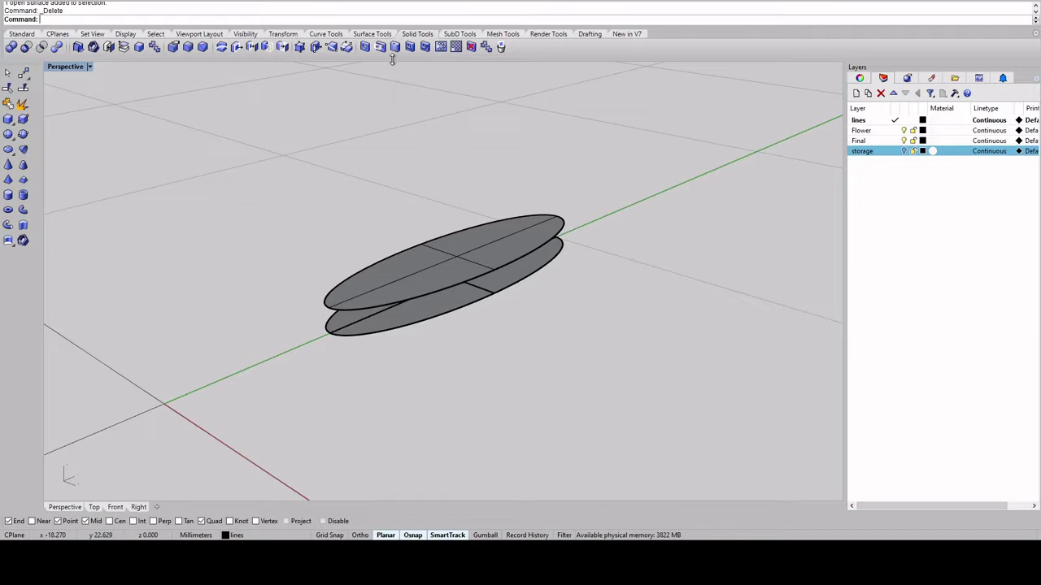
# - Blend a surface between the edges of the upper and lower ellipses with Tangency continuity at both edges
pyautogui.click(374, 34)
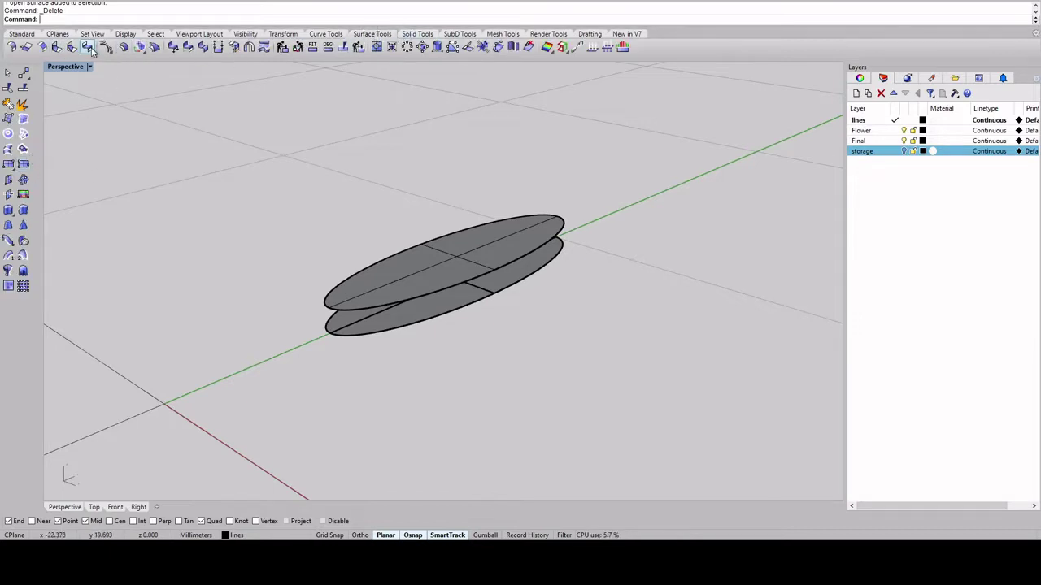
pyautogui.click(58, 48)
pyautogui.click(432, 294)
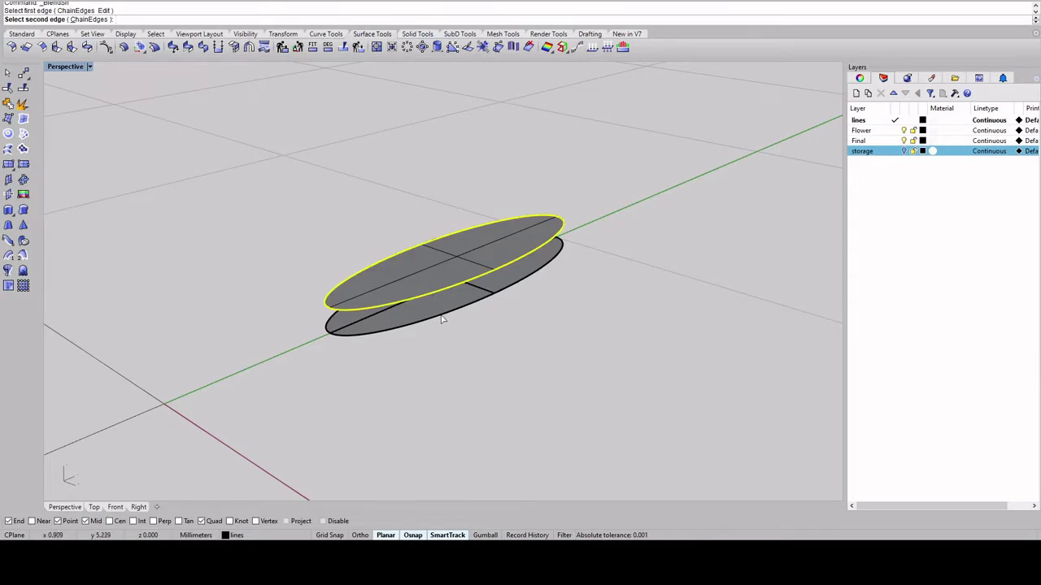
pyautogui.click(443, 316)
pyautogui.moveTo(512, 310); pyautogui.dragTo(470, 312, button='right')
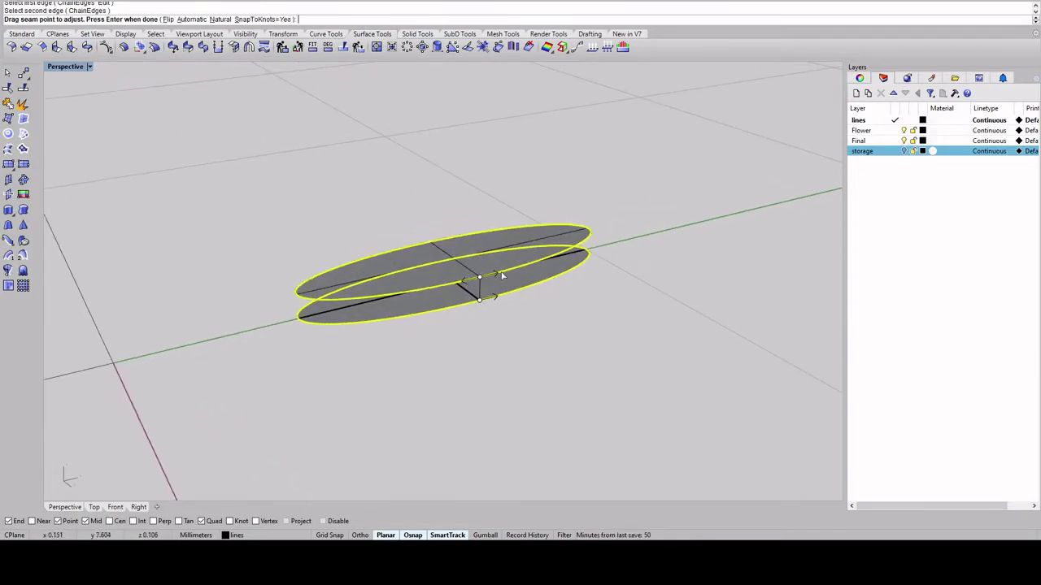
pyautogui.press('Return')
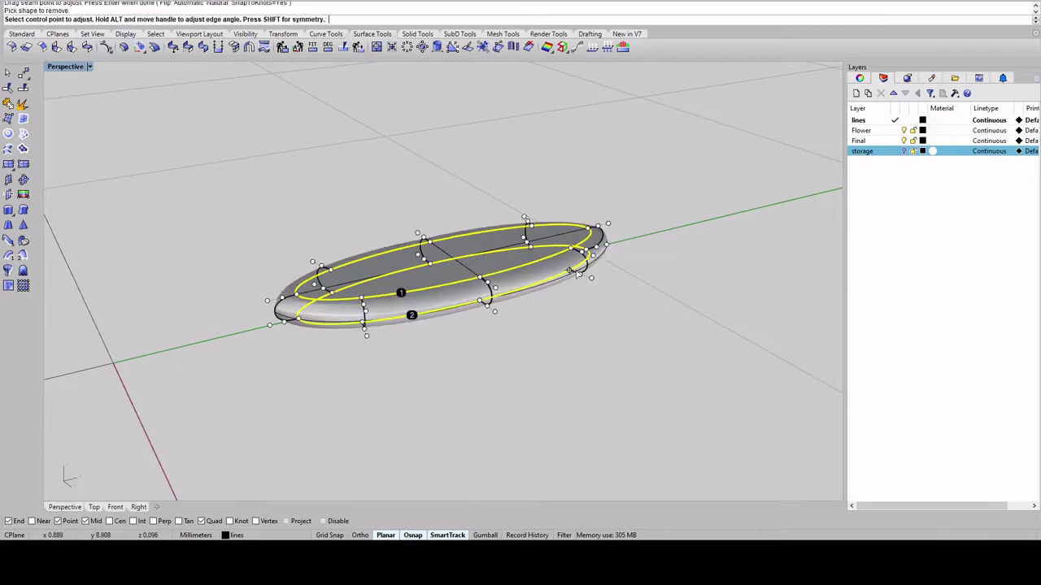
pyautogui.click(692, 234)
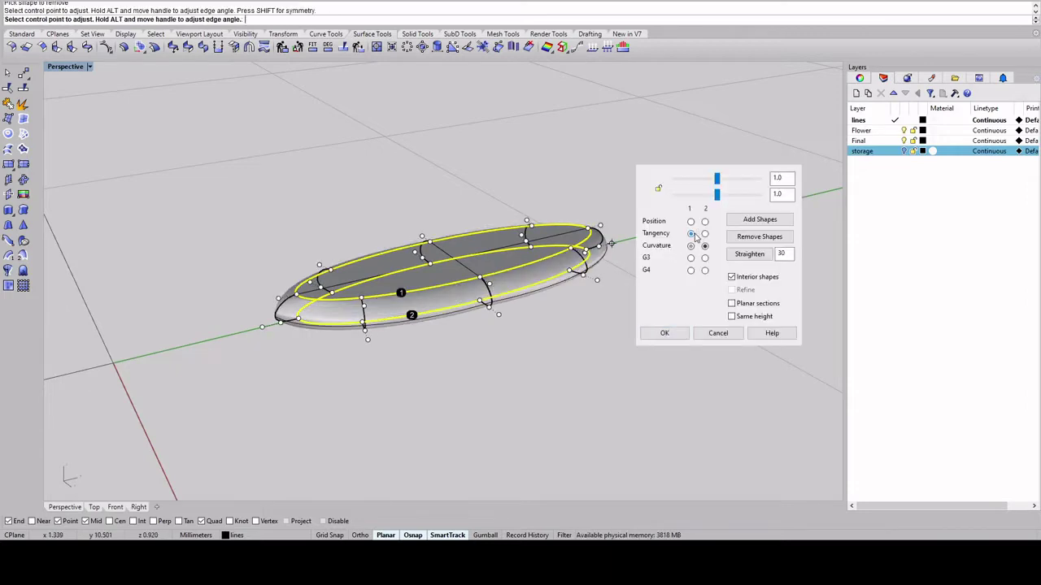
pyautogui.click(704, 234)
pyautogui.moveTo(529, 234); pyautogui.dragTo(643, 309, button='right')
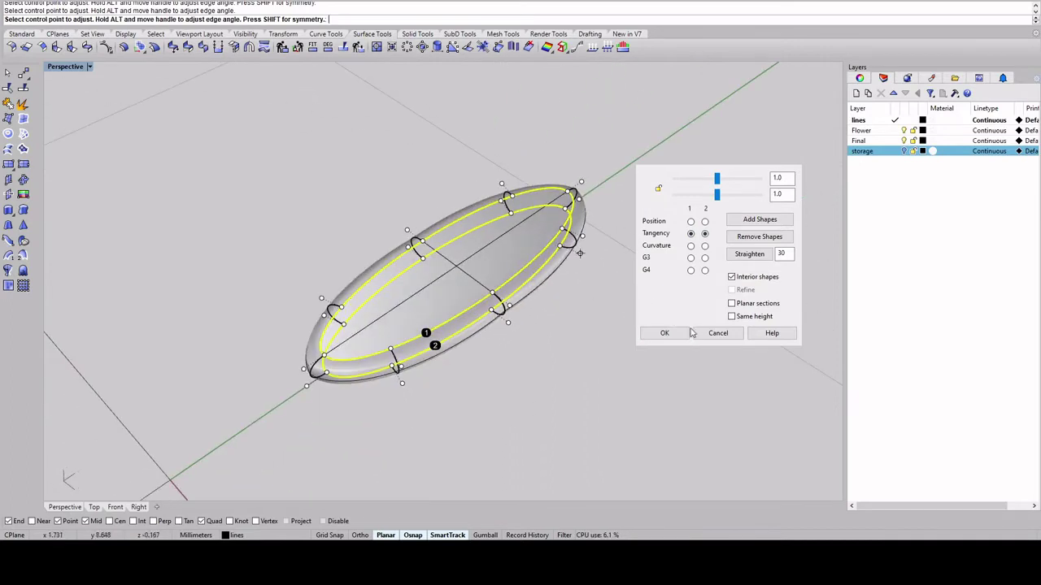
pyautogui.click(664, 333)
pyautogui.moveTo(564, 297)
pyautogui.mouseDown(button='right')
pyautogui.moveTo(610, 278)
pyautogui.moveTo(545, 289)
pyautogui.mouseUp(button='right')
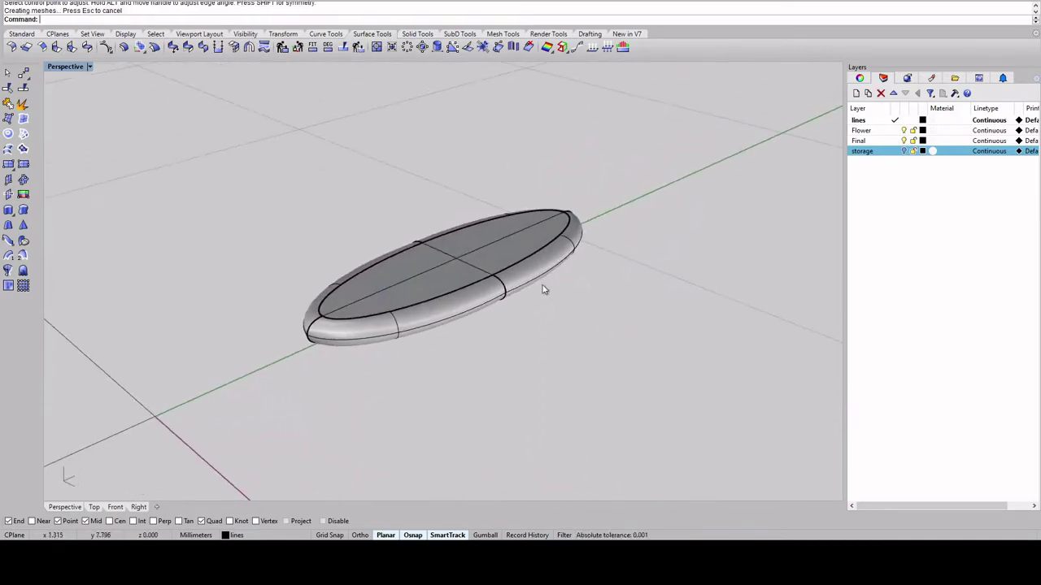
# - Join the upper face, lower face and blended rim into one closed polysurface
pyautogui.click(492, 262)
pyautogui.click(583, 306)
pyautogui.click(535, 276)
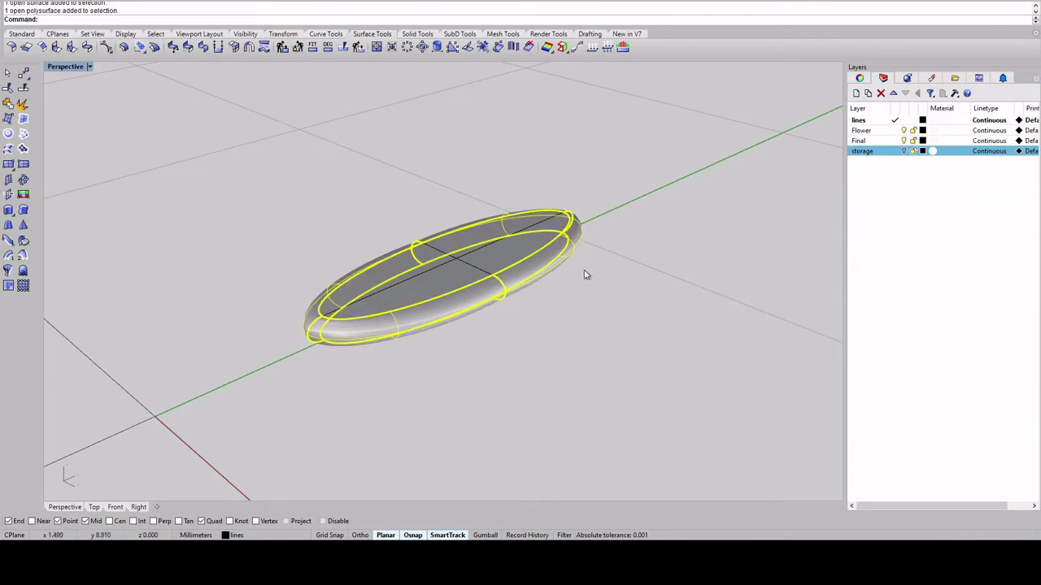
pyautogui.click(483, 248)
pyautogui.keyDown('shift'); pyautogui.click(537, 279); pyautogui.keyUp('shift')
pyautogui.moveTo(536, 282)
pyautogui.mouseDown(button='right')
pyautogui.moveTo(515, 215)
pyautogui.moveTo(558, 284)
pyautogui.moveTo(547, 290)
pyautogui.mouseUp(button='right')
pyautogui.keyDown('shift'); pyautogui.click(506, 278); pyautogui.keyUp('shift')
pyautogui.hotkey('ctrl', 'j')
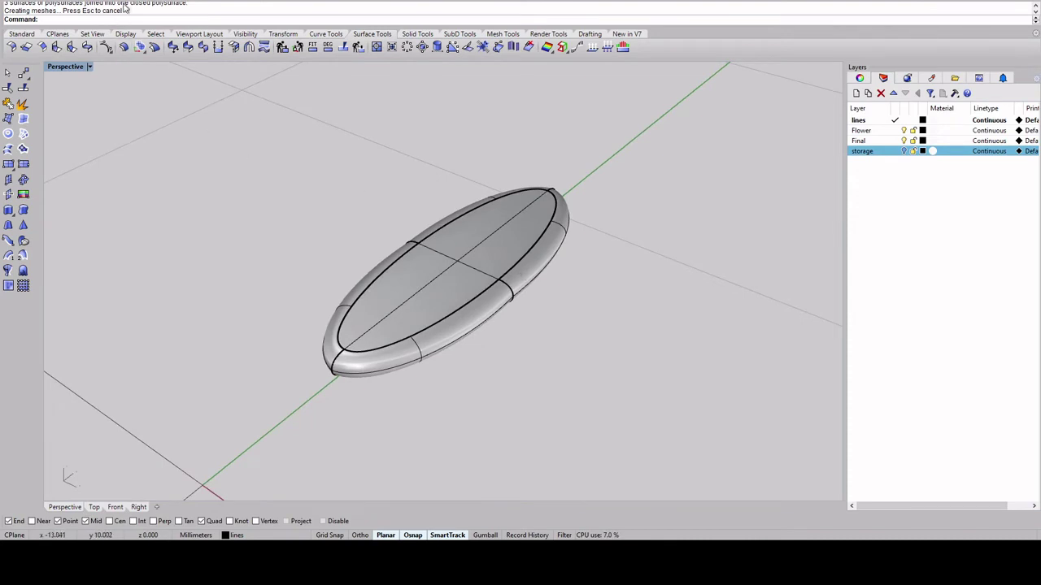
# - Start CageEdit on the petal with a BoundingBox control object in the World coordinate system
pyautogui.click(449, 247)
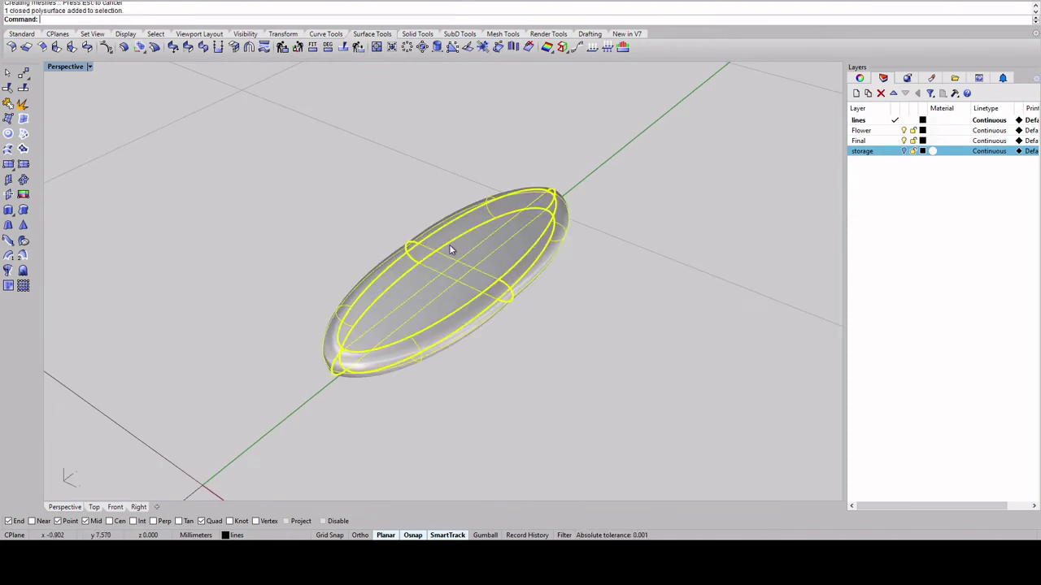
pyautogui.write('ageEdit')
pyautogui.press('Return')
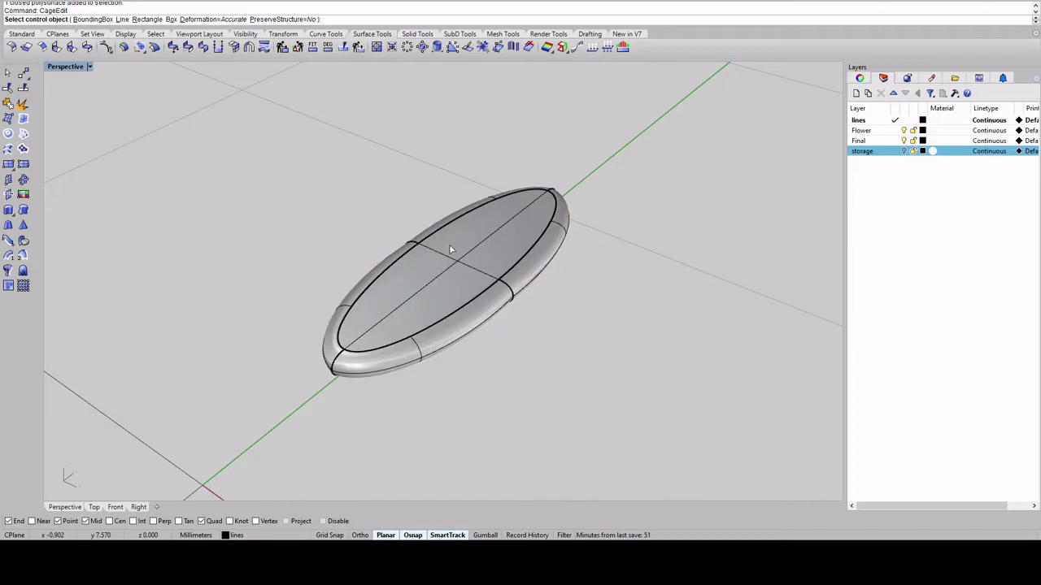
pyautogui.click(91, 18)
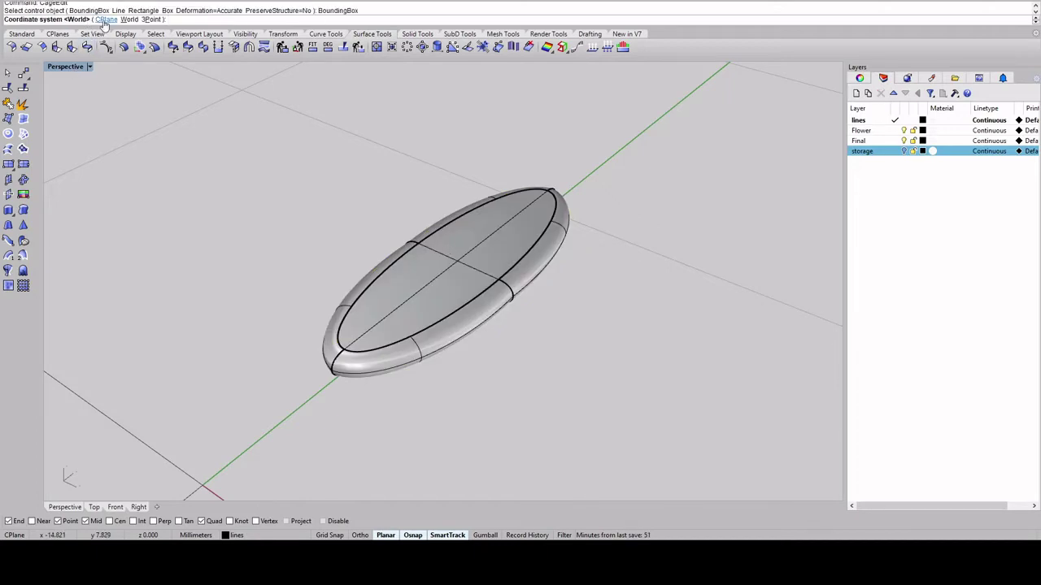
pyautogui.press('Return')
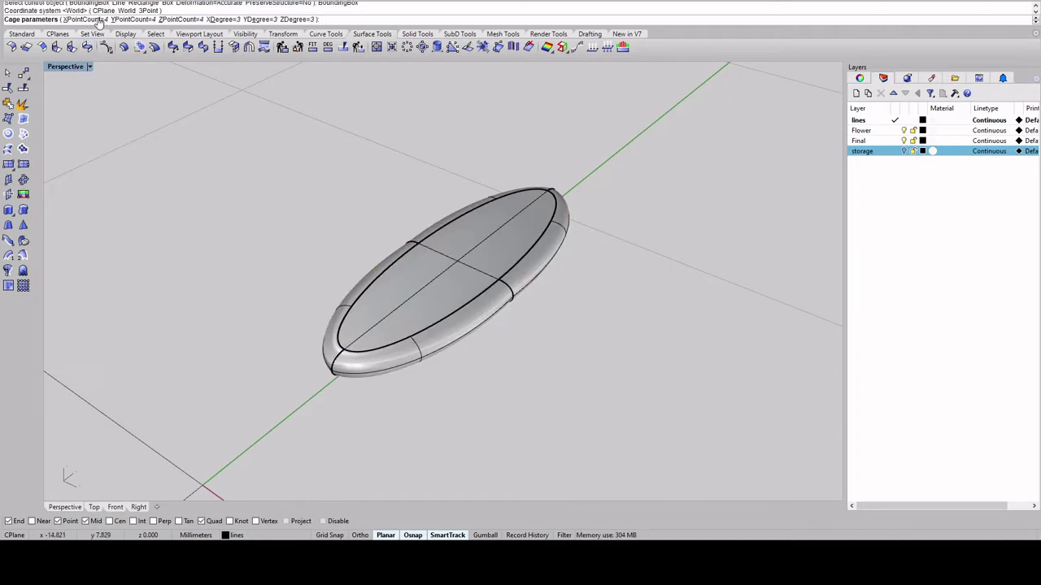
# - Create the petal's cage with 7 X points, 5 Y points and 2 Z points, editing the Global region
pyautogui.click(94, 20)
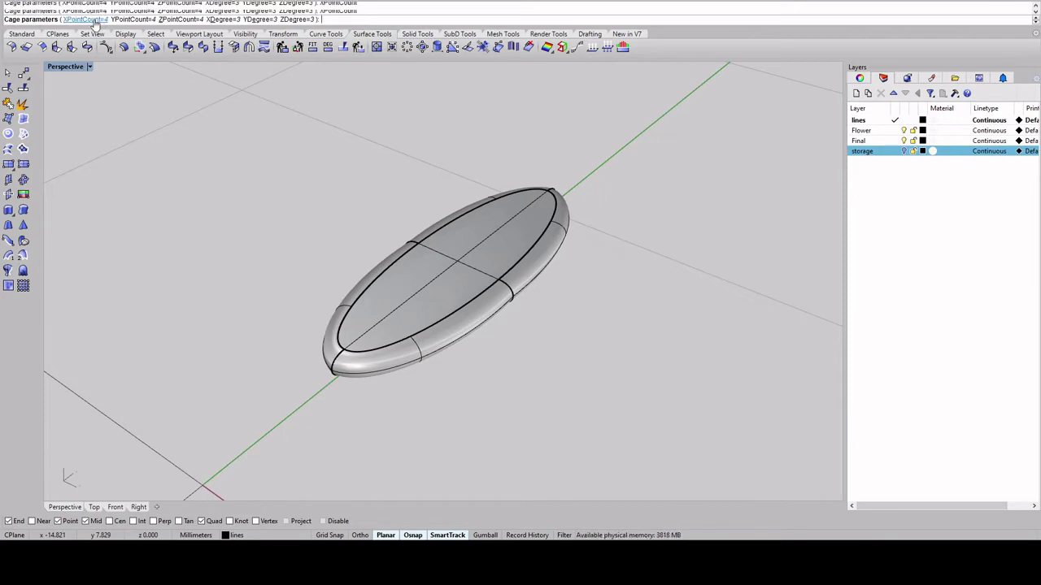
pyautogui.write('7')
pyautogui.press('Return')
pyautogui.click(120, 20)
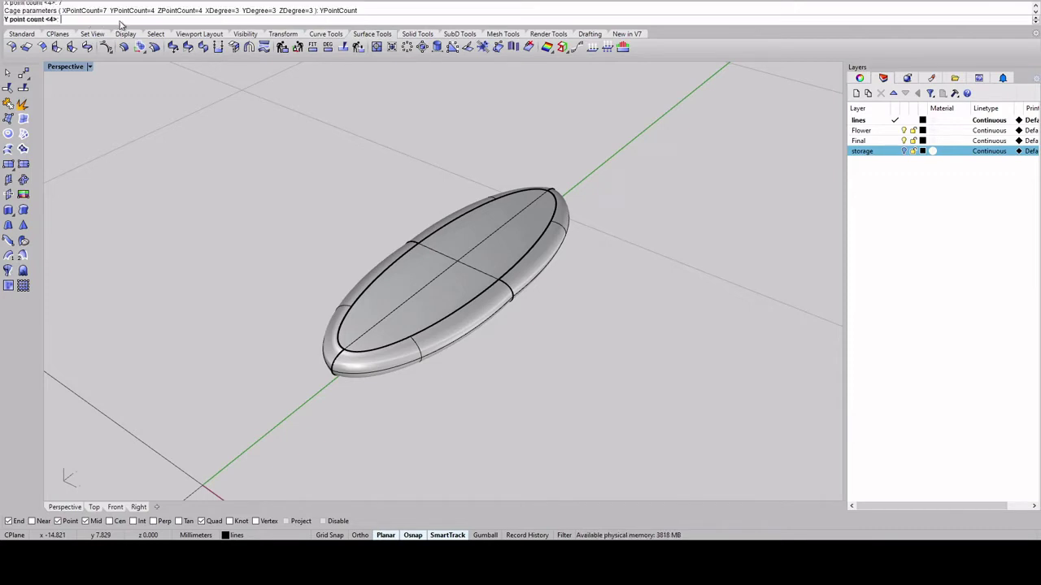
pyautogui.write('5')
pyautogui.press('Return')
pyautogui.click(179, 21)
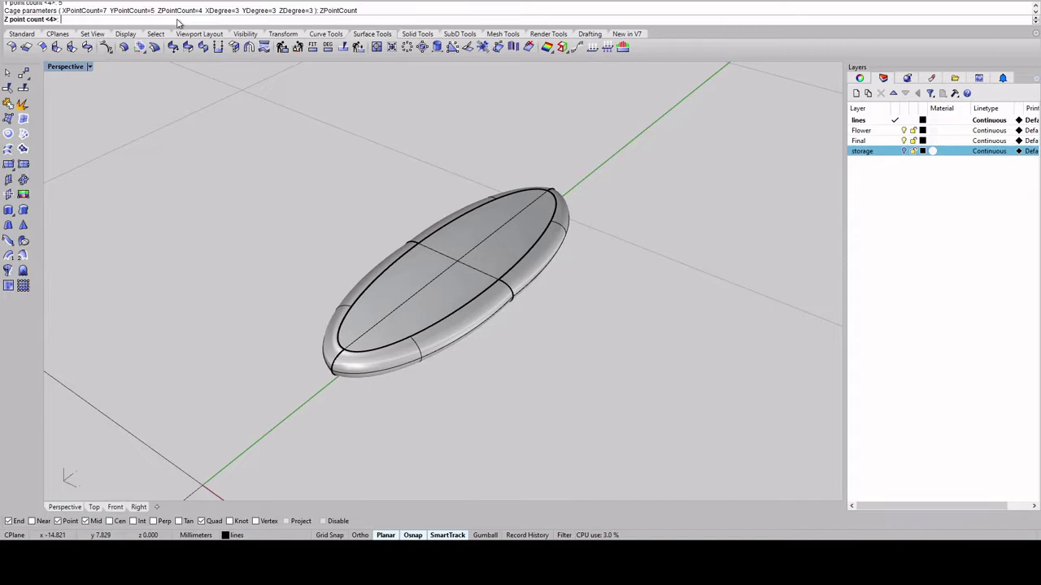
pyautogui.write('2')
pyautogui.press('Return')
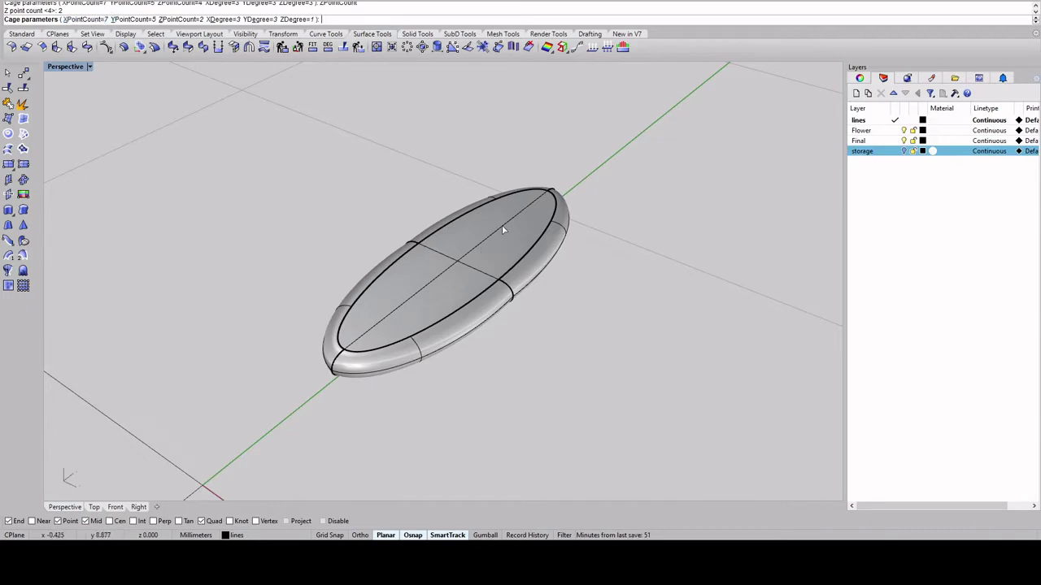
pyautogui.moveTo(502, 230); pyautogui.dragTo(383, 366, button='right')
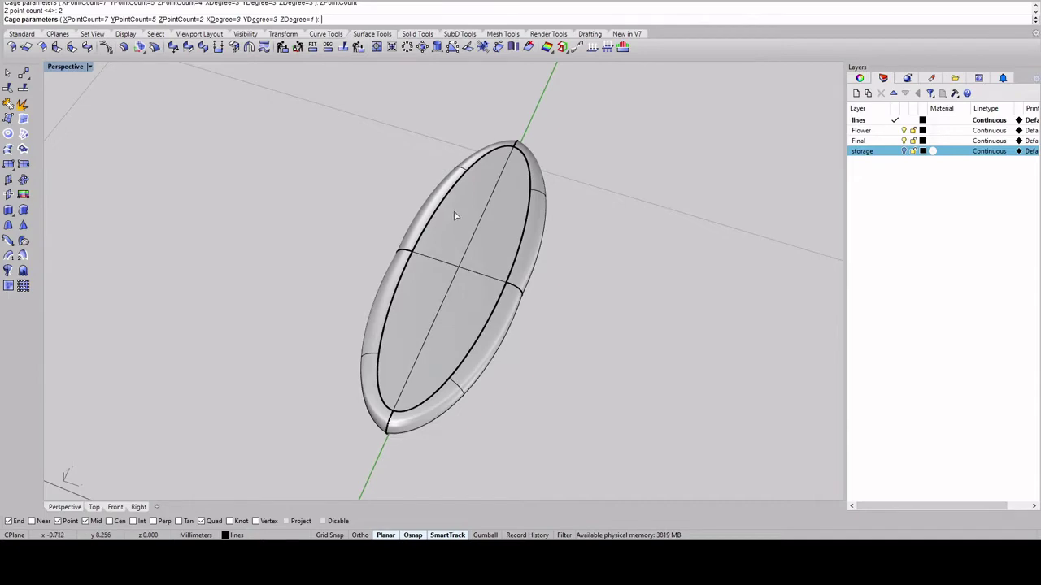
pyautogui.press('Return')
pyautogui.press('Return')
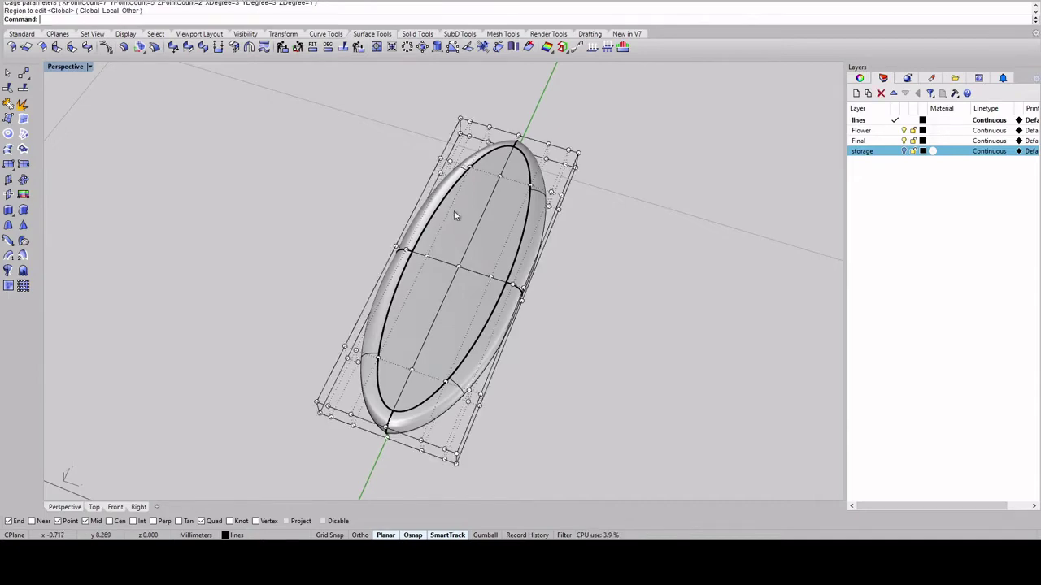
# - Select the upper central lengthwise row of cage points with SelV and turn on the Gumball
pyautogui.moveTo(446, 211); pyautogui.dragTo(467, 155, button='right')
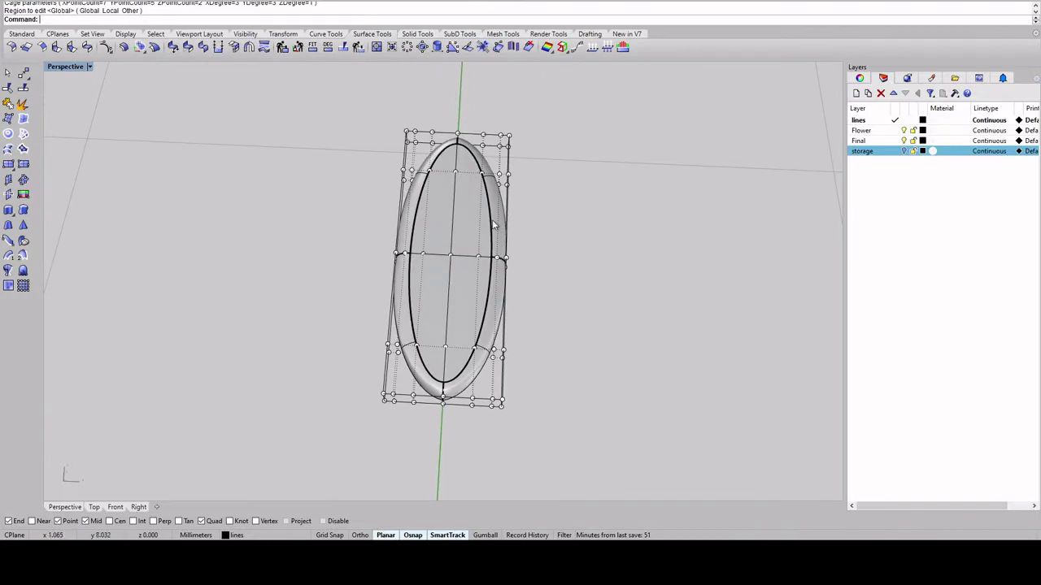
pyautogui.click(455, 174)
pyautogui.write('SelV')
pyautogui.press('Return')
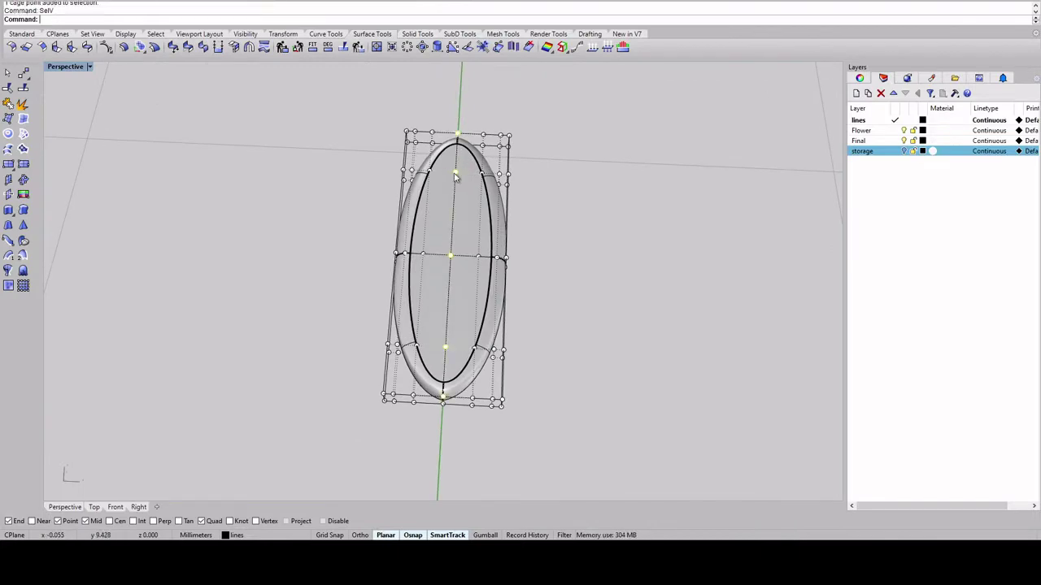
pyautogui.moveTo(455, 175); pyautogui.dragTo(431, 197, button='right')
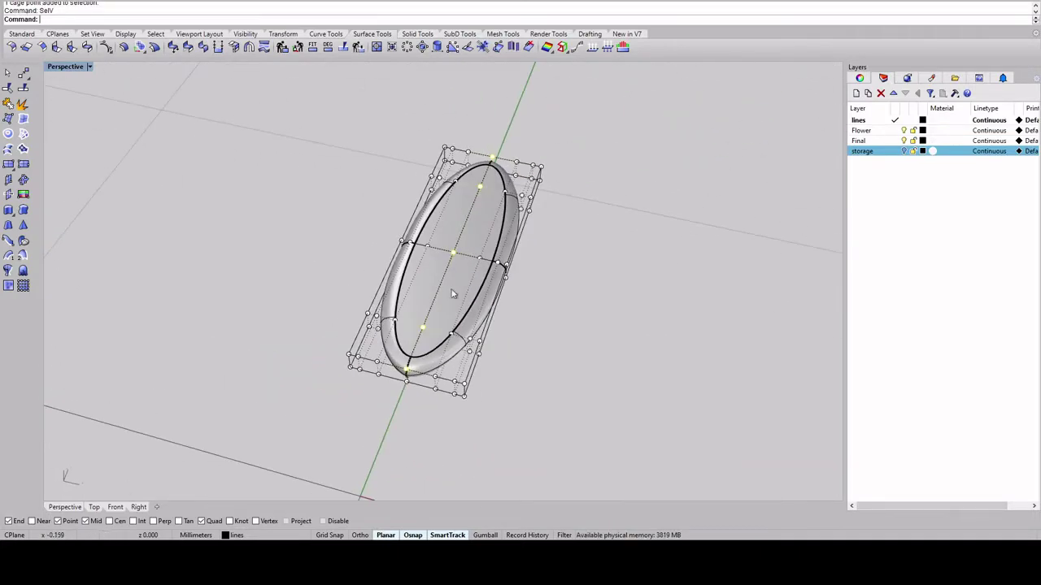
pyautogui.click(485, 535)
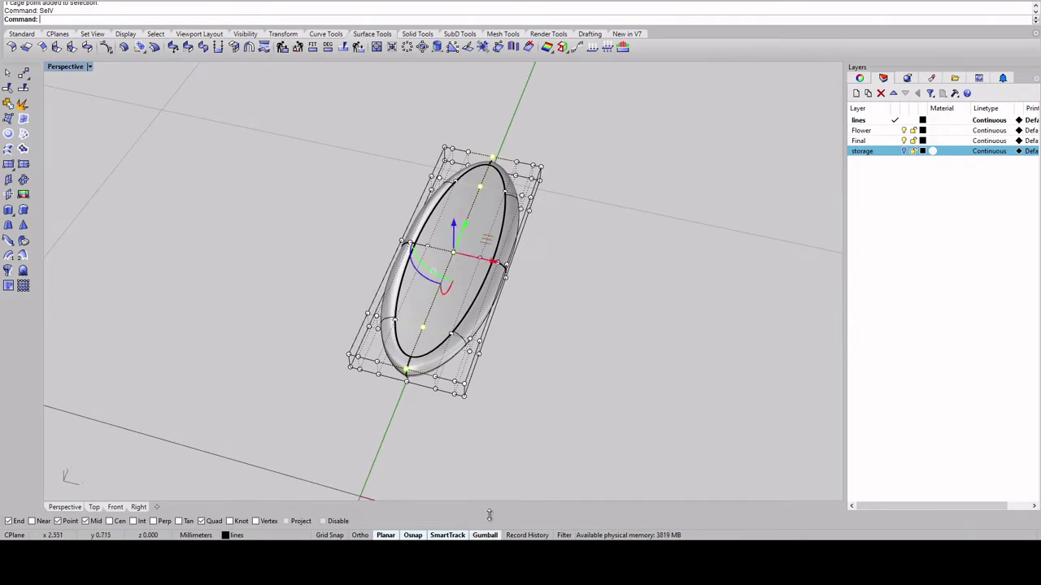
# - Lower the central row of cage points vertically to form a lengthwise groove in the petal
pyautogui.moveTo(490, 439); pyautogui.dragTo(488, 350, button='right')
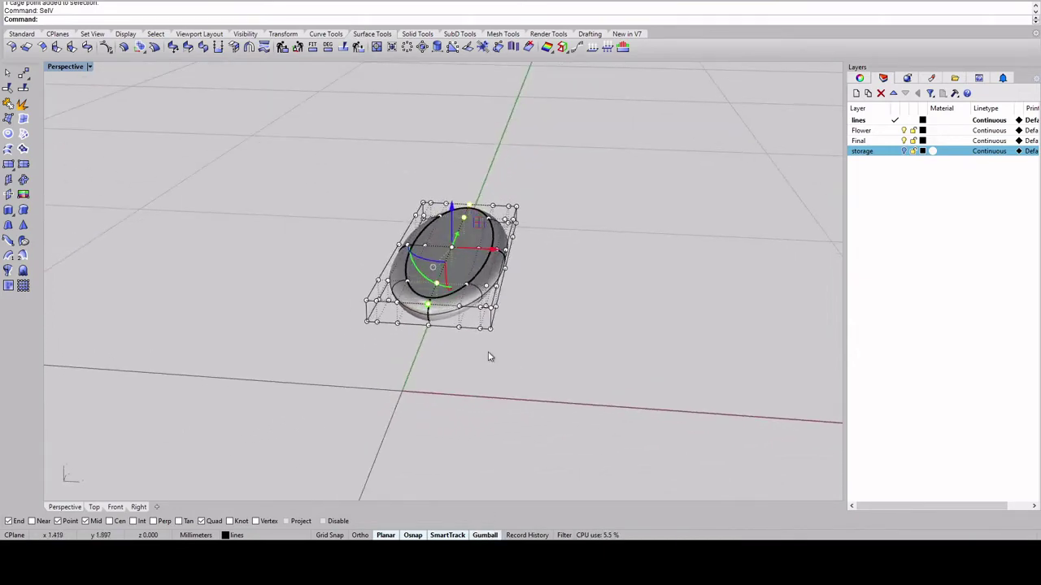
pyautogui.moveTo(449, 242); pyautogui.dragTo(480, 242, button='right')
pyautogui.scroll(3, 469, 249)
pyautogui.moveTo(443, 211); pyautogui.dragTo(443, 228)
pyautogui.moveTo(496, 238); pyautogui.dragTo(495, 212, button='right')
pyautogui.moveTo(443, 222); pyautogui.dragTo(443, 229)
# - Try to move the lower cage point rows on both sides of the petal, selected with SelV, using the Gumball
pyautogui.moveTo(538, 219); pyautogui.dragTo(492, 178, button='right')
pyautogui.click(491, 179)
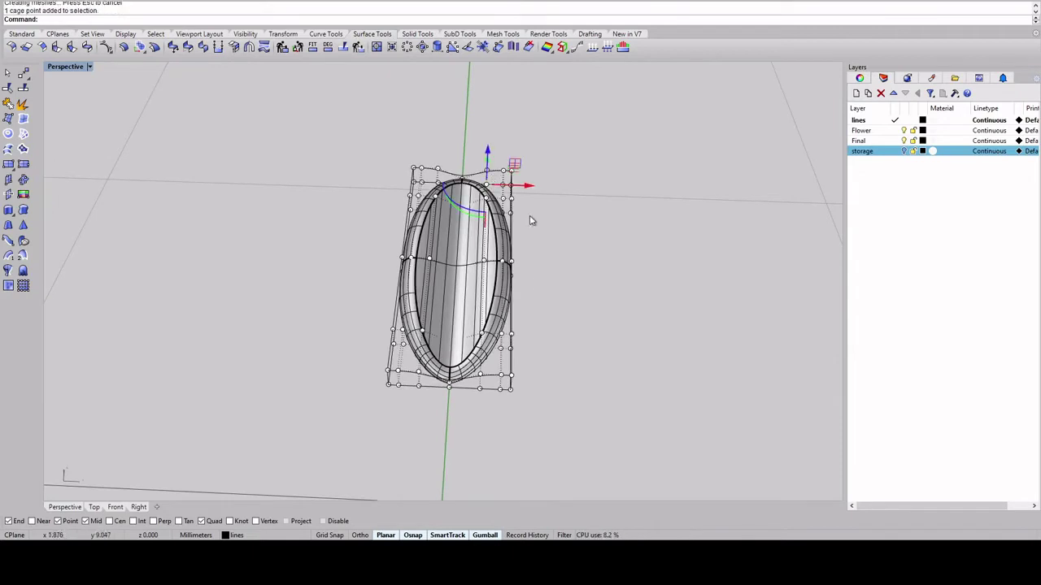
pyautogui.click(492, 534)
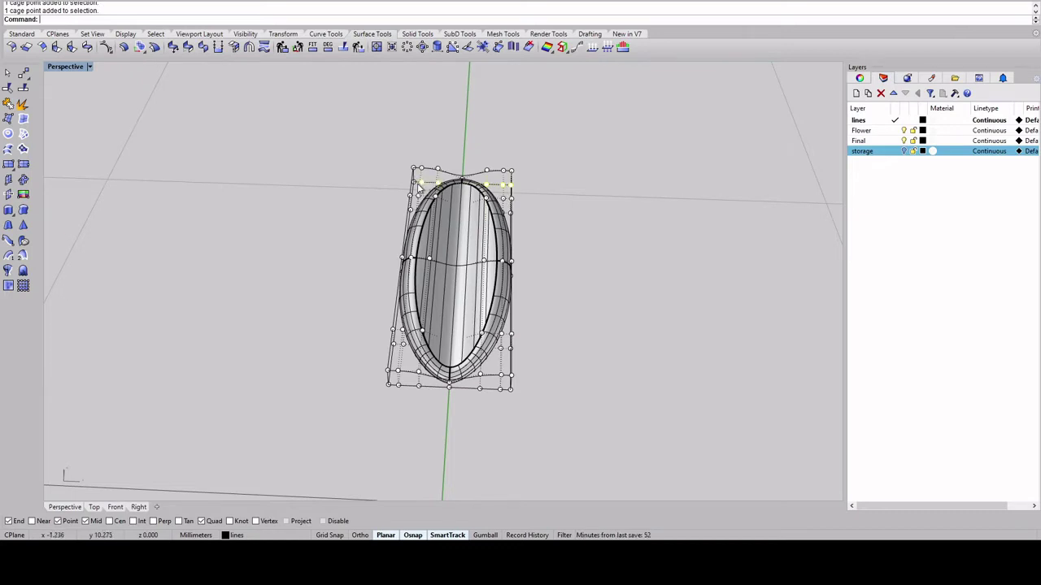
pyautogui.click(485, 535)
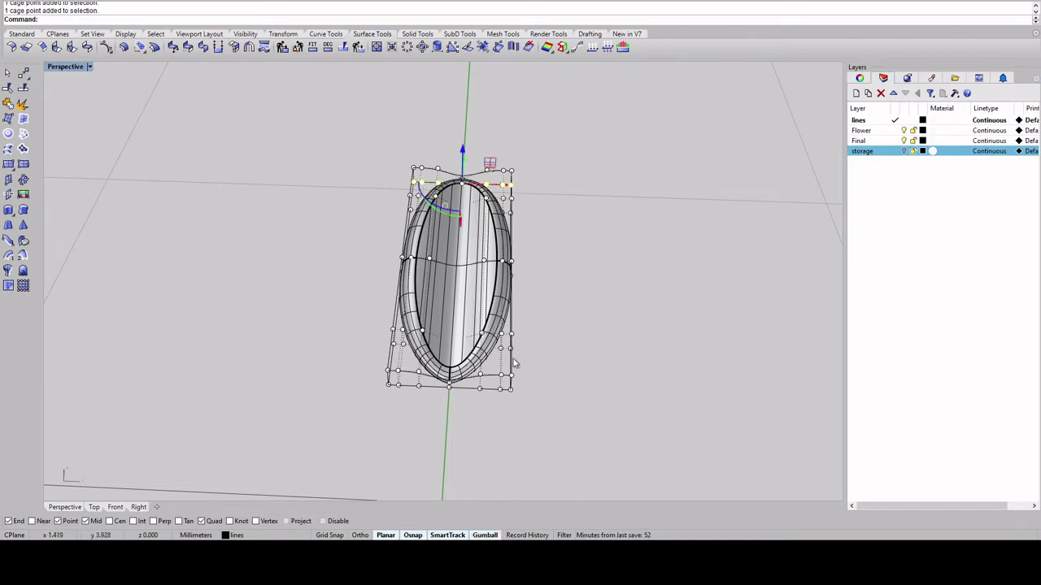
pyautogui.write('SelV')
pyautogui.press('Return')
pyautogui.moveTo(515, 293); pyautogui.dragTo(493, 209, button='right')
pyautogui.moveTo(447, 242); pyautogui.dragTo(459, 239)
pyautogui.hotkey('ctrl', 'z')
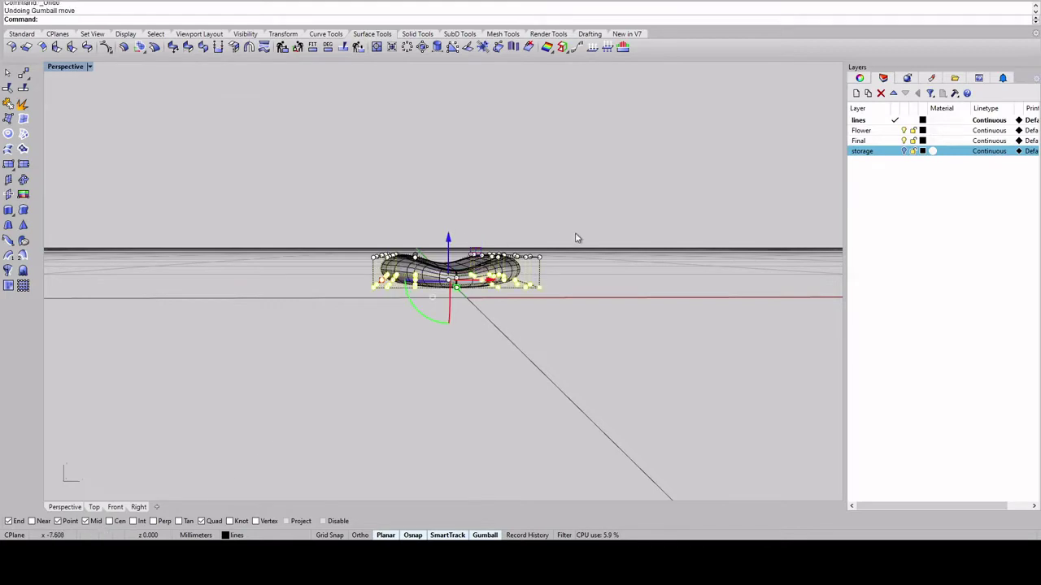
# - Select the upper lengthwise cage point rows on both sides of the central groove with SelV and raise them slightly
pyautogui.moveTo(574, 237); pyautogui.dragTo(574, 267, button='right')
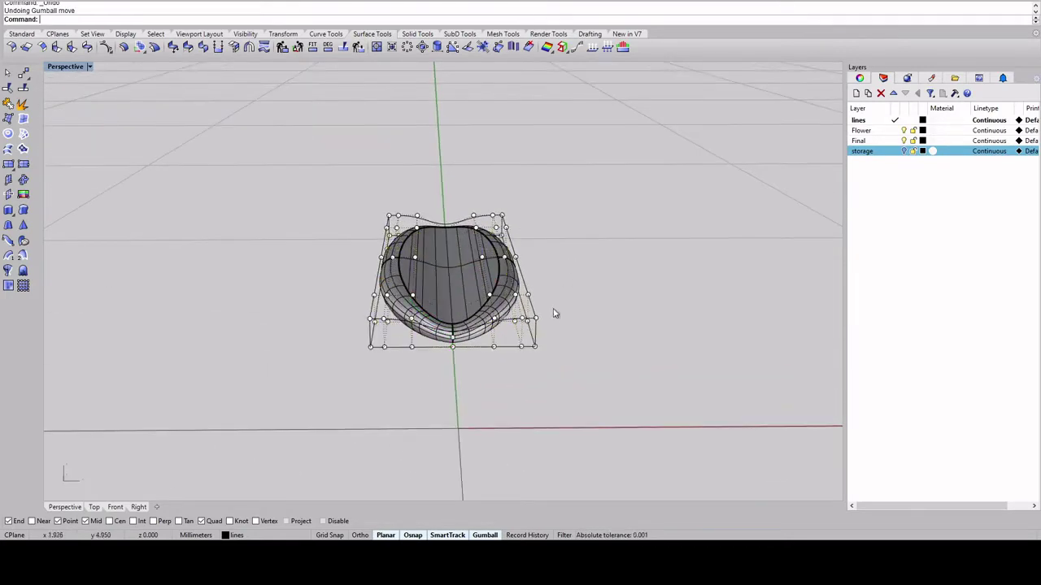
pyautogui.moveTo(553, 313); pyautogui.dragTo(536, 325, button='right')
pyautogui.click(528, 327)
pyautogui.keyDown('shift'); pyautogui.click(514, 328); pyautogui.keyUp('shift')
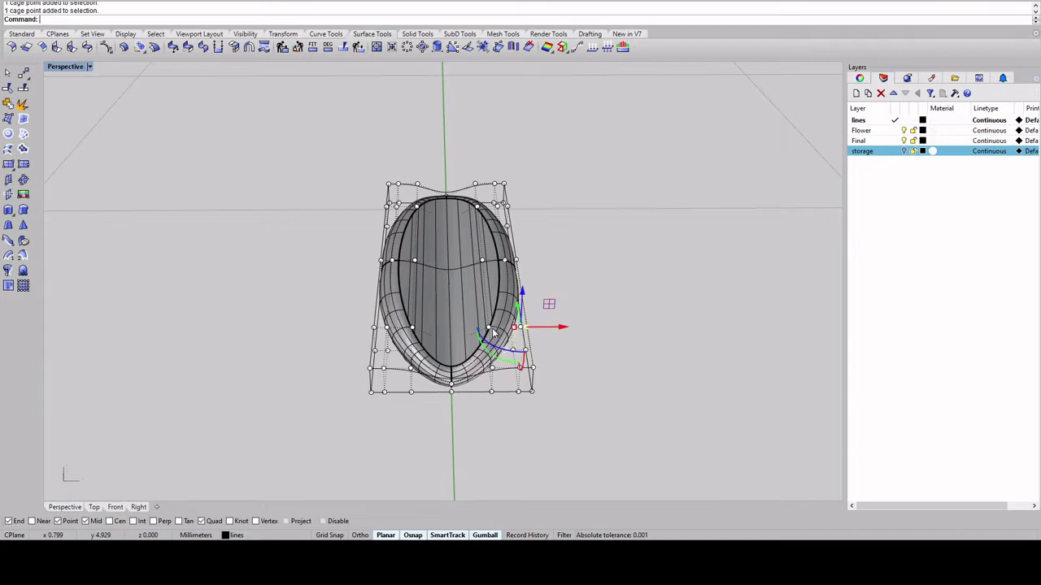
pyautogui.keyDown('shift'); pyautogui.click(489, 328); pyautogui.keyUp('shift')
pyautogui.keyDown('shift'); pyautogui.click(412, 328); pyautogui.keyUp('shift')
pyautogui.keyDown('shift'); pyautogui.click(385, 328); pyautogui.keyUp('shift')
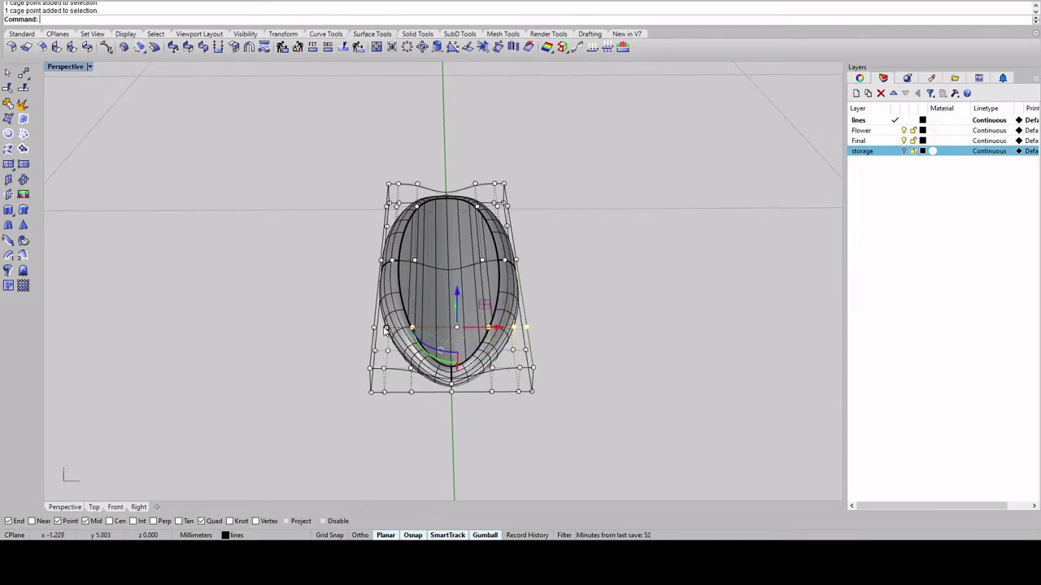
pyautogui.keyDown('shift'); pyautogui.click(375, 329); pyautogui.keyUp('shift')
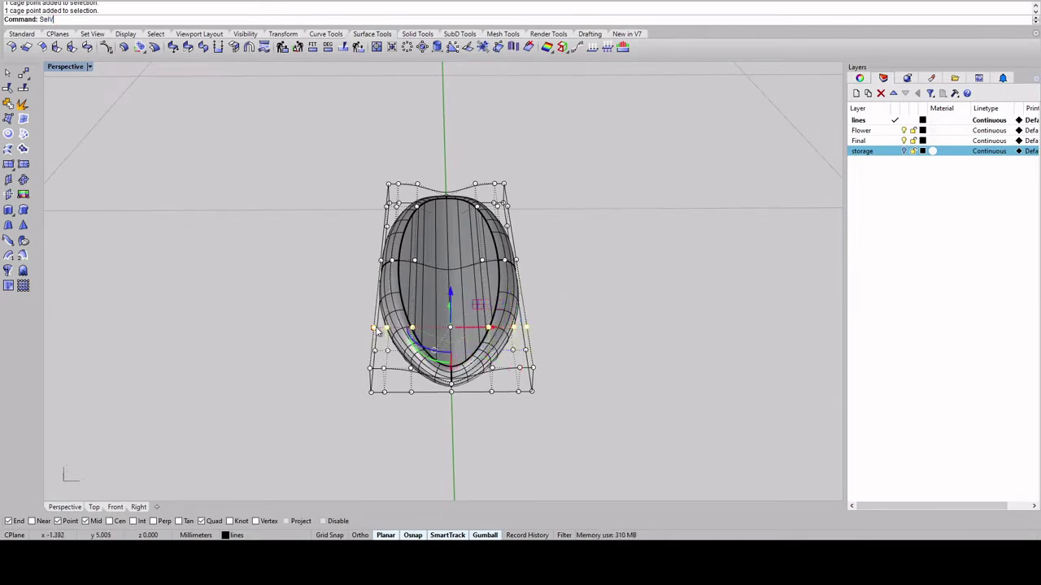
pyautogui.press('Return')
pyautogui.moveTo(377, 329); pyautogui.dragTo(377, 267, button='right')
pyautogui.moveTo(448, 216); pyautogui.dragTo(450, 208)
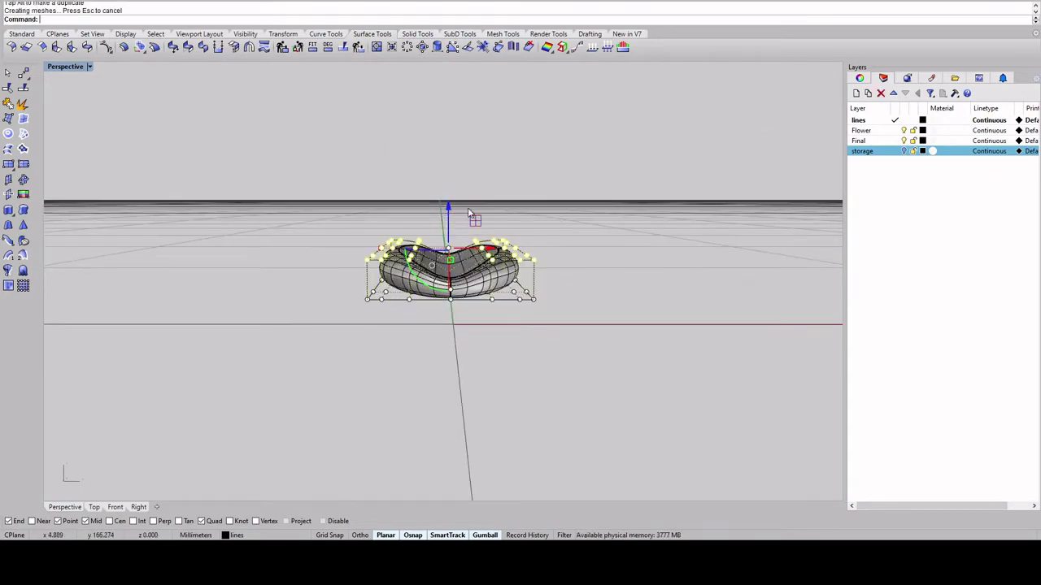
pyautogui.moveTo(470, 212); pyautogui.dragTo(496, 235, button='right')
pyautogui.press('Escape')
# - Lock the petal polysurface and turn on the control points of its cage
pyautogui.click(495, 235)
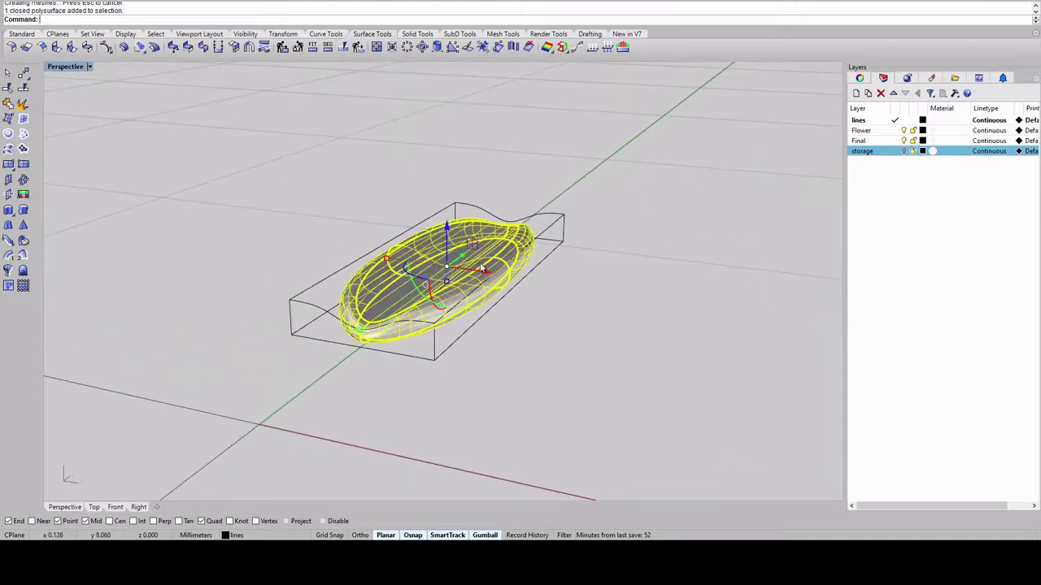
pyautogui.click(523, 240)
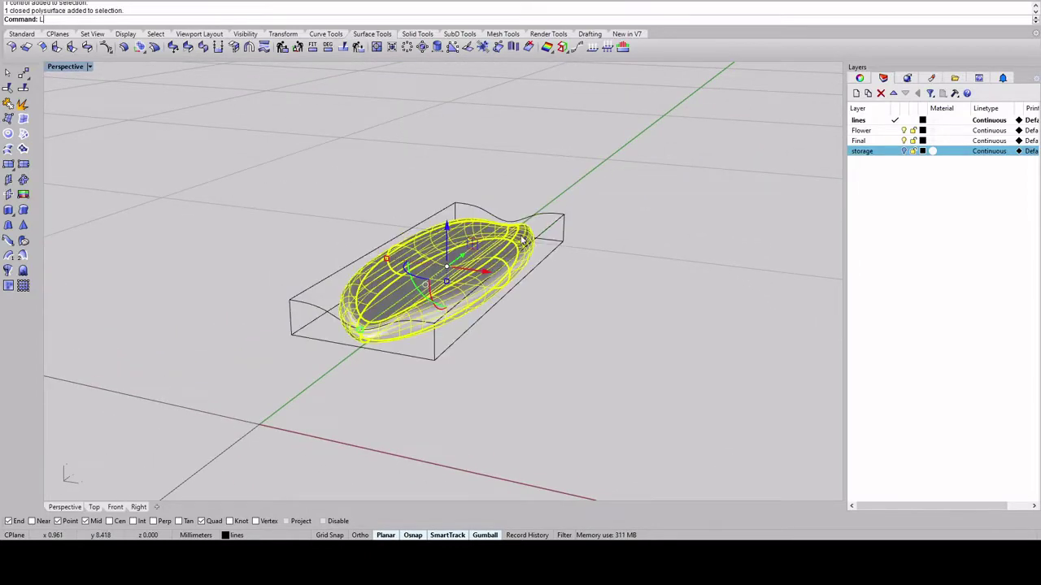
pyautogui.press('Return')
pyautogui.click(542, 236)
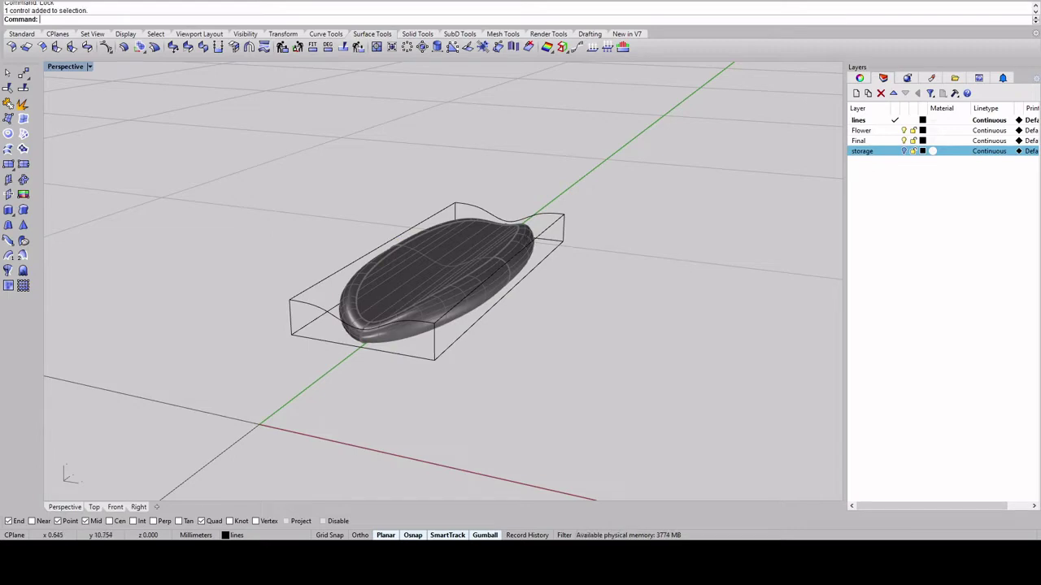
pyautogui.press('Return')
# - Lower the cage points at the petal's outer end vertically so the tip curves downward
pyautogui.moveTo(542, 237); pyautogui.dragTo(478, 238, button='right')
pyautogui.moveTo(613, 234); pyautogui.dragTo(571, 232, button='right')
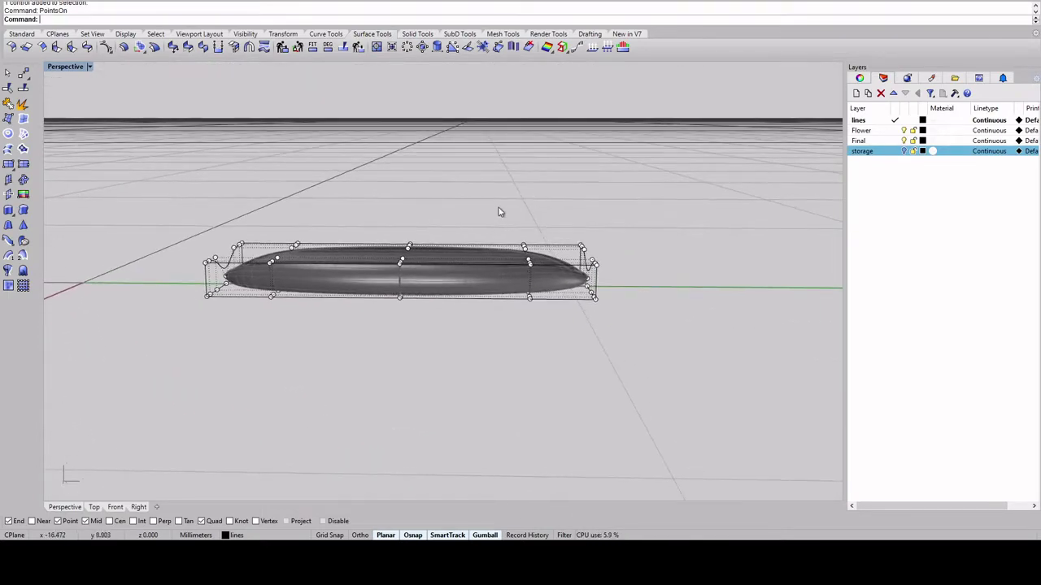
pyautogui.moveTo(497, 207); pyautogui.dragTo(660, 376)
pyautogui.moveTo(643, 351); pyautogui.dragTo(582, 233, button='right')
pyautogui.moveTo(558, 232); pyautogui.dragTo(559, 248)
pyautogui.moveTo(611, 243); pyautogui.dragTo(571, 232, button='right')
pyautogui.moveTo(556, 243); pyautogui.dragTo(556, 252)
pyautogui.moveTo(561, 236); pyautogui.dragTo(562, 240, button='right')
# - Raise the crosswise row of cage points at the petal's middle slightly and turn the cage points off
pyautogui.moveTo(361, 235); pyautogui.dragTo(440, 319)
pyautogui.moveTo(408, 228); pyautogui.dragTo(406, 221)
pyautogui.moveTo(479, 198); pyautogui.dragTo(543, 288, button='right')
pyautogui.click(573, 315)
pyautogui.press('Escape')
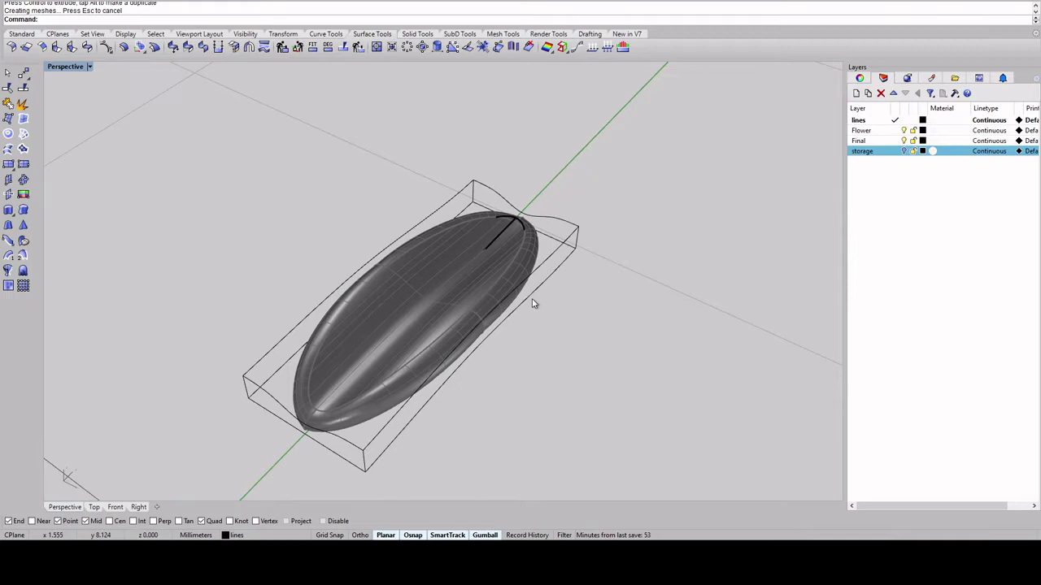
# - Unlock the petal and move its cage to the storage layer
pyautogui.moveTo(534, 304); pyautogui.dragTo(543, 279, button='right')
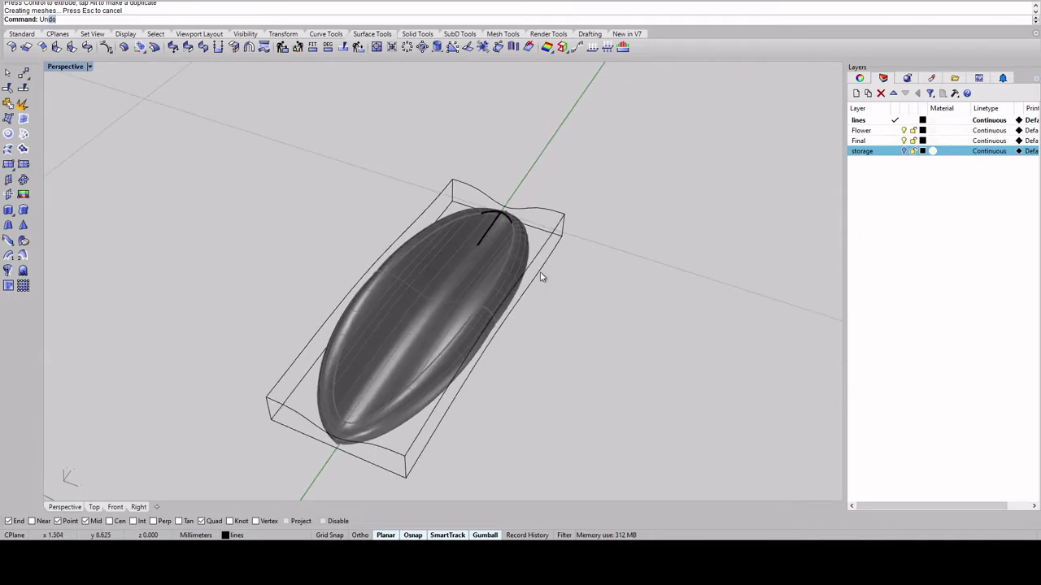
pyautogui.press('Return')
pyautogui.click(539, 255)
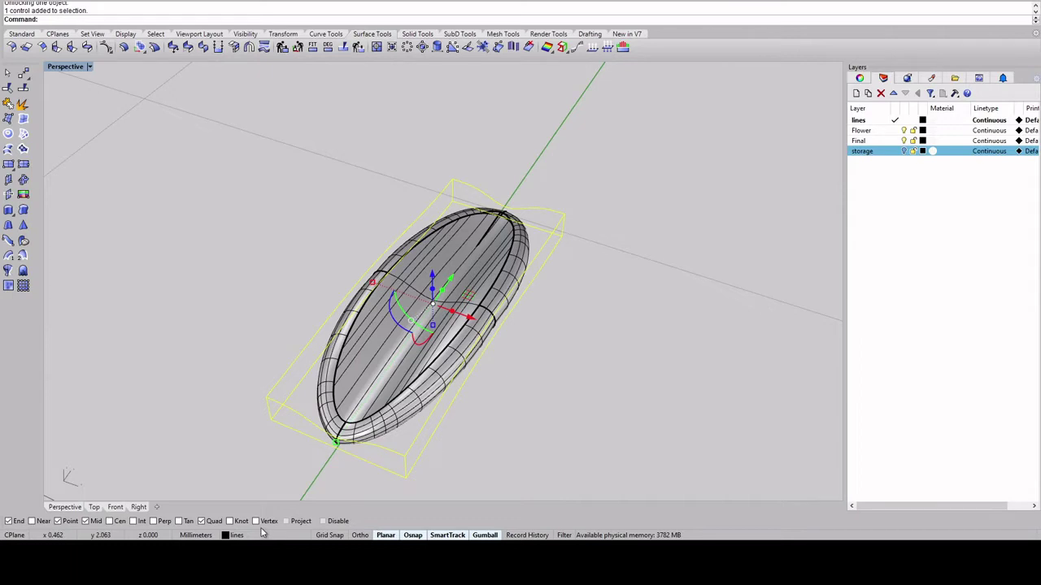
pyautogui.click(262, 533)
pyautogui.moveTo(564, 305); pyautogui.dragTo(612, 322, button='right')
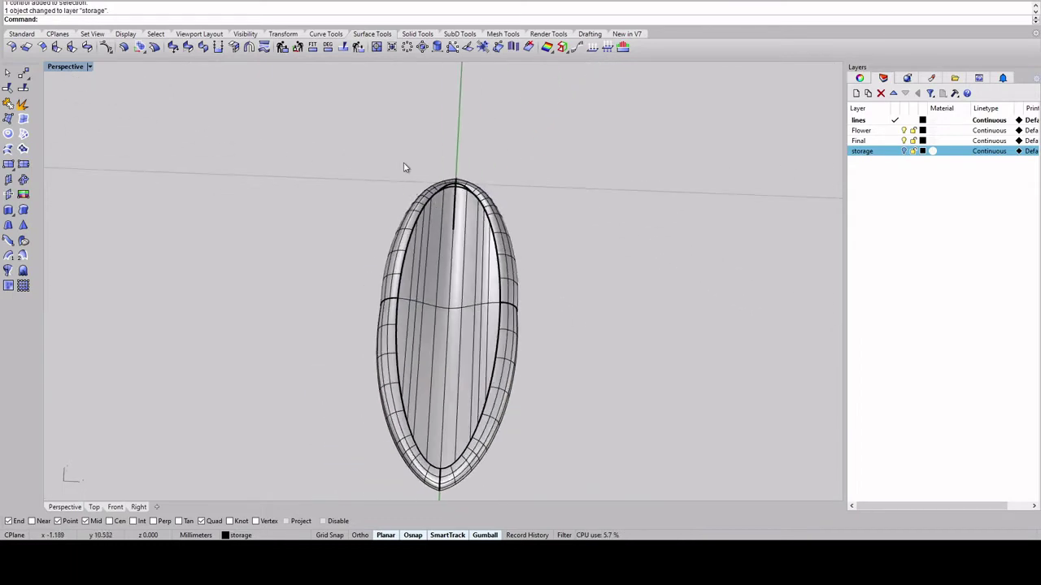
# - Assign the petal polysurface to the Flower layer
pyautogui.click(456, 343)
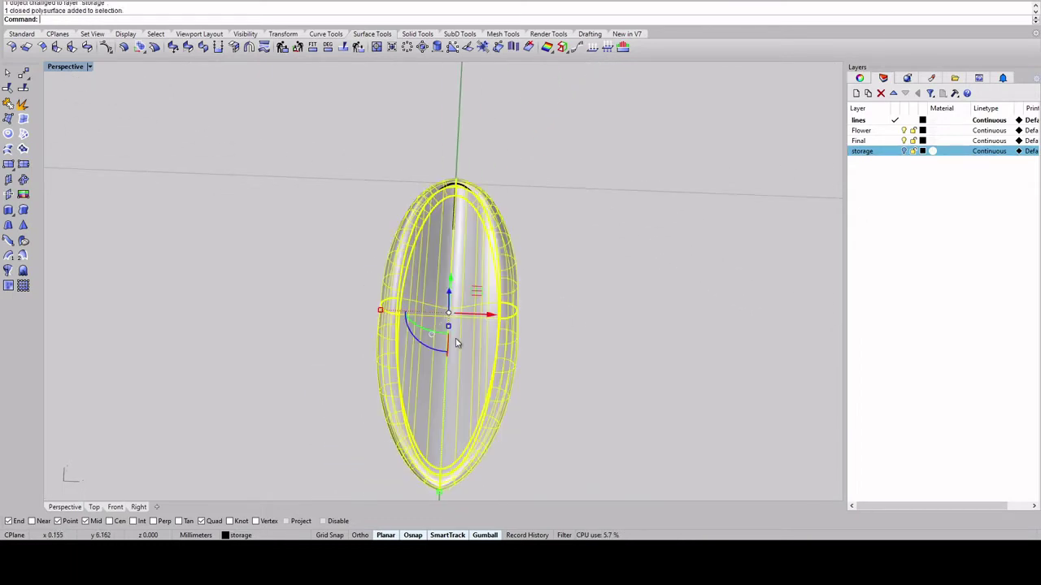
pyautogui.click(251, 510)
pyautogui.click(657, 253)
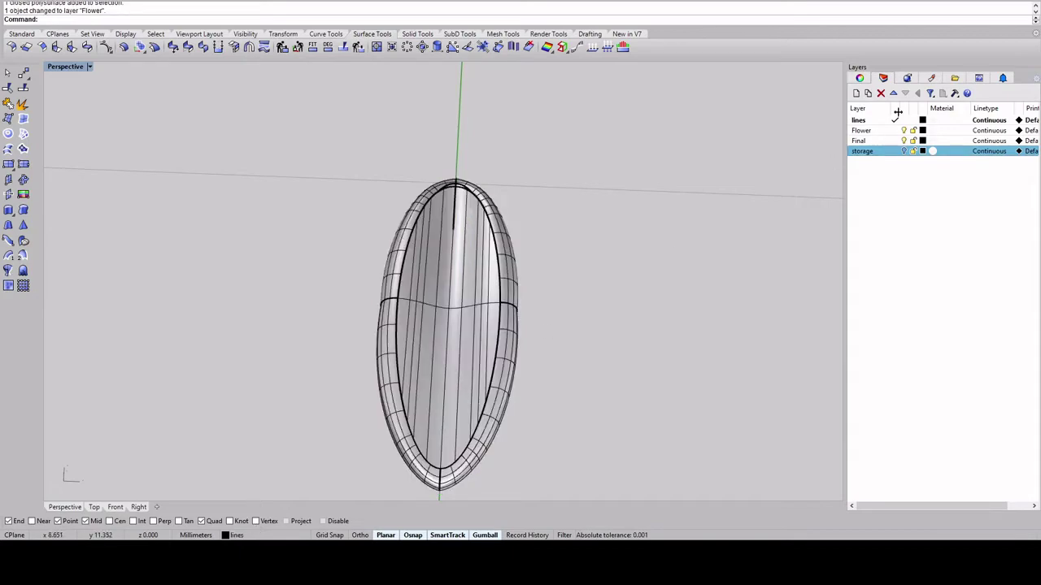
# - Make Flower the current layer with the lines layer hidden, and save the file
pyautogui.click(897, 131)
pyautogui.click(903, 121)
pyautogui.moveTo(659, 234); pyautogui.dragTo(568, 166, button='right')
pyautogui.hotkey('ctrl', 's')
# - Inspect the petal's surface smoothness with an EMap reflection analysis
pyautogui.moveTo(564, 214); pyautogui.dragTo(548, 340, button='right')
pyautogui.click(462, 308)
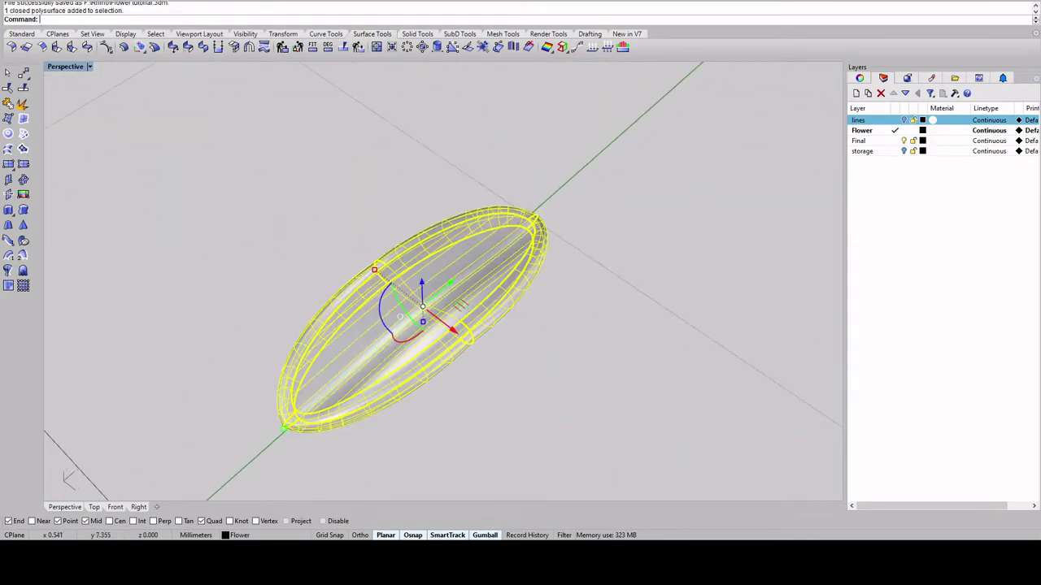
pyautogui.write('emap')
pyautogui.press('Return')
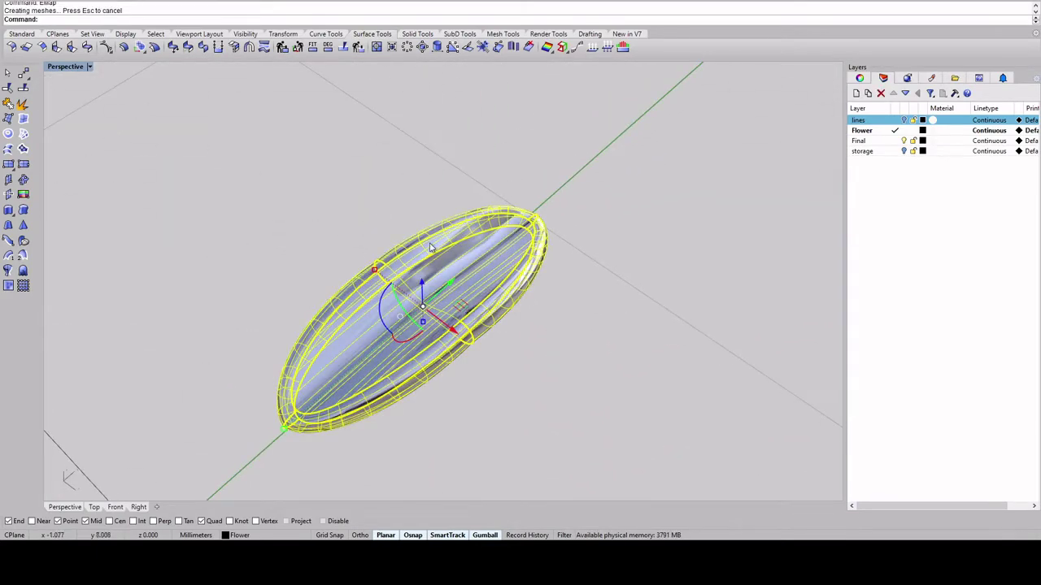
pyautogui.moveTo(431, 248)
pyautogui.mouseDown(button='right')
pyautogui.moveTo(574, 274)
pyautogui.moveTo(623, 220)
pyautogui.moveTo(691, 264)
pyautogui.moveTo(685, 325)
pyautogui.moveTo(564, 336)
pyautogui.moveTo(674, 370)
pyautogui.moveTo(553, 218)
pyautogui.moveTo(618, 186)
pyautogui.moveTo(597, 244)
pyautogui.mouseUp(button='right')
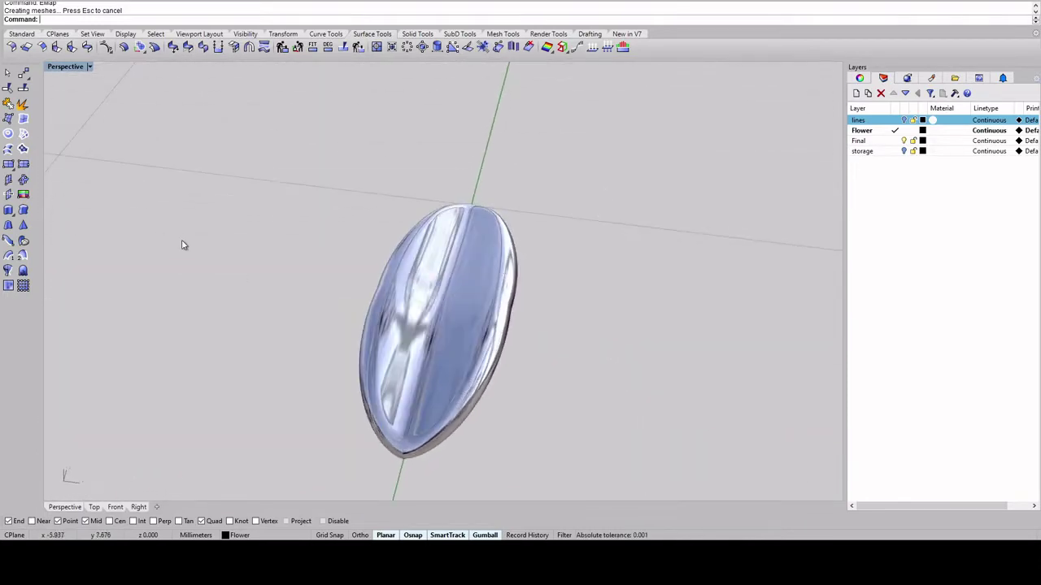
pyautogui.click(134, 220)
# - With Record History on, create a polar array of the petal around the origin (0) with 16 items filling 360 degrees
pyautogui.moveTo(551, 208)
pyautogui.mouseDown(button='right')
pyautogui.moveTo(495, 213)
pyautogui.moveTo(544, 215)
pyautogui.mouseUp(button='right')
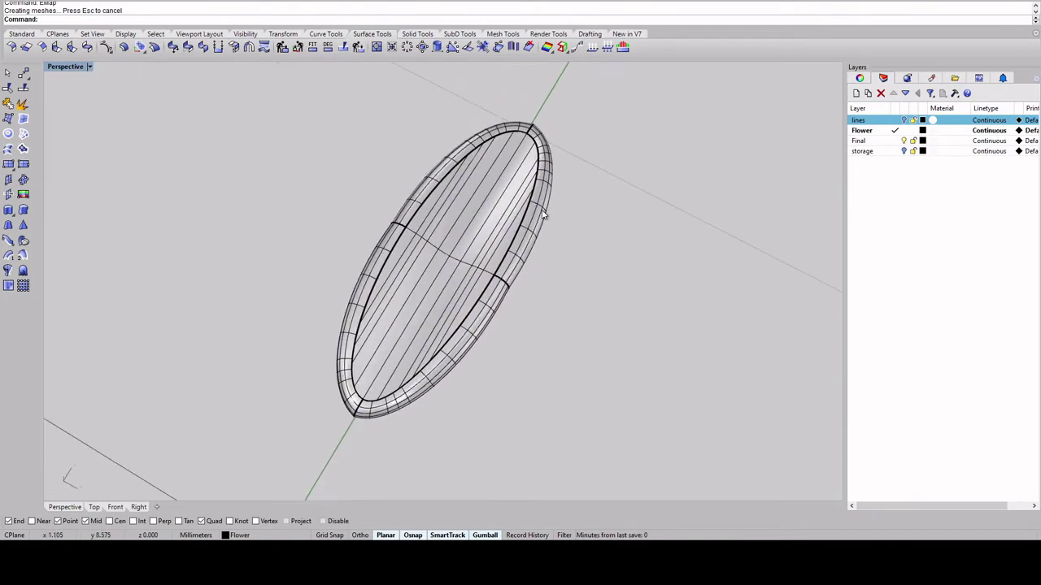
pyautogui.scroll(-3, 543, 213)
pyautogui.moveTo(534, 250)
pyautogui.mouseDown(button='right')
pyautogui.moveTo(534, 239)
pyautogui.moveTo(538, 252)
pyautogui.mouseUp(button='right')
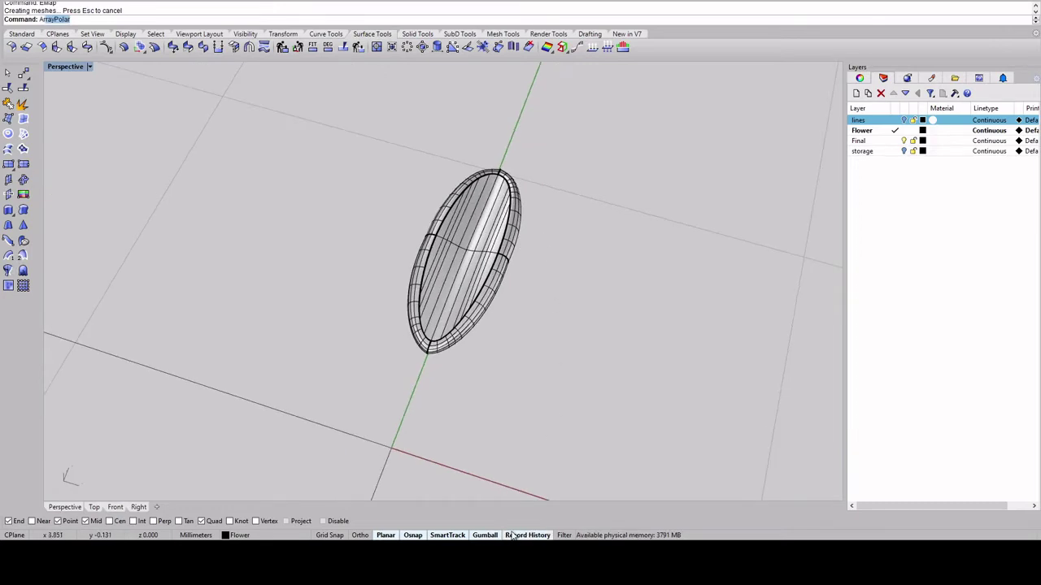
pyautogui.press('Return')
pyautogui.click(480, 307)
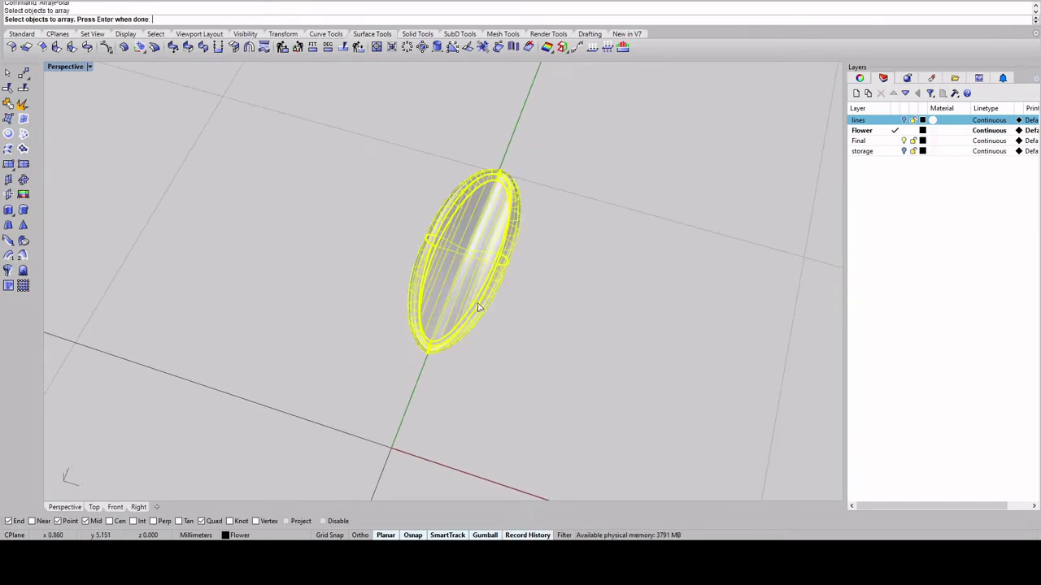
pyautogui.press('Return')
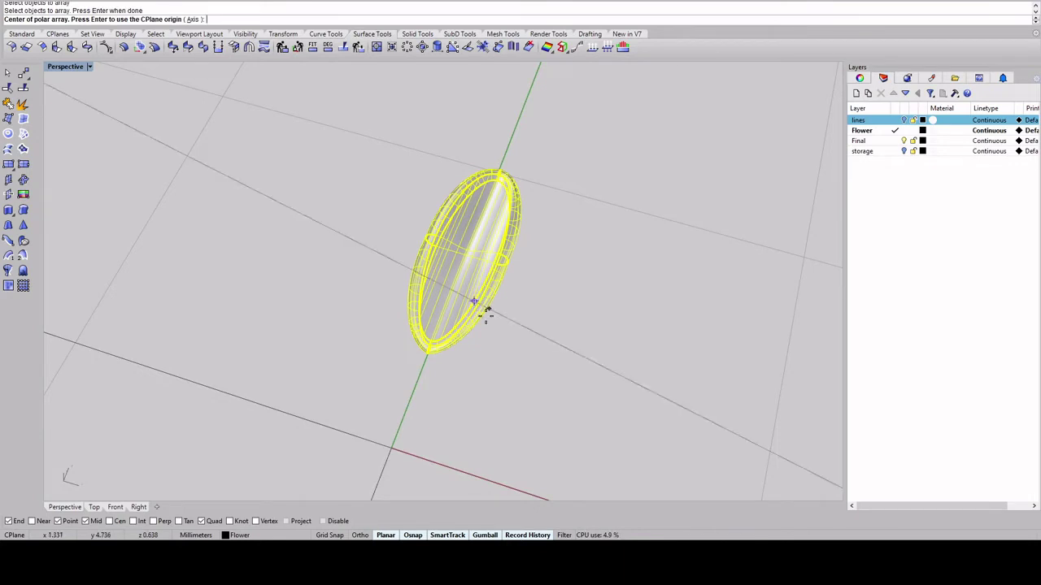
pyautogui.scroll(-2, 488, 325)
pyautogui.moveTo(510, 348); pyautogui.dragTo(504, 309, button='right')
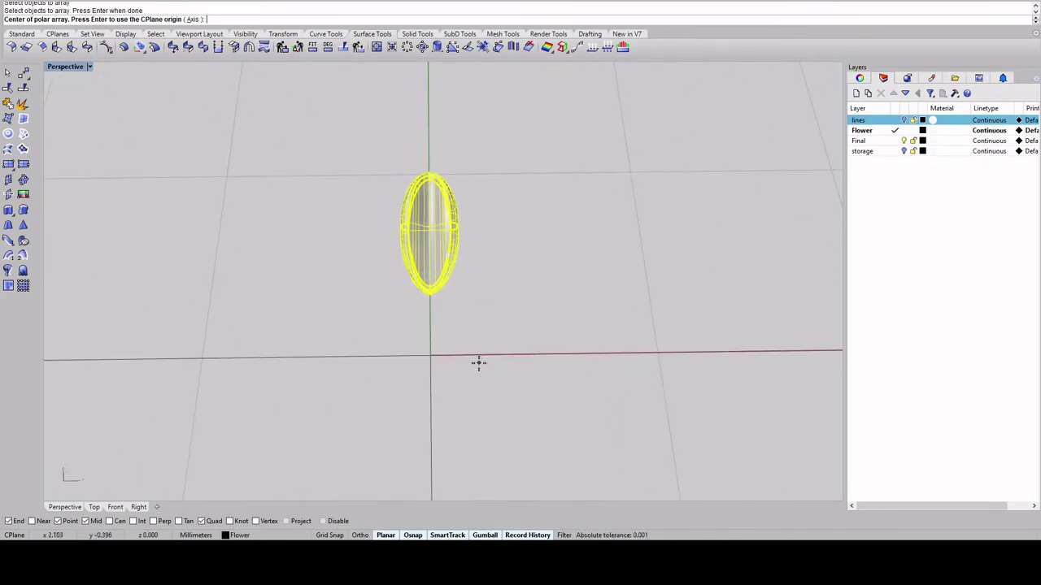
pyautogui.write('0')
pyautogui.press('Return')
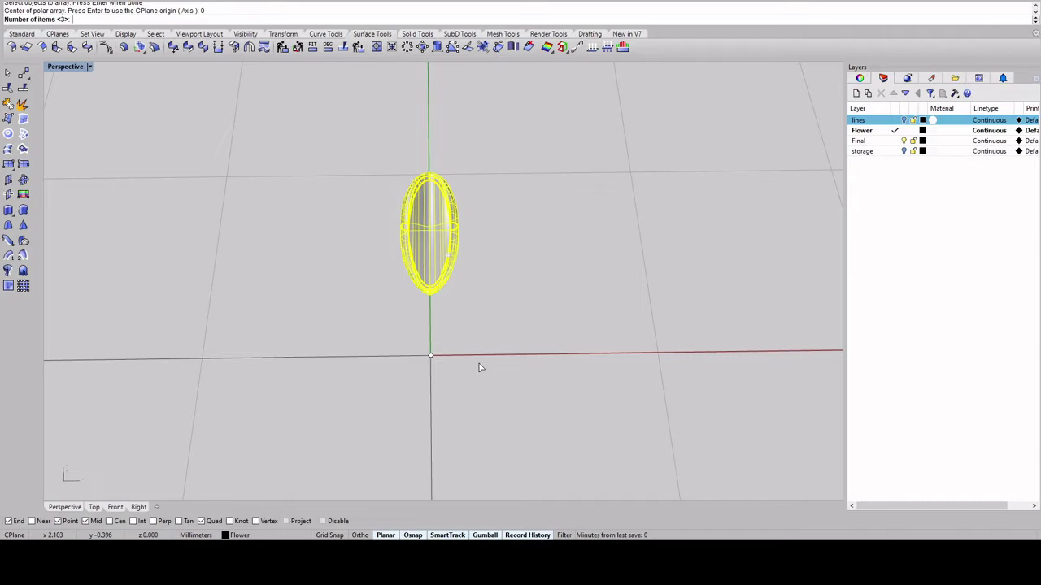
pyautogui.write('16')
pyautogui.press('Return')
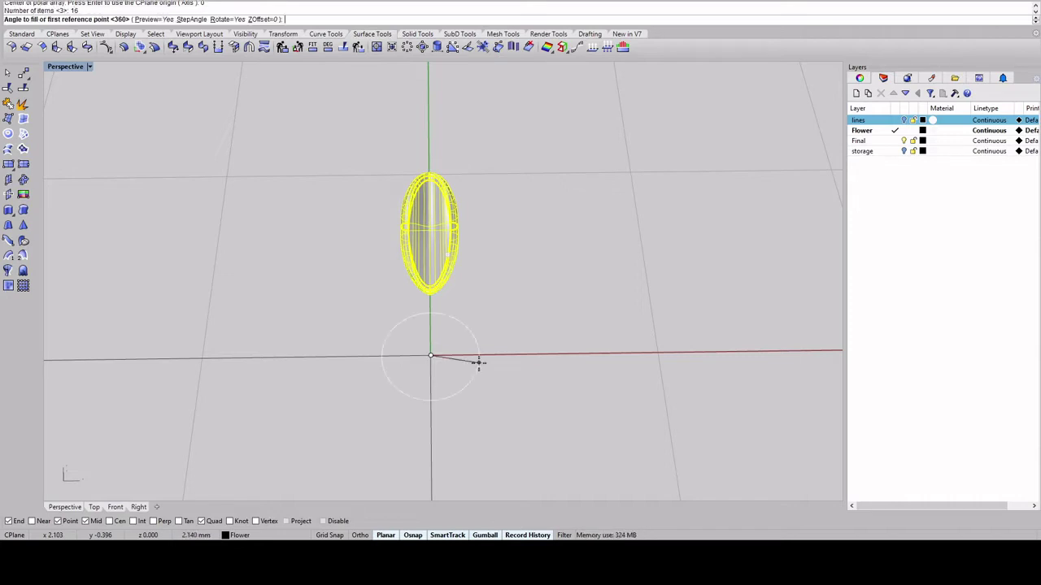
pyautogui.press('Return')
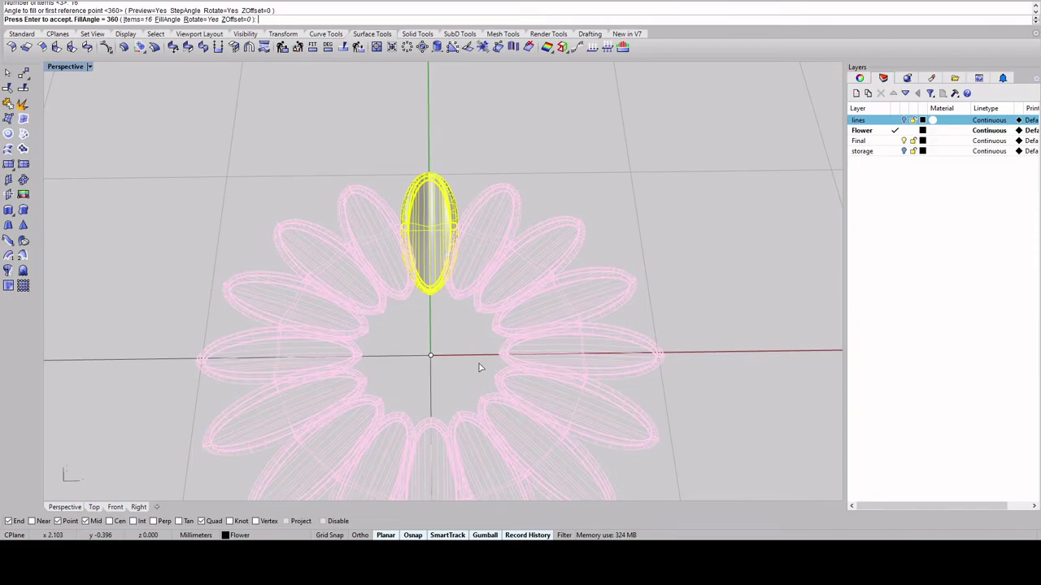
pyautogui.press('Return')
# - Examine the spacing and overlap of the arrayed petals in the Perspective view and in the maximized Top view
pyautogui.moveTo(479, 366); pyautogui.dragTo(450, 325, button='right')
pyautogui.scroll(6, 487, 357)
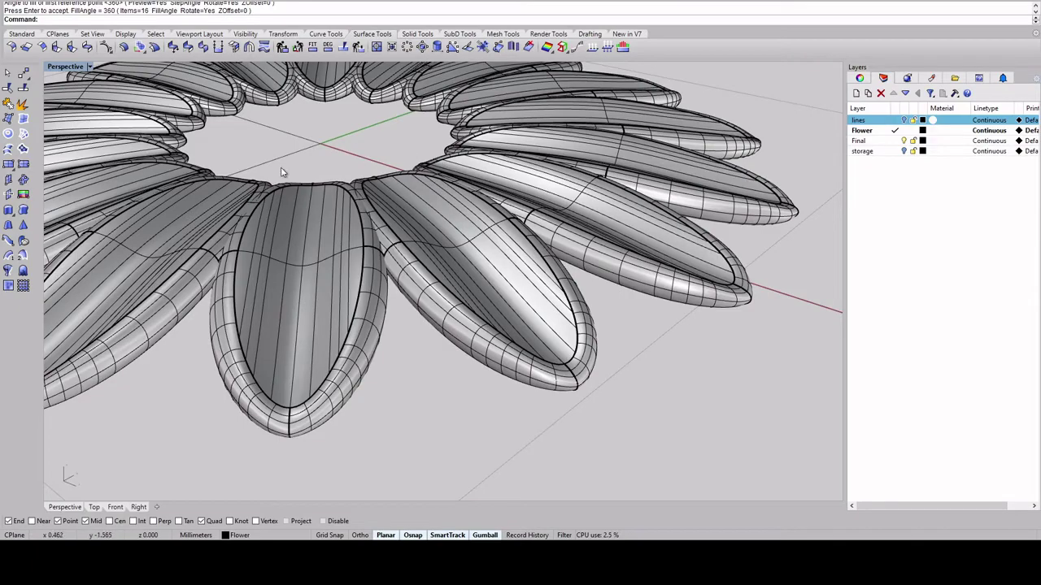
pyautogui.scroll(-4, 322, 267)
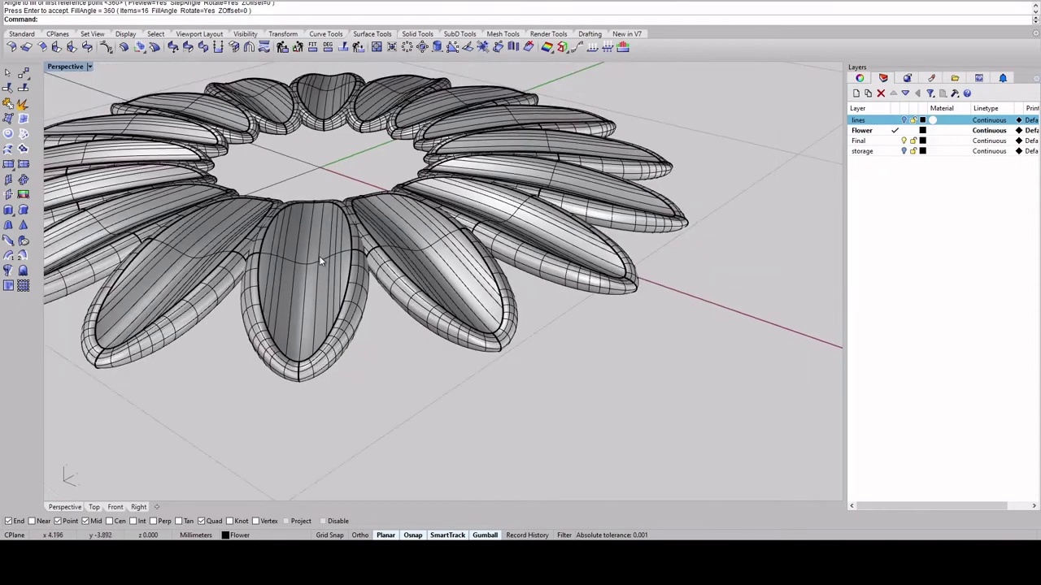
pyautogui.keyDown('shift'); pyautogui.moveTo(320, 260); pyautogui.dragTo(492, 308, button='right'); pyautogui.keyUp('shift')
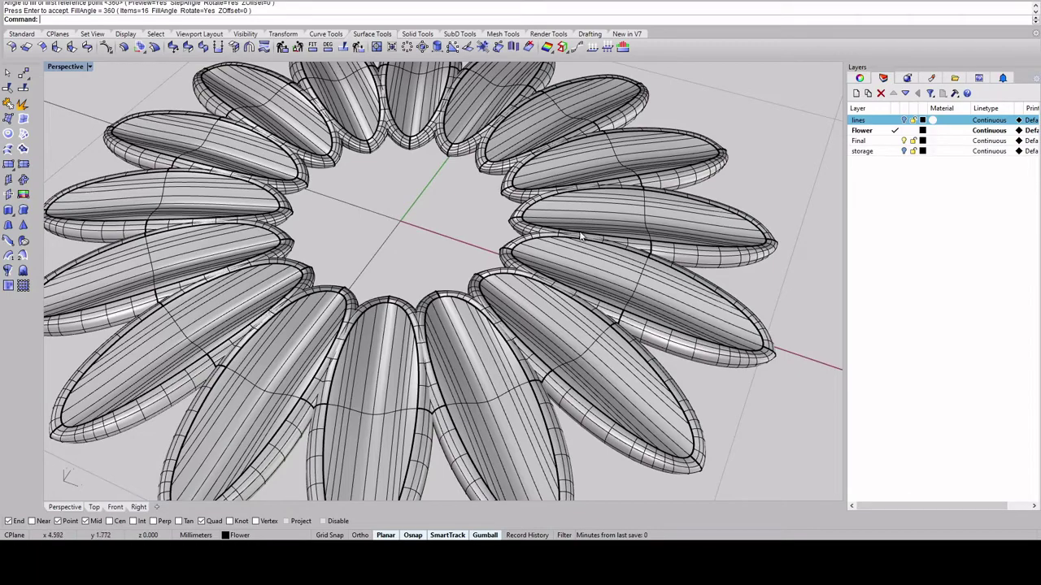
pyautogui.scroll(-3, 513, 233)
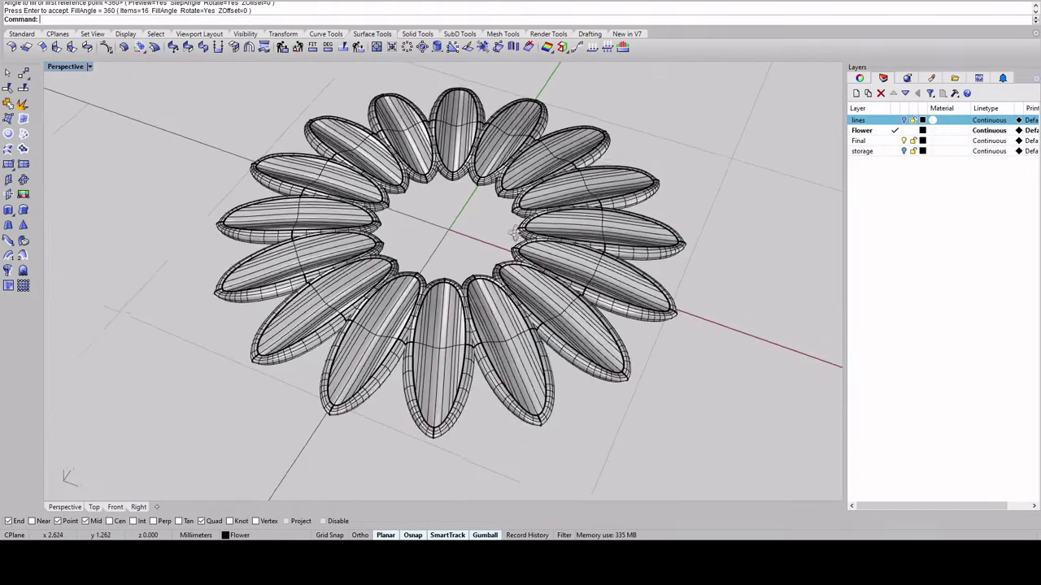
pyautogui.scroll(5, 514, 234)
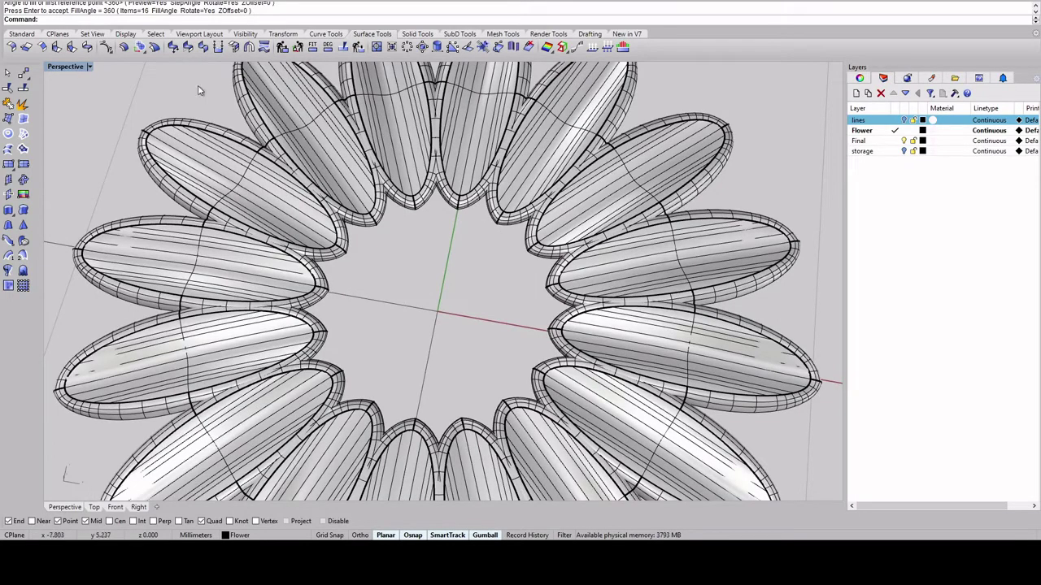
pyautogui.doubleClick(67, 68)
pyautogui.doubleClick(60, 68)
pyautogui.moveTo(276, 180); pyautogui.dragTo(386, 219, button='right')
pyautogui.scroll(-4, 376, 186)
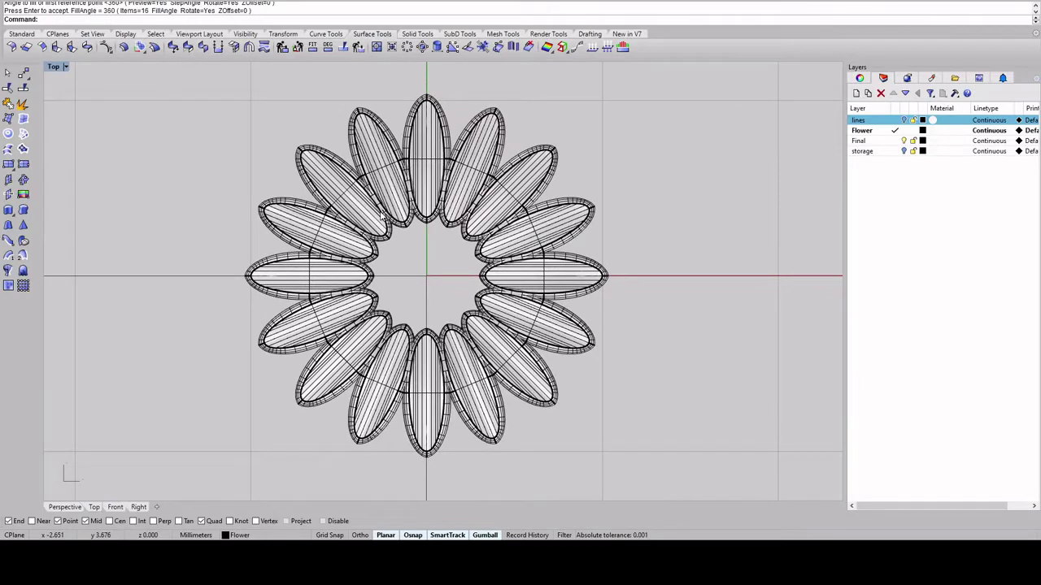
pyautogui.write('Circle')
pyautogui.press('Return')
pyautogui.write('0')
pyautogui.press('Return')
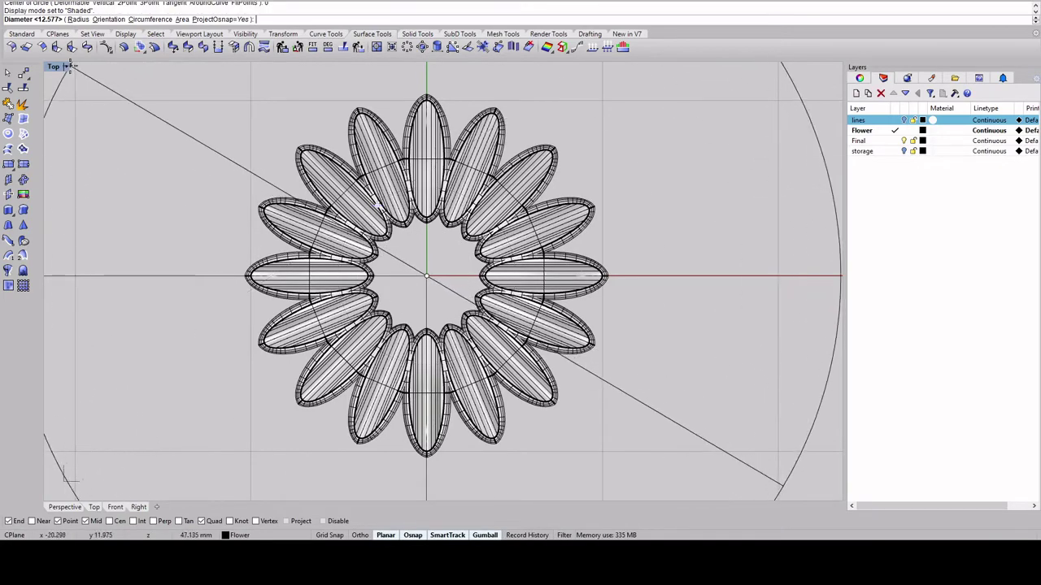
pyautogui.hotkey('ctrl', 'alt', 'g')
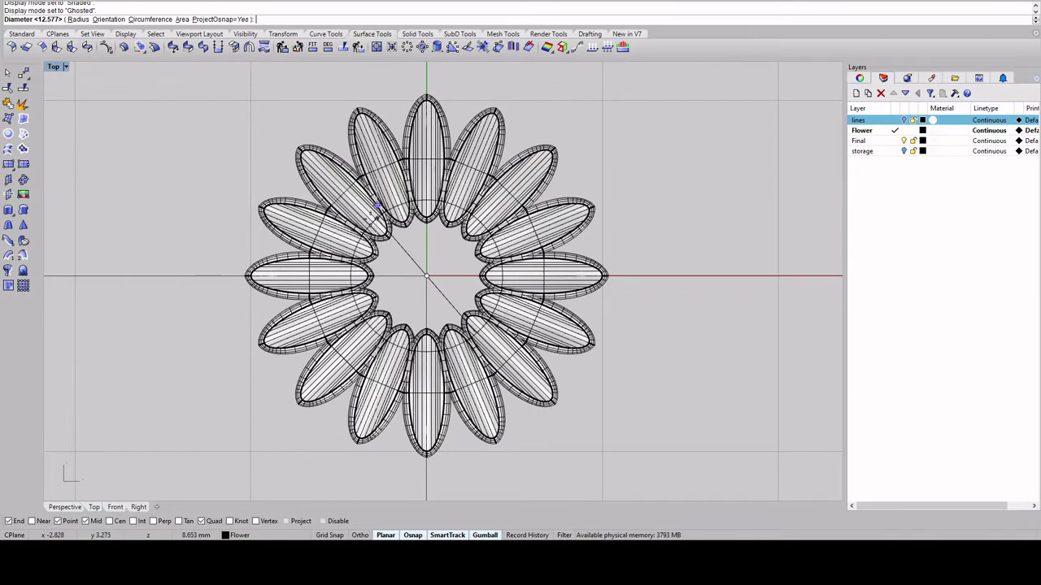
pyautogui.press('Escape')
pyautogui.doubleClick(55, 71)
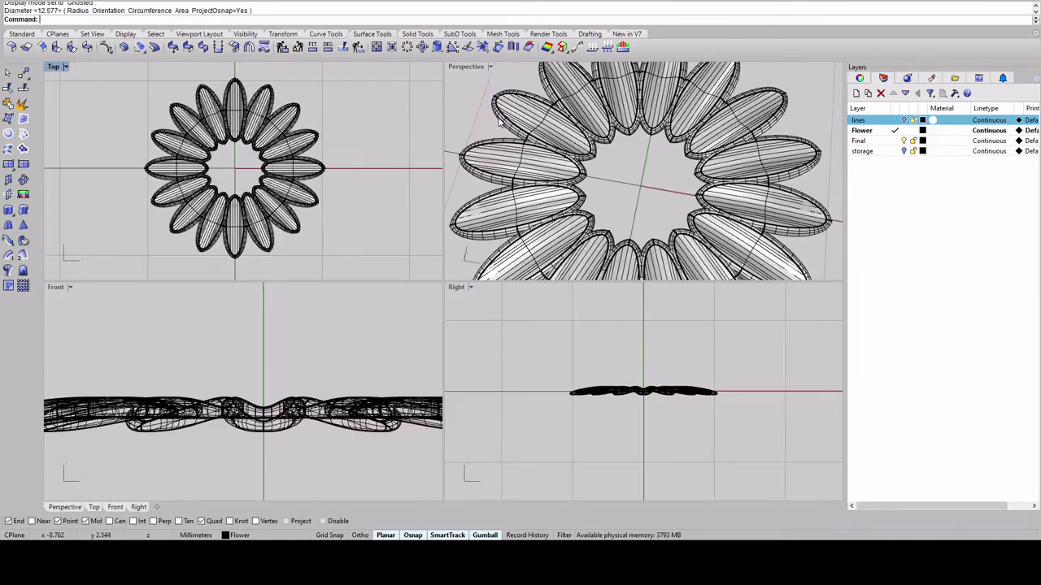
# - WireCut all the petals with the centre circle, cutting completely through in both directions to remove their inner ends
pyautogui.doubleClick(475, 66)
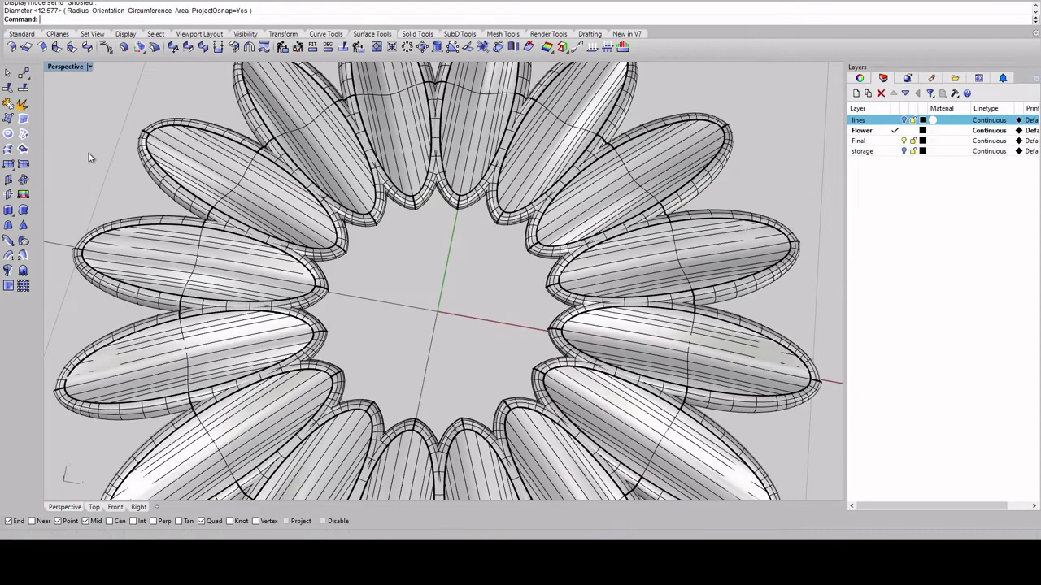
pyautogui.hotkey('ctrl', 'alt', 'g')
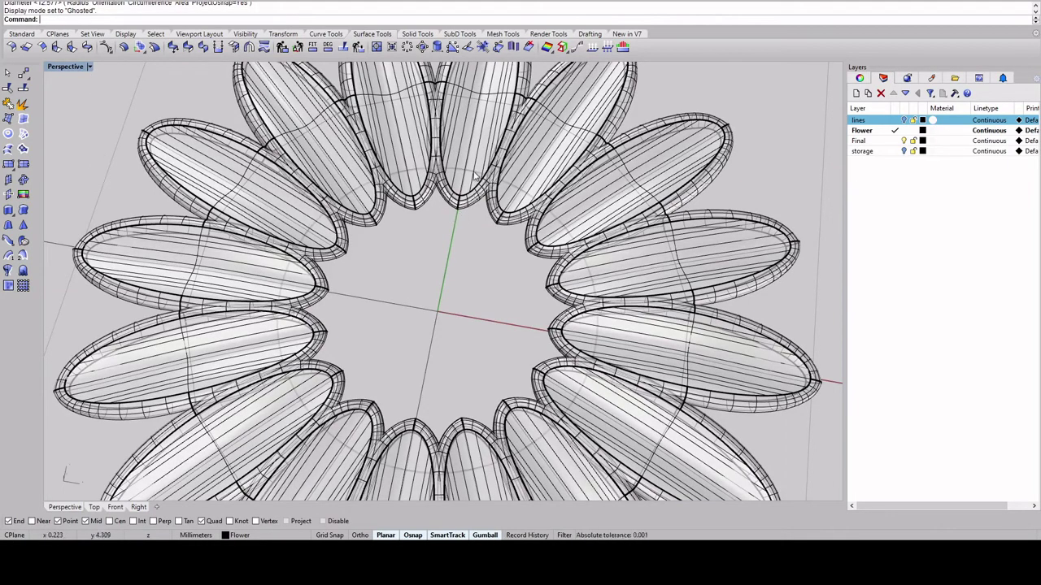
pyautogui.click(472, 171)
pyautogui.click(471, 174)
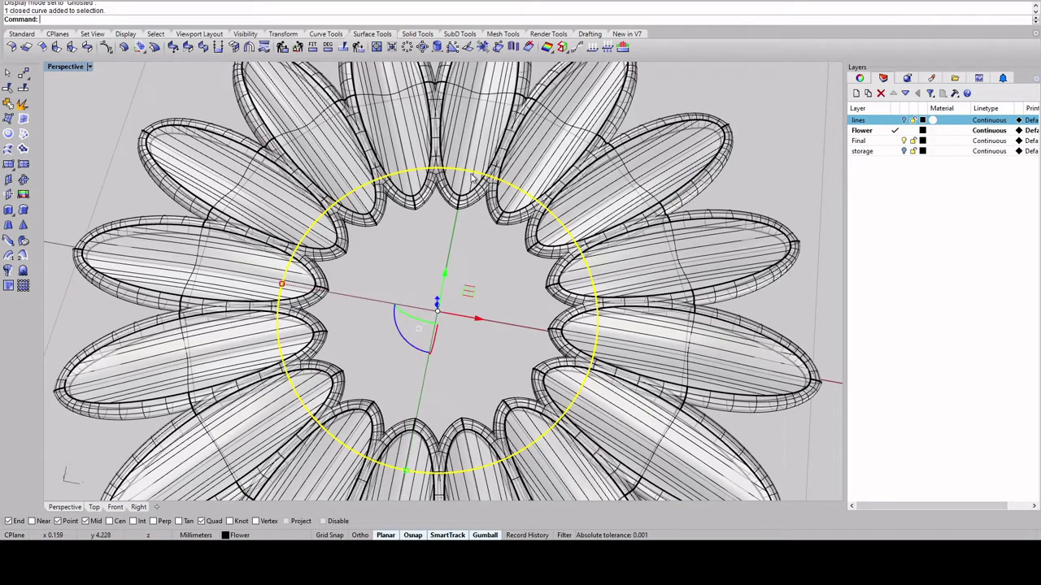
pyautogui.scroll(-7, 472, 177)
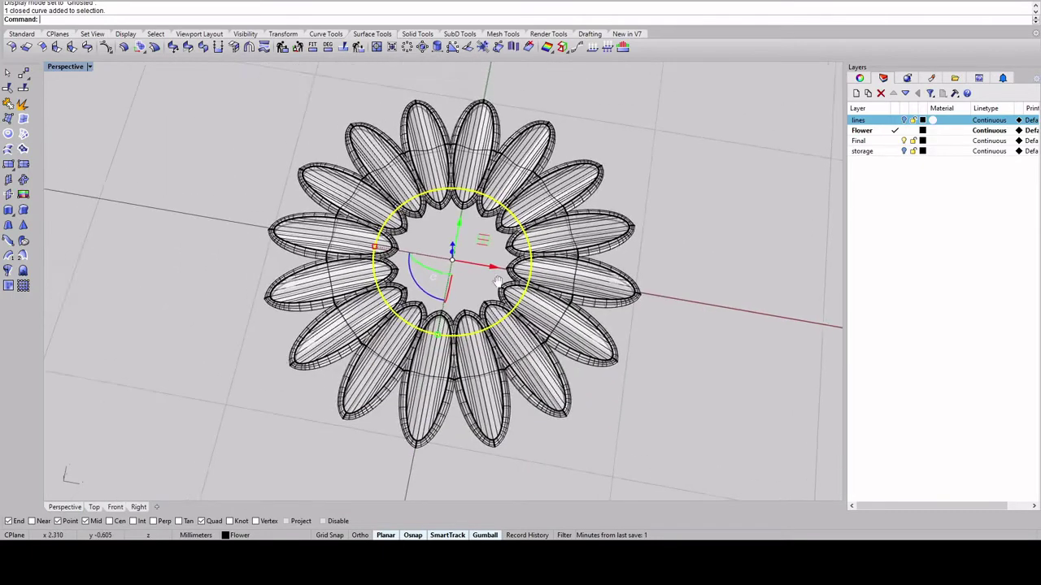
pyautogui.moveTo(496, 279); pyautogui.dragTo(503, 241, button='right')
pyautogui.write('WireCut')
pyautogui.press('Return')
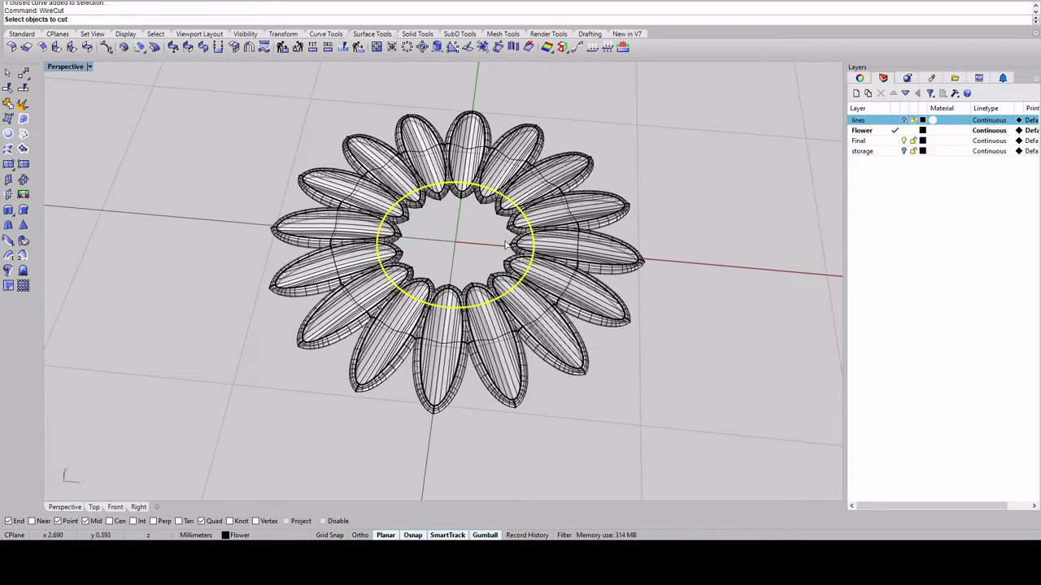
pyautogui.moveTo(689, 399); pyautogui.dragTo(267, 130)
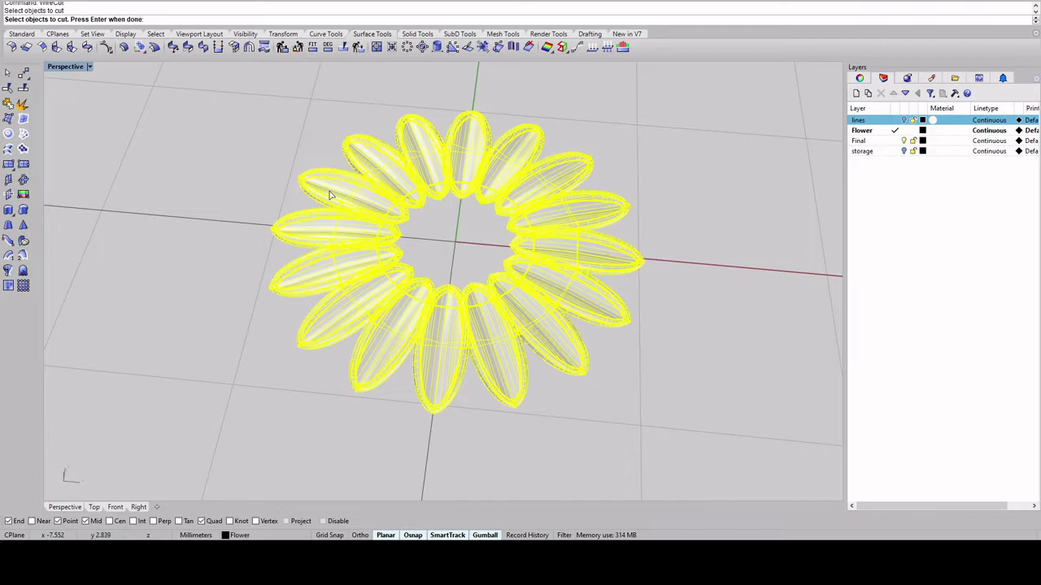
pyautogui.press('Return')
pyautogui.moveTo(621, 123); pyautogui.dragTo(614, 195, button='right')
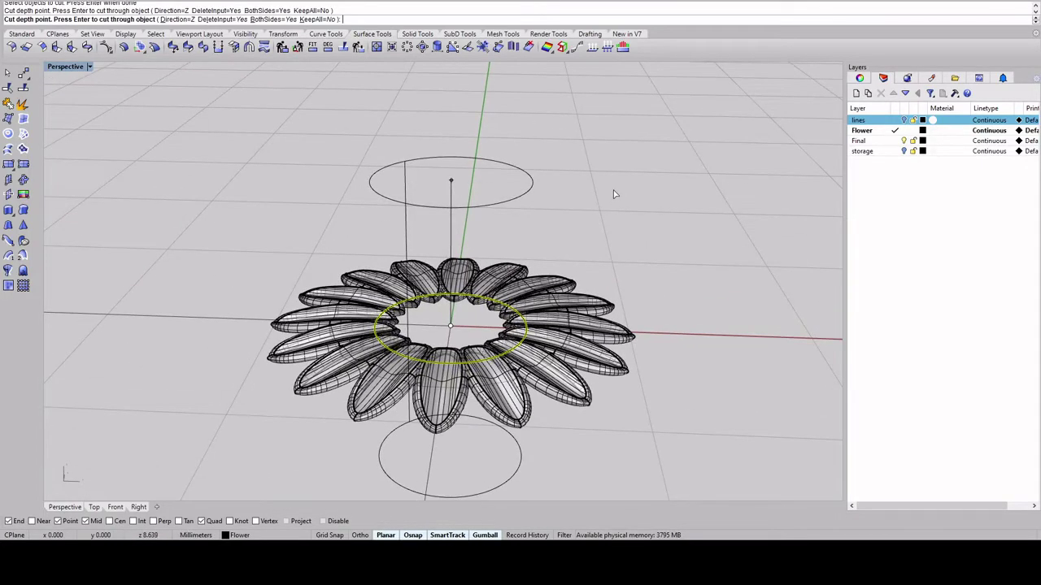
pyautogui.press('Return')
pyautogui.press('Return')
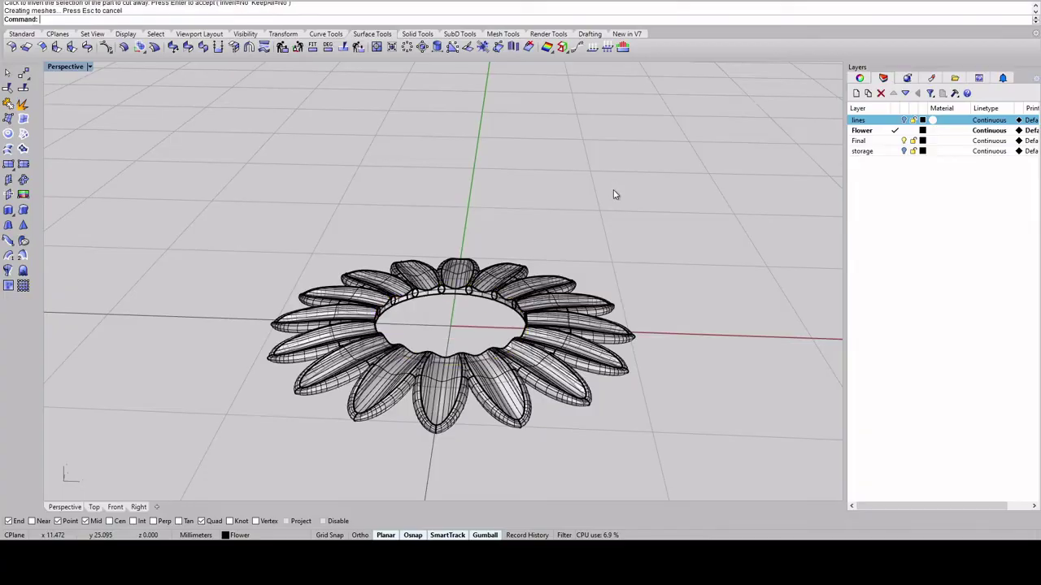
# - Recover the cutting circle by undoing the WireCut, copying the circle, redoing the cut and pasting the circle in place
pyautogui.moveTo(615, 195); pyautogui.dragTo(603, 299, button='right')
pyautogui.scroll(4, 520, 301)
pyautogui.moveTo(483, 298); pyautogui.dragTo(476, 250, button='right')
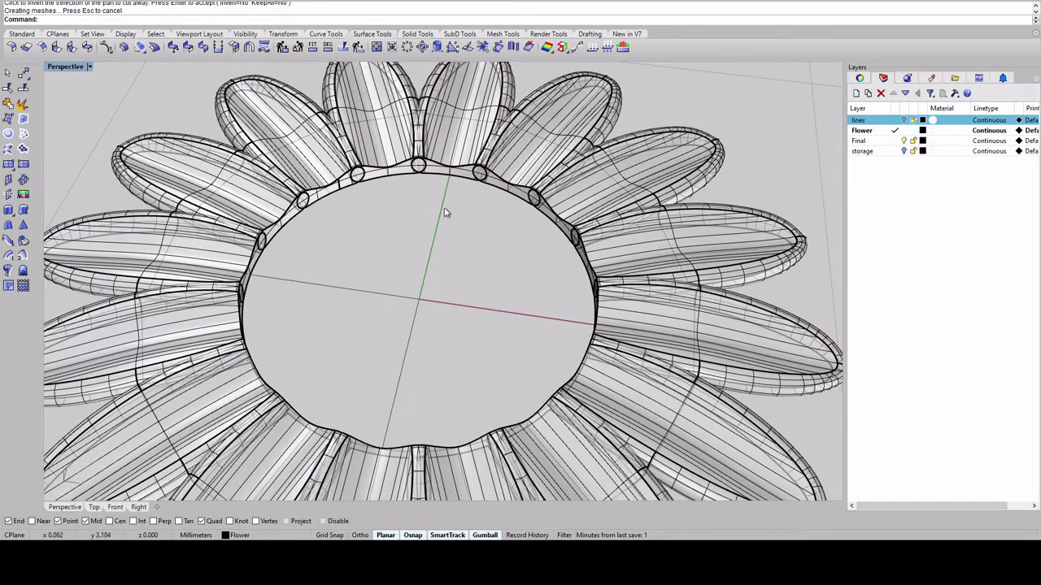
pyautogui.hotkey('ctrl', 'z')
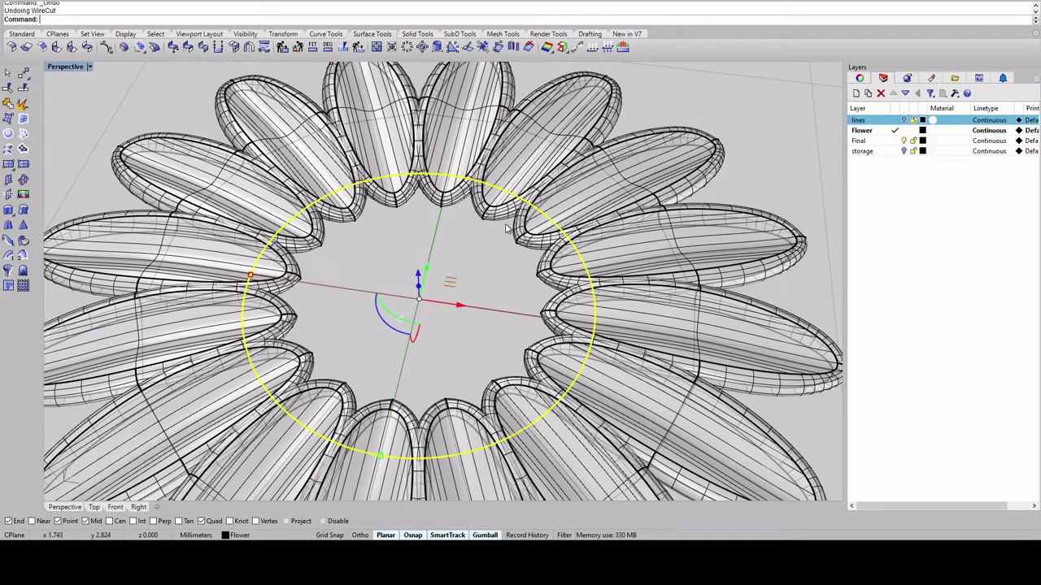
pyautogui.hotkey('ctrl', 'c')
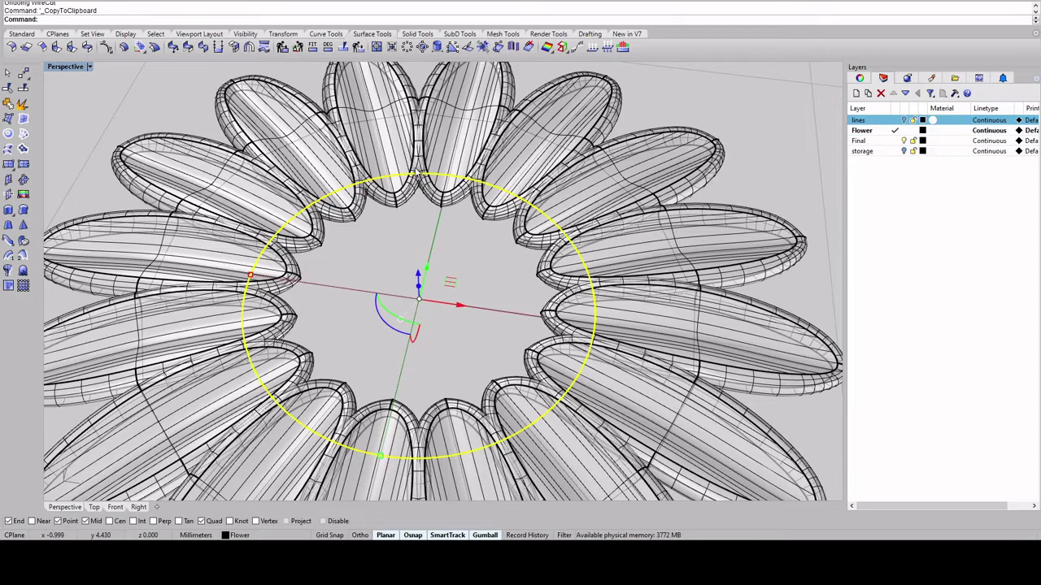
pyautogui.hotkey('ctrl', 'y')
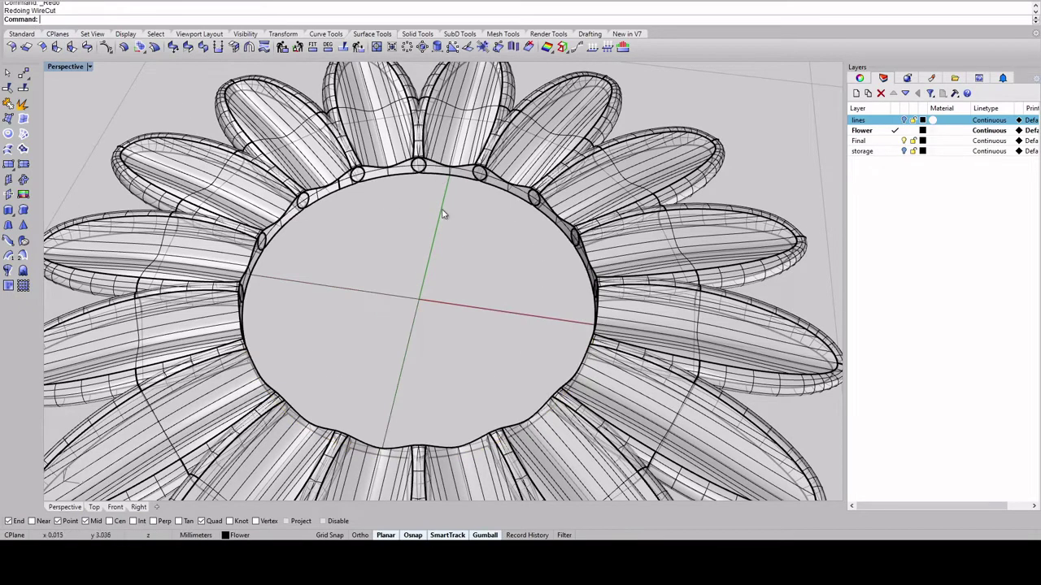
pyautogui.hotkey('ctrl', 'v')
pyautogui.press('Escape')
pyautogui.scroll(2, 446, 216)
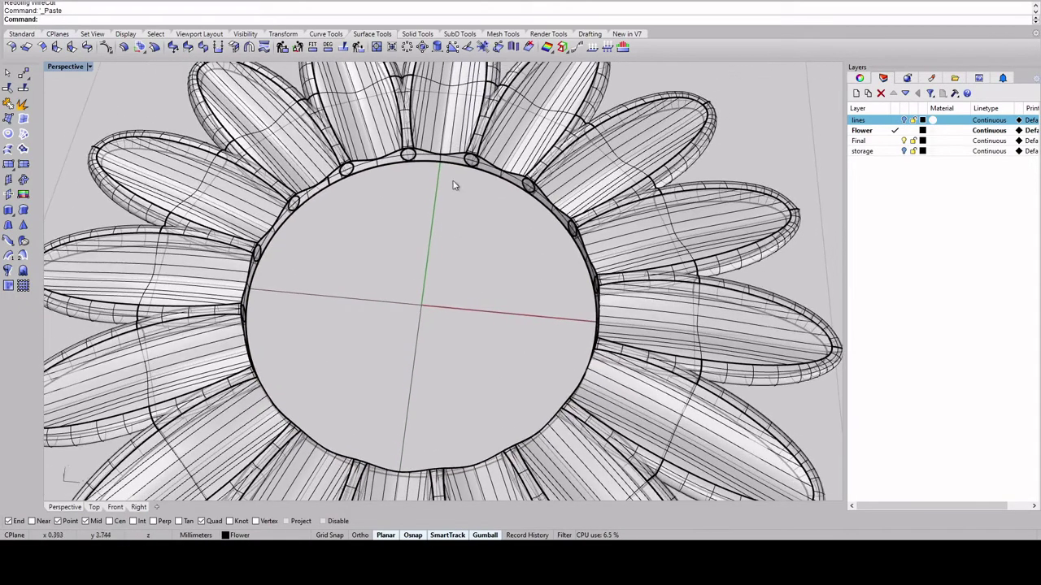
# - Restrict object snapping to quadrant points only, ready for drawing a line from the pasted circle
pyautogui.click(473, 202)
pyautogui.moveTo(453, 220); pyautogui.dragTo(456, 193, button='right')
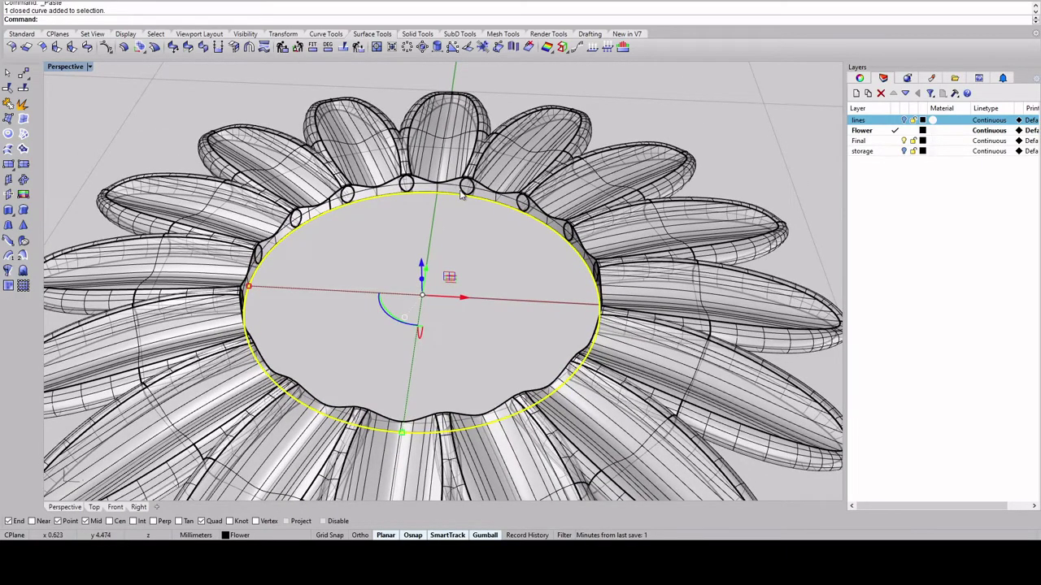
pyautogui.scroll(-2, 462, 192)
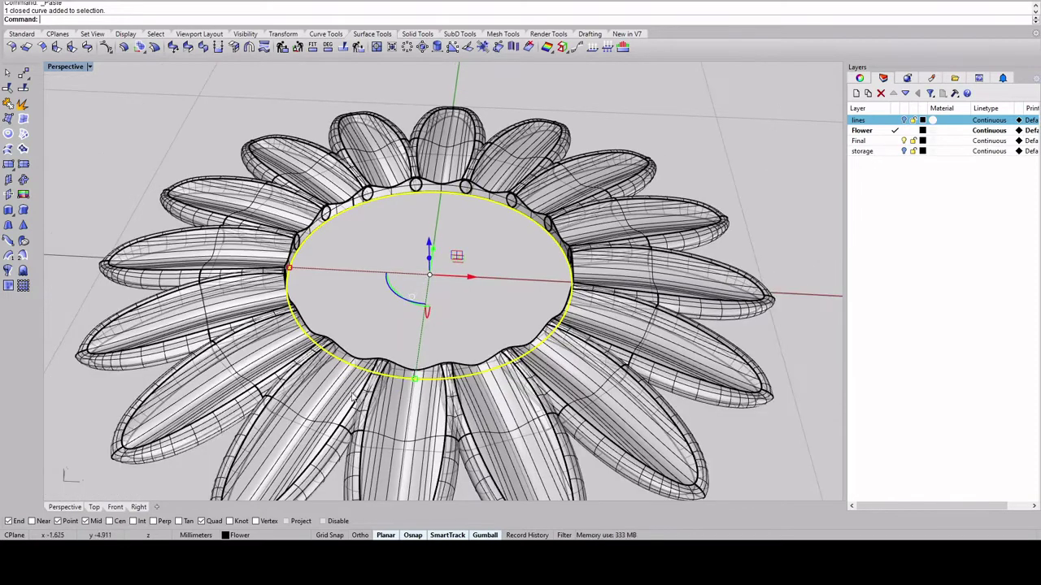
pyautogui.click(338, 36)
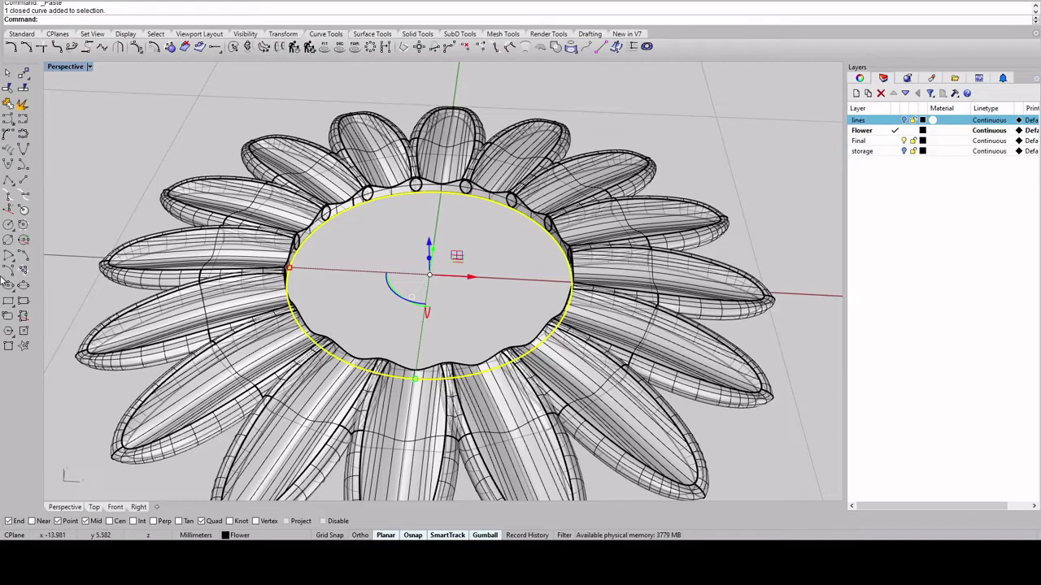
pyautogui.press('Escape')
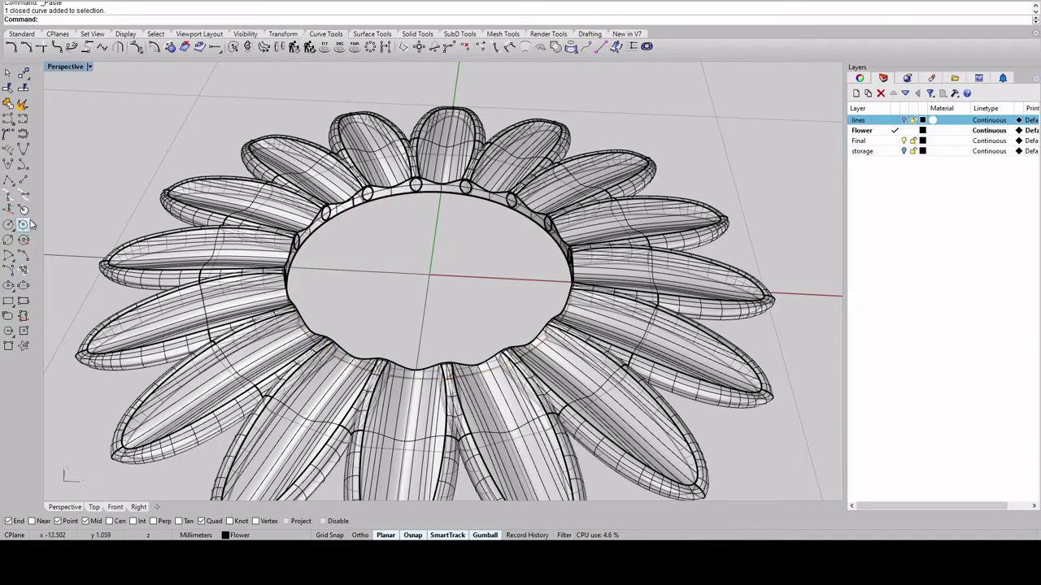
pyautogui.click(23, 181)
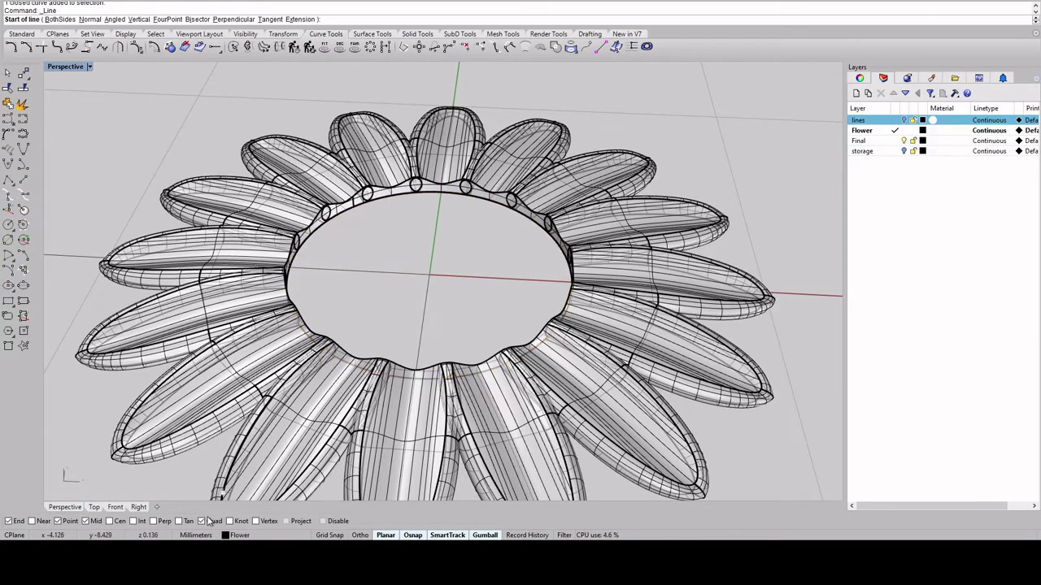
pyautogui.rightClick(208, 521)
pyautogui.moveTo(313, 317); pyautogui.dragTo(287, 318, button='right')
pyautogui.click(310, 219)
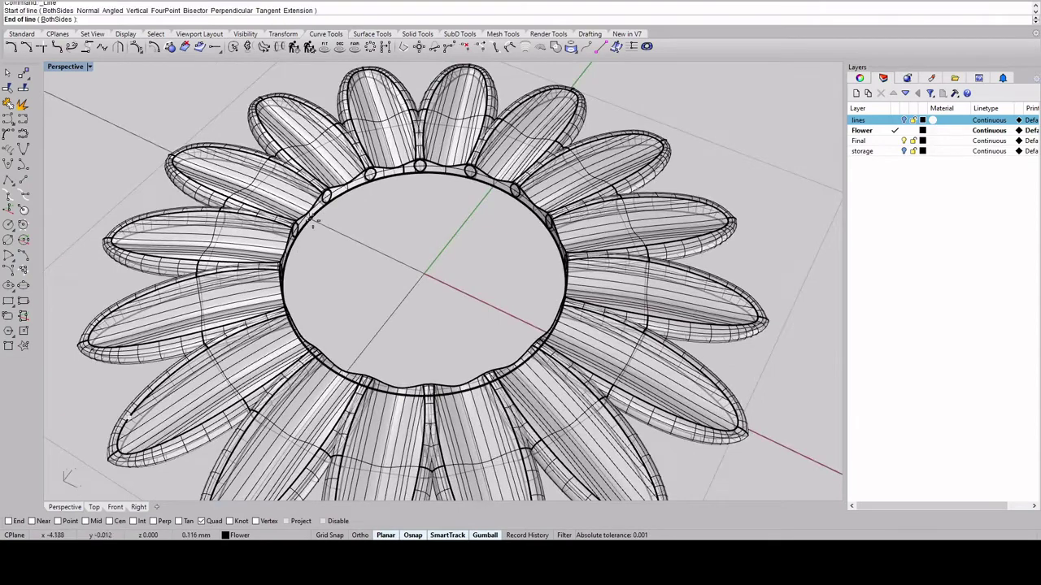
pyautogui.moveTo(311, 220); pyautogui.dragTo(360, 188, button='right')
pyautogui.press('Escape')
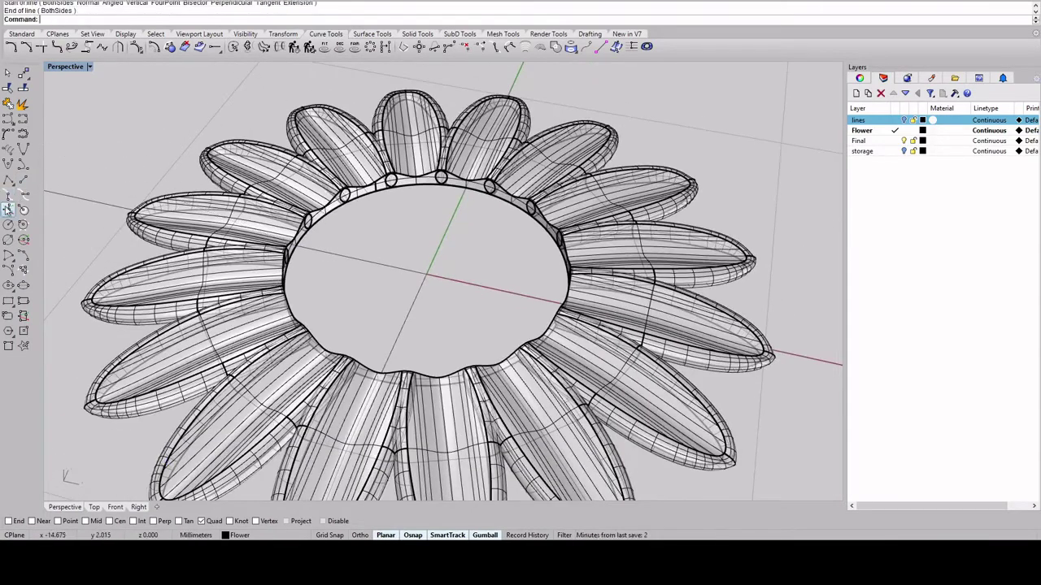
# - Draw a vertical line 1 mm tall, upward from the circle's quadrant point on the negative X side
pyautogui.click(7, 209)
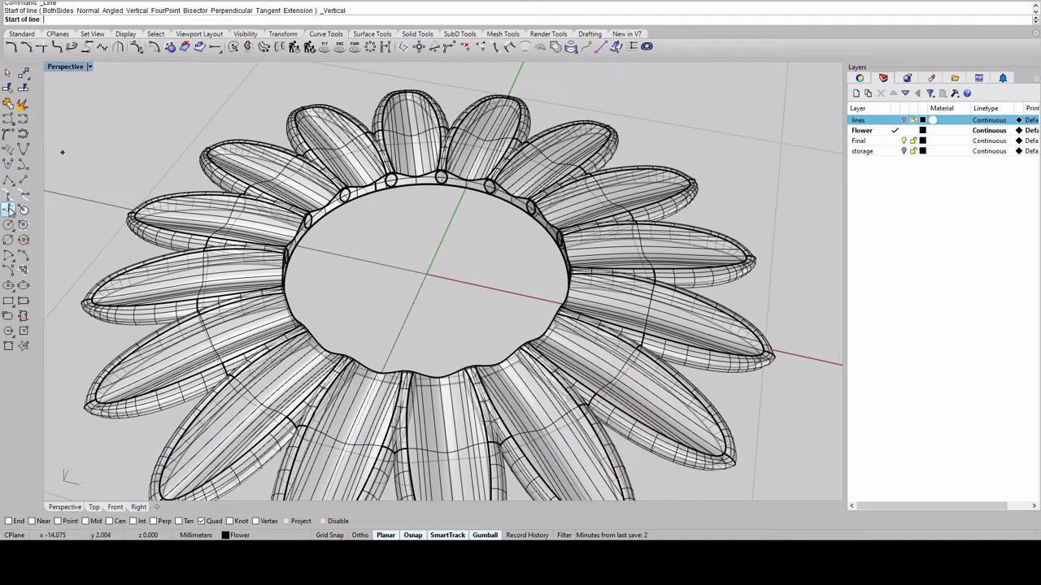
pyautogui.moveTo(304, 248); pyautogui.dragTo(285, 232, button='right')
pyautogui.click(291, 261)
pyautogui.write('1')
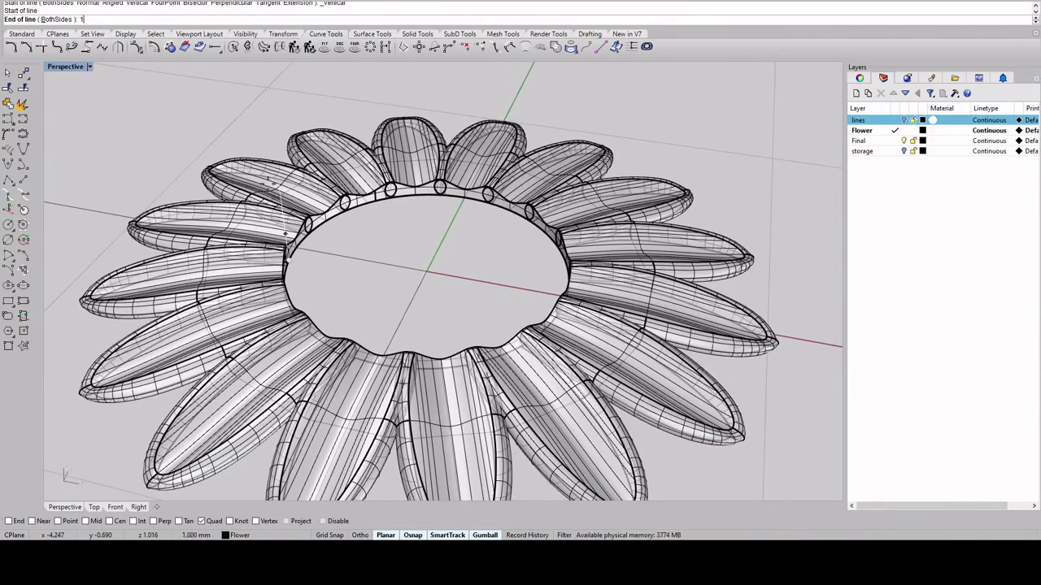
pyautogui.press('Return')
pyautogui.click(270, 183)
# - Mirror a copy of the vertical line through the origin (0) to the opposite side of the circle
pyautogui.click(287, 246)
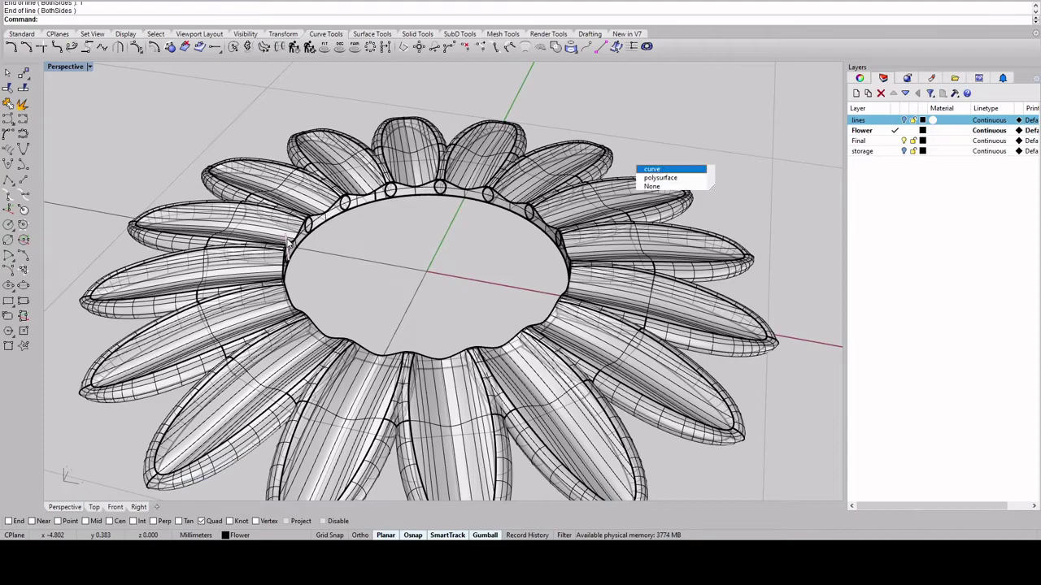
pyautogui.click(311, 231)
pyautogui.write('Mirror')
pyautogui.press('Return')
pyautogui.click(428, 270)
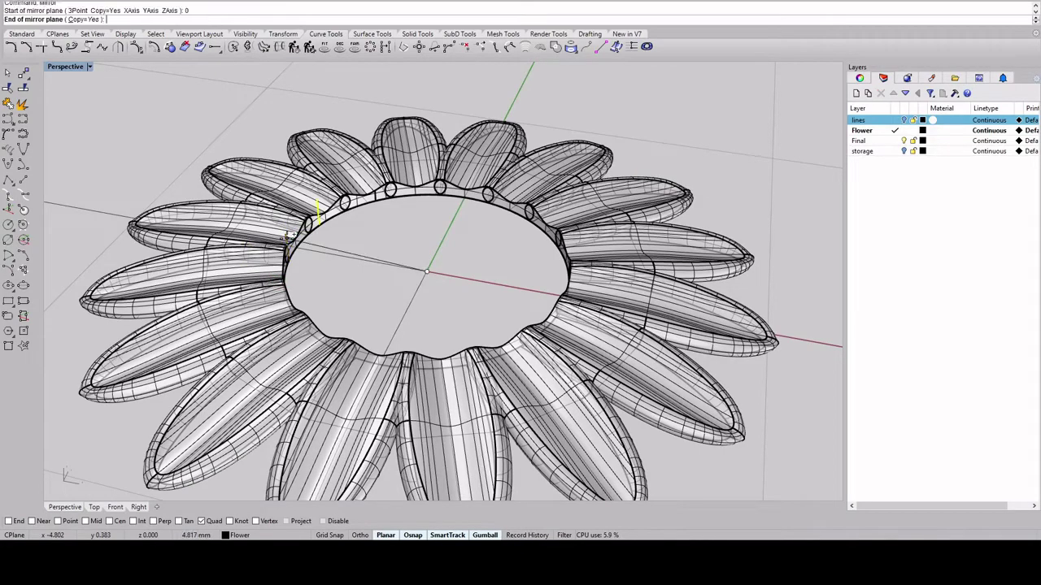
pyautogui.click(460, 241)
# - Draw a shallow upward arc joining the upper ends of the two vertical lines, shaping its bulge in the Front view
pyautogui.moveTo(461, 242); pyautogui.dragTo(471, 207, button='right')
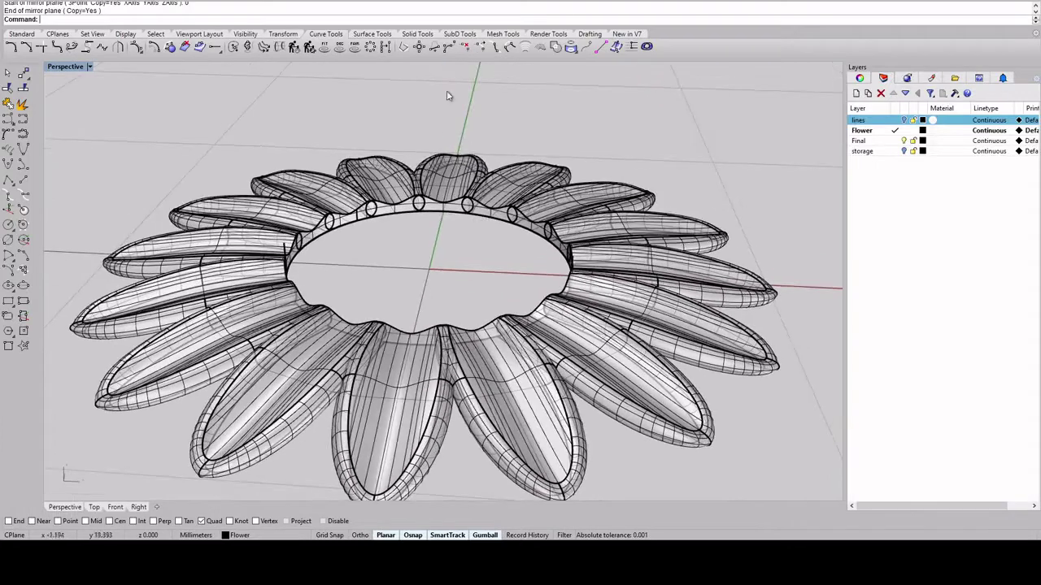
pyautogui.click(376, 34)
pyautogui.click(325, 34)
pyautogui.click(25, 256)
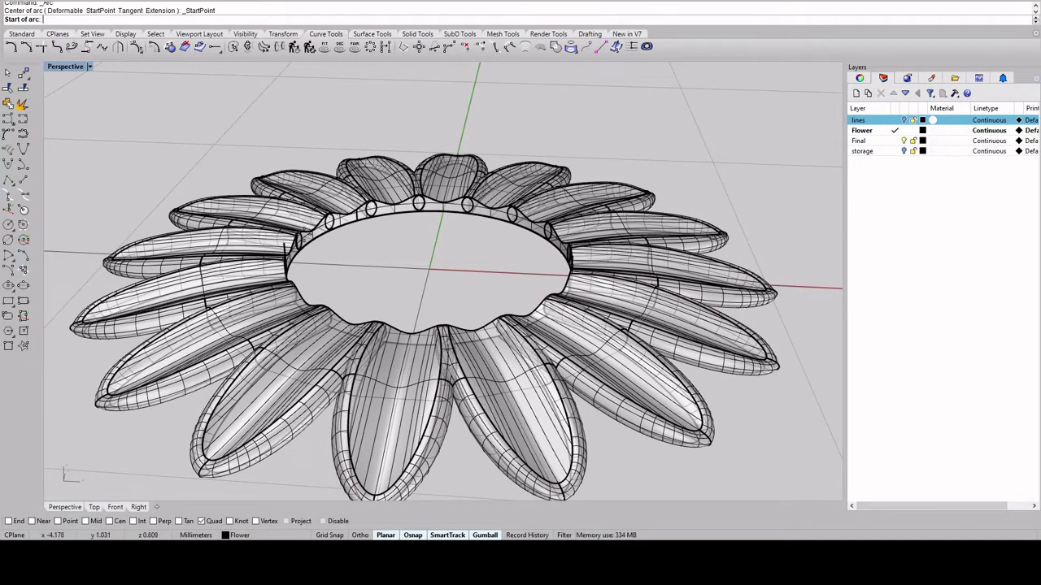
pyautogui.click(17, 521)
pyautogui.click(286, 243)
pyautogui.moveTo(554, 262); pyautogui.dragTo(656, 273, button='right')
pyautogui.click(578, 238)
pyautogui.doubleClick(69, 68)
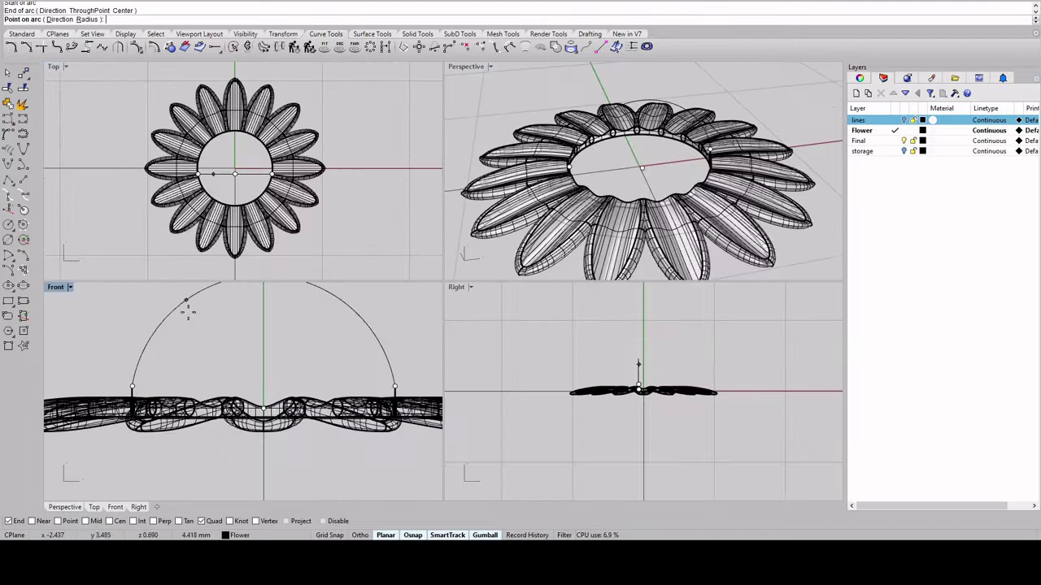
pyautogui.scroll(2, 195, 348)
pyautogui.moveTo(257, 338); pyautogui.dragTo(239, 332, button='right')
pyautogui.scroll(-2, 237, 331)
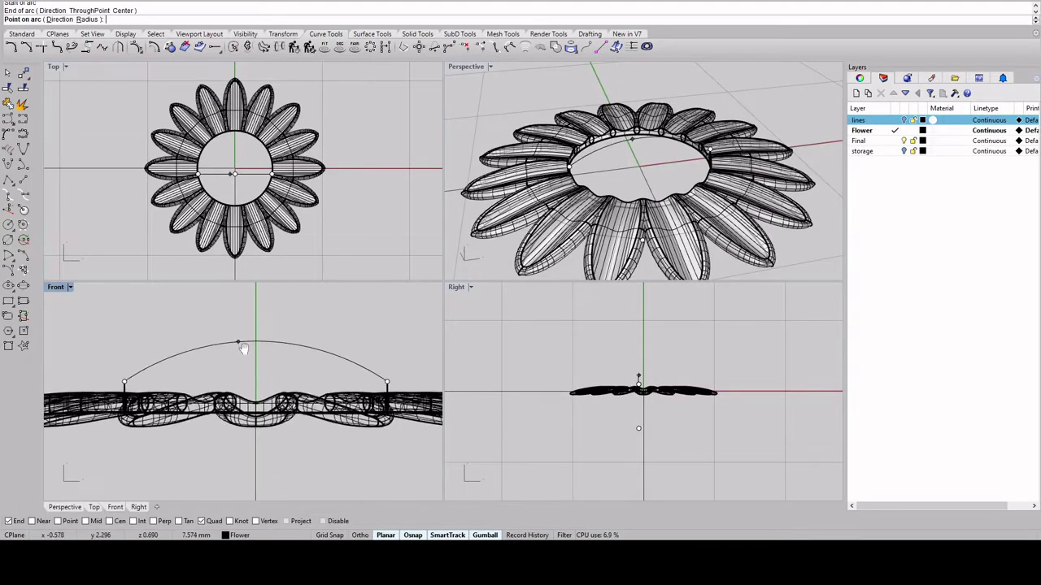
pyautogui.click(248, 372)
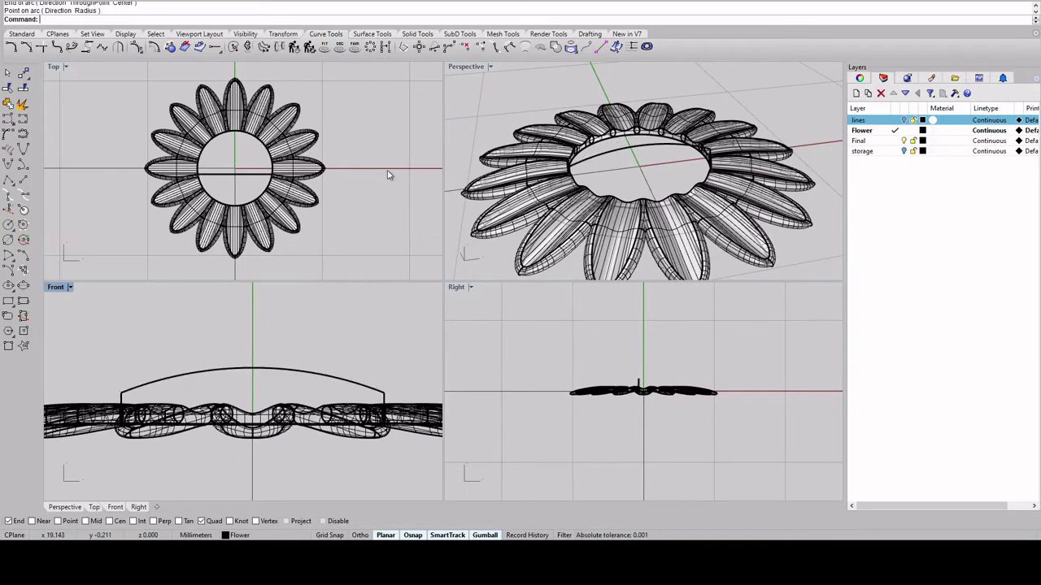
# - Fillet the corner between the arc and the vertical line on the negative X side with radius 1, joined and trimmed
pyautogui.doubleClick(463, 68)
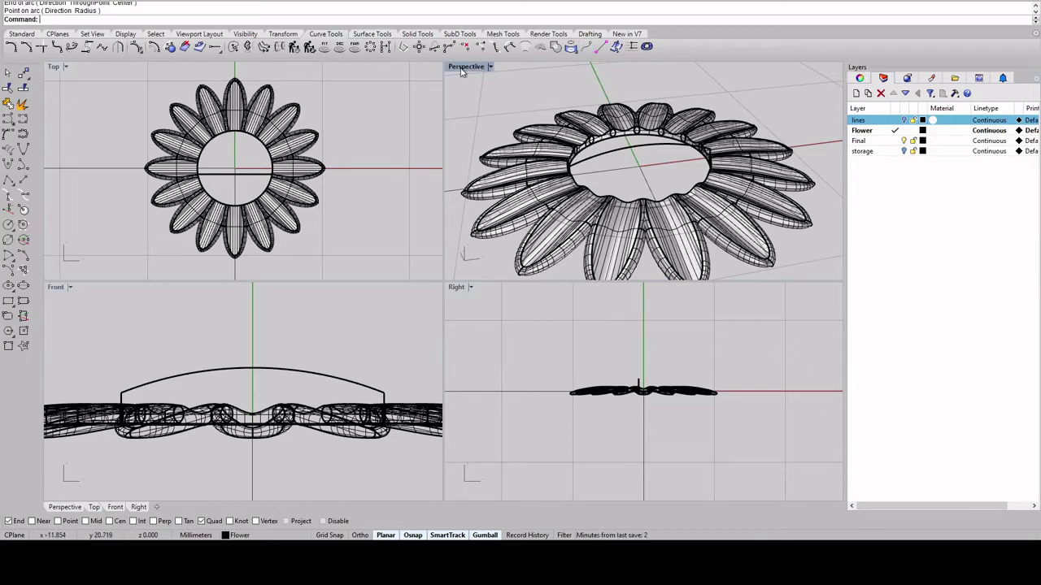
pyautogui.moveTo(478, 232); pyautogui.dragTo(446, 170, button='right')
pyautogui.scroll(2, 309, 260)
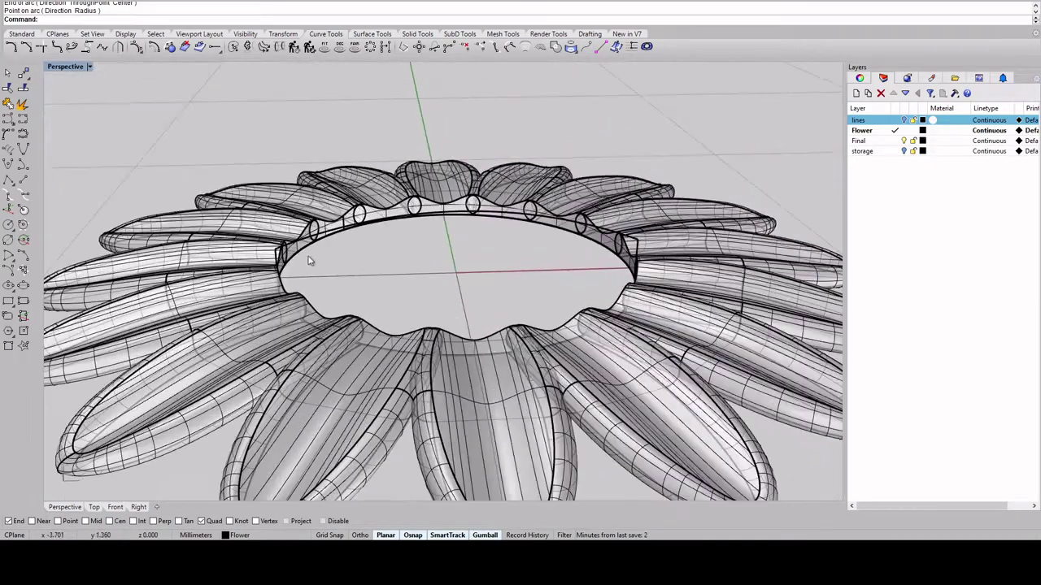
pyautogui.moveTo(309, 260); pyautogui.dragTo(351, 261, button='right')
pyautogui.press('Return')
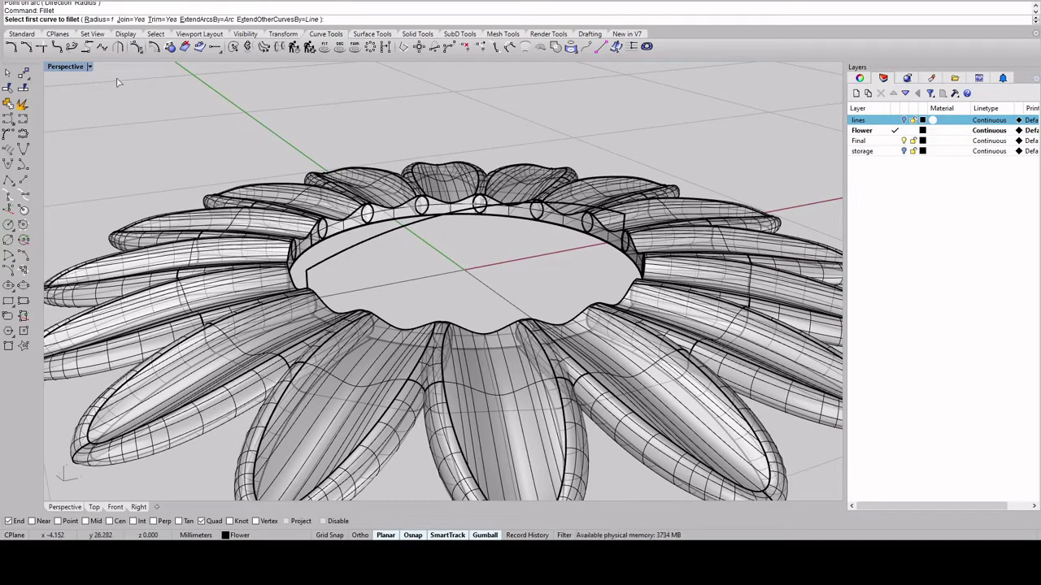
pyautogui.click(310, 280)
pyautogui.click(310, 280)
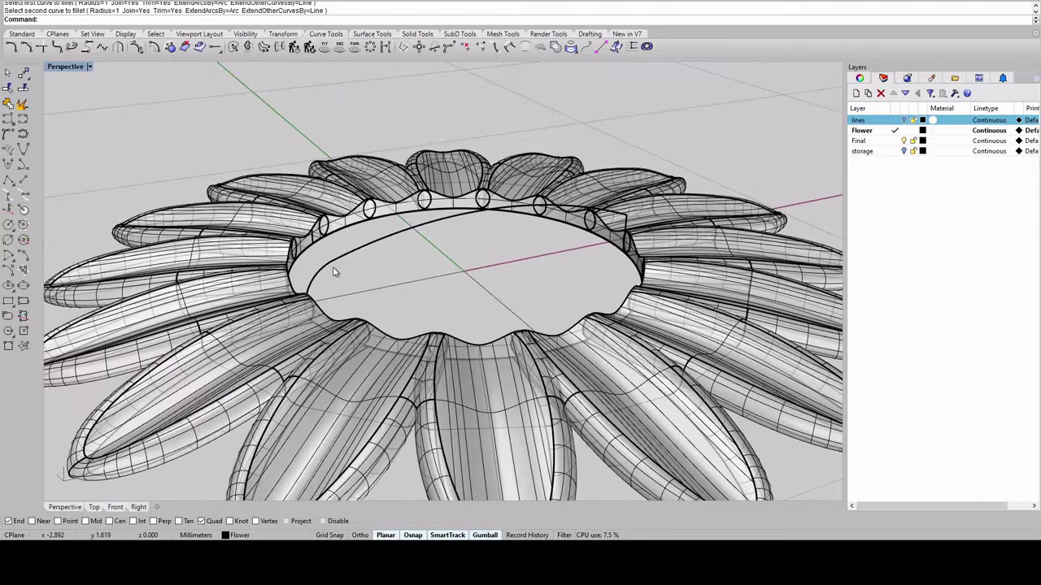
# - Fillet the corner between the arc and the vertical line on the positive X side with radius 1, joined and trimmed, and save the file
pyautogui.moveTo(351, 260); pyautogui.dragTo(311, 284, button='right')
pyautogui.press('Return')
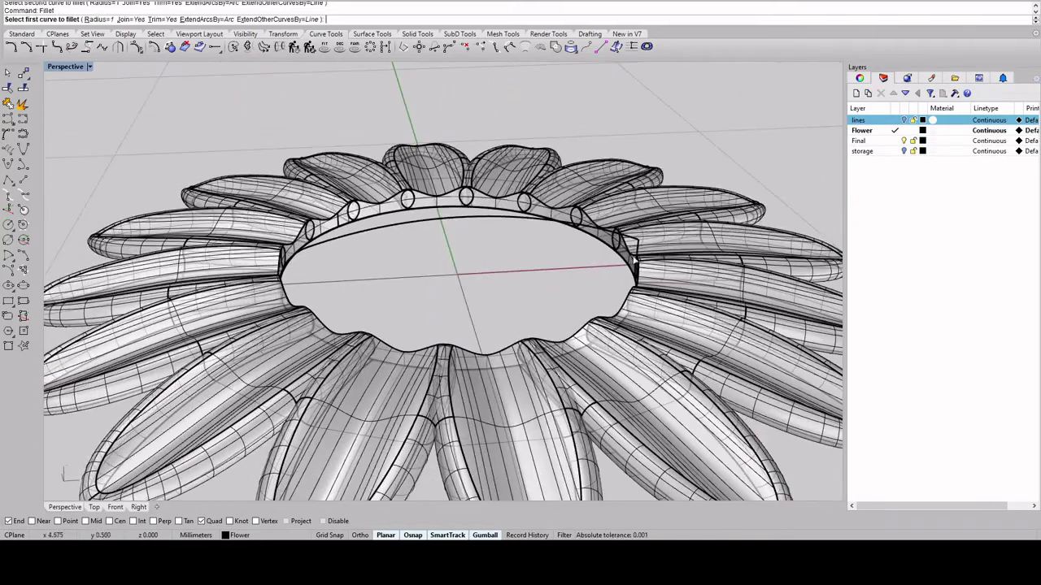
pyautogui.click(635, 255)
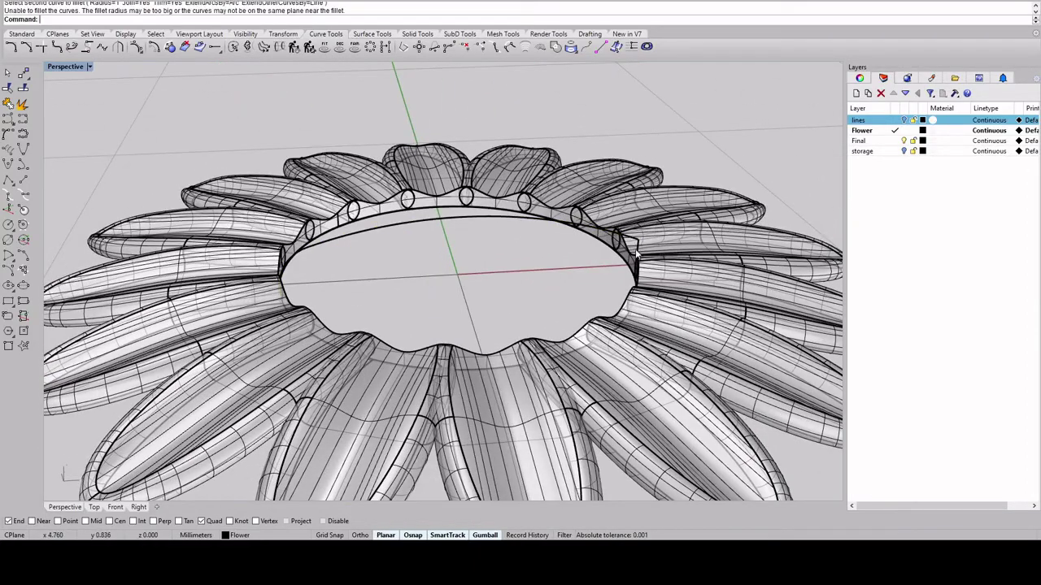
pyautogui.press('Return')
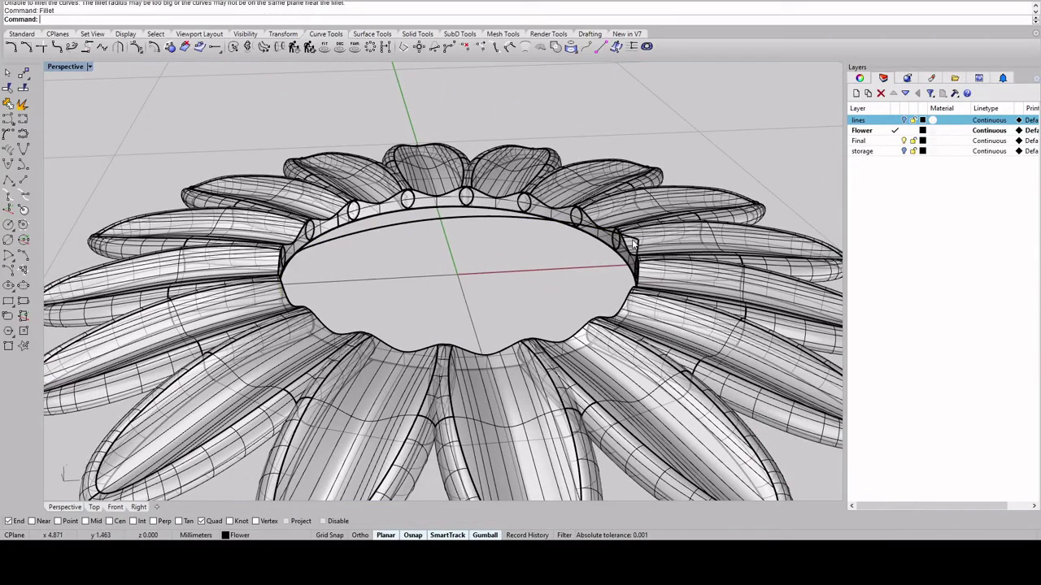
pyautogui.click(638, 255)
pyautogui.click(630, 239)
pyautogui.moveTo(628, 241); pyautogui.dragTo(394, 241, button='right')
pyautogui.hotkey('ctrl', 's')
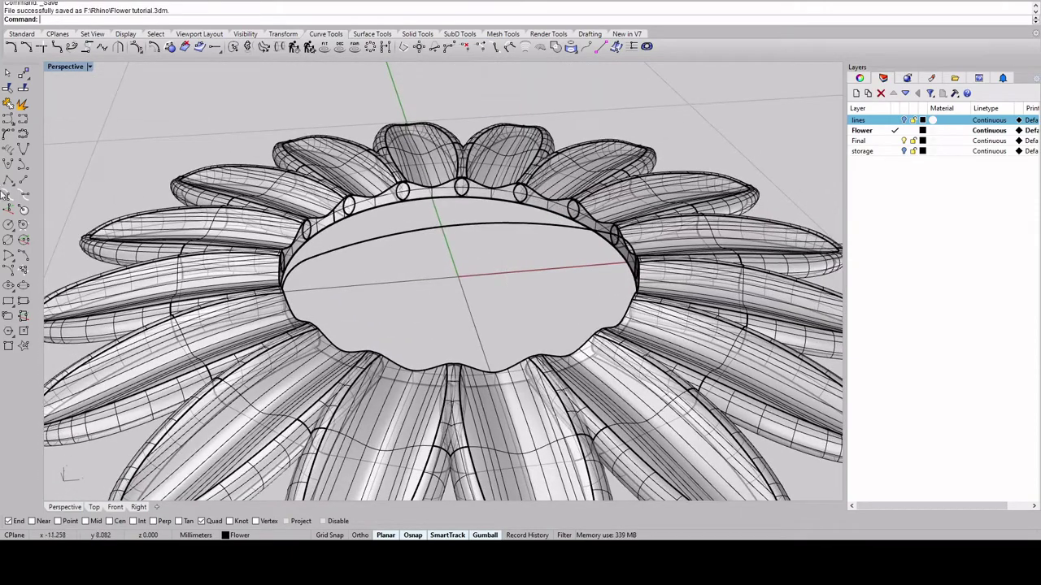
pyautogui.click(13, 209)
pyautogui.write('0')
pyautogui.press('Return')
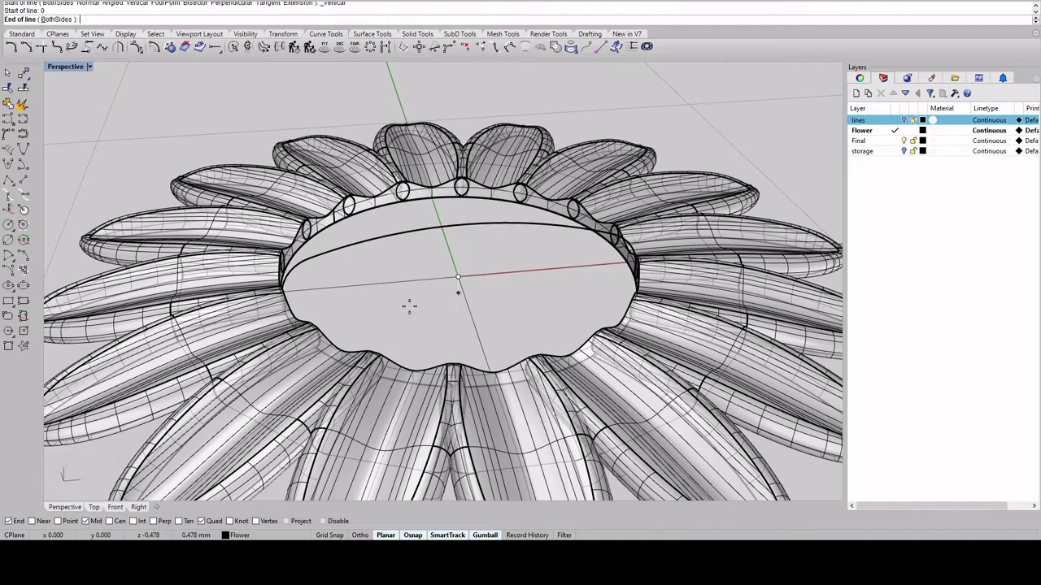
pyautogui.rightClick(91, 521)
pyautogui.click(287, 523)
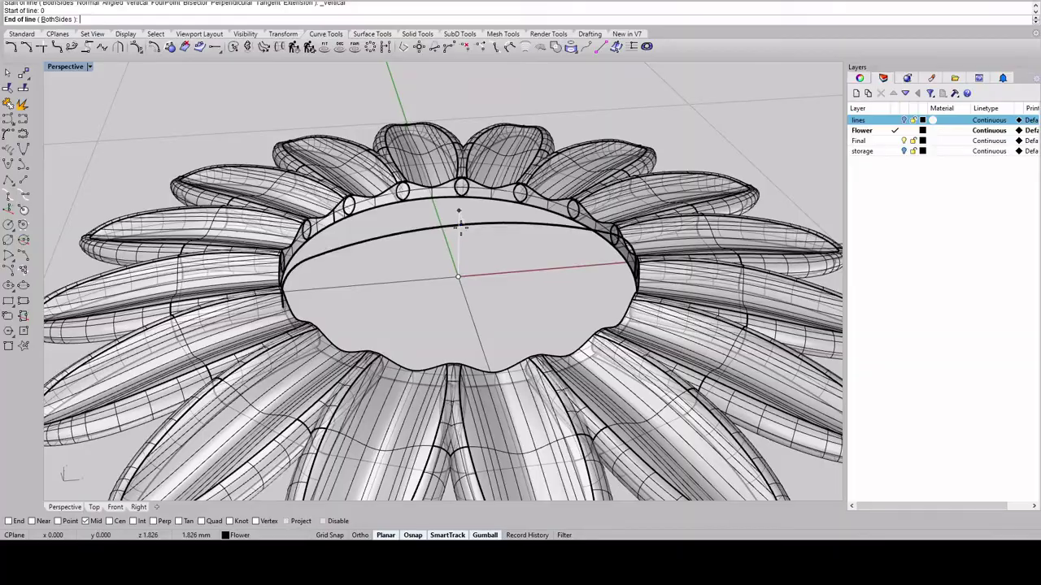
pyautogui.moveTo(461, 228); pyautogui.dragTo(447, 246, button='right')
pyautogui.press('Escape')
# - Delete the filleted arc profile and draw a new 1 mm vertical line upward from the circle's quadrant point on the negative X side
pyautogui.click(489, 247)
pyautogui.press('Delete')
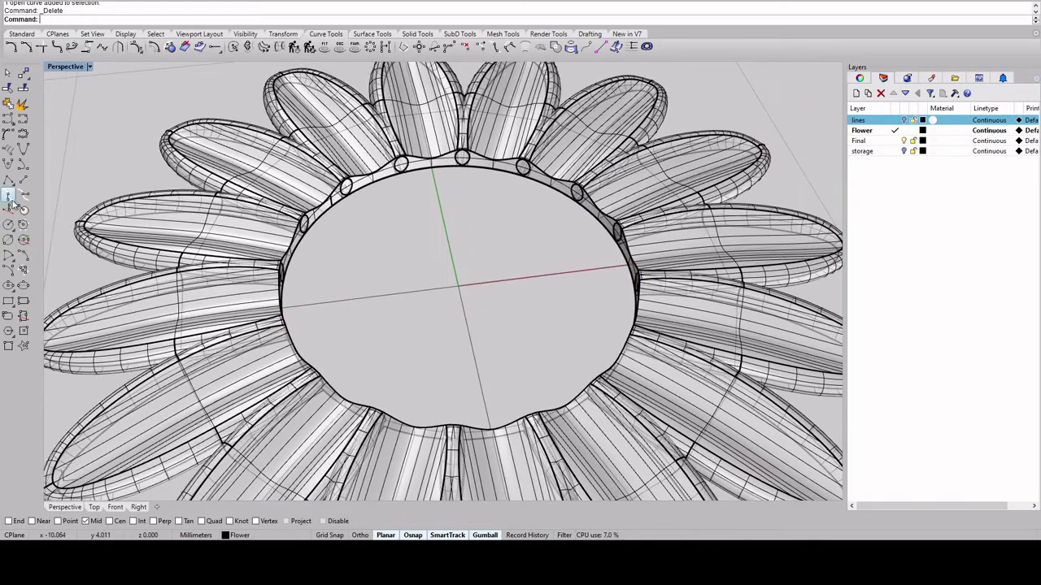
pyautogui.click(8, 208)
pyautogui.moveTo(301, 278); pyautogui.dragTo(282, 278, button='right')
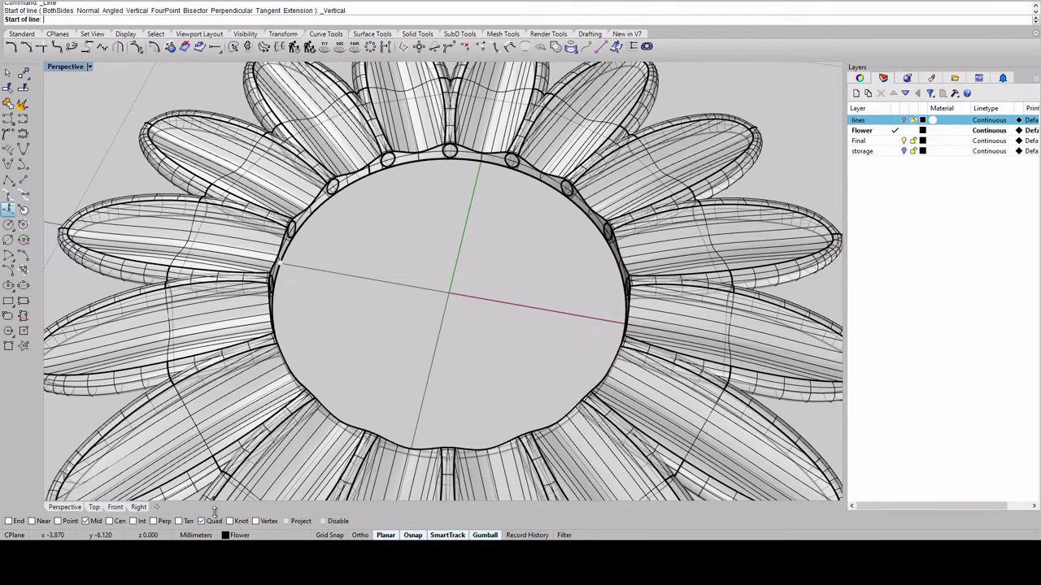
pyautogui.click(281, 263)
pyautogui.press('Escape')
pyautogui.moveTo(294, 253); pyautogui.dragTo(327, 153, button='right')
pyautogui.rightClick(264, 242)
pyautogui.click(299, 229)
pyautogui.write('1')
pyautogui.press('Return')
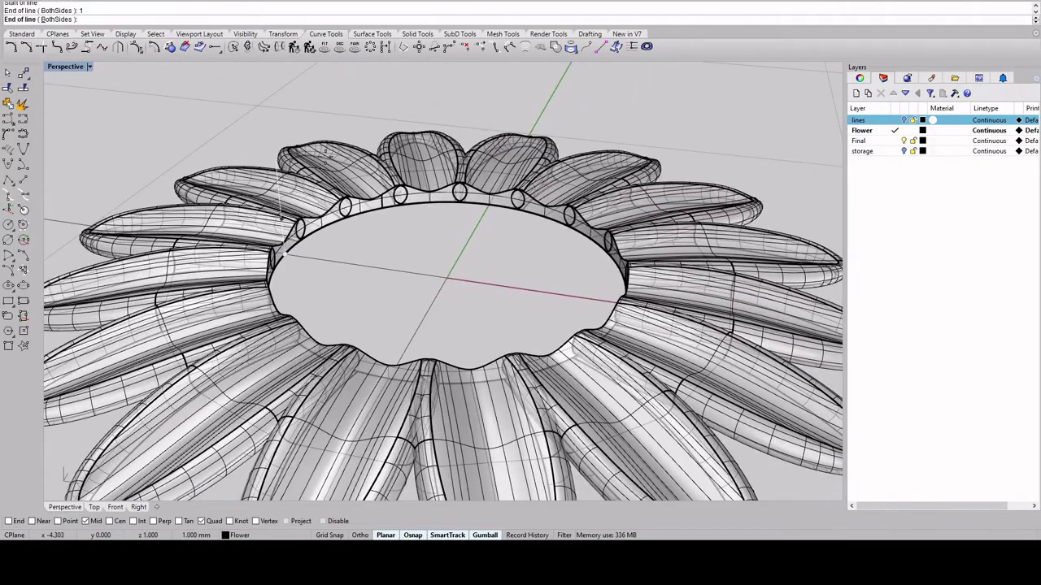
pyautogui.click(328, 153)
# - Mirror a copy of the new vertical line across the Y axis through the origin (0)
pyautogui.click(284, 227)
pyautogui.click(319, 261)
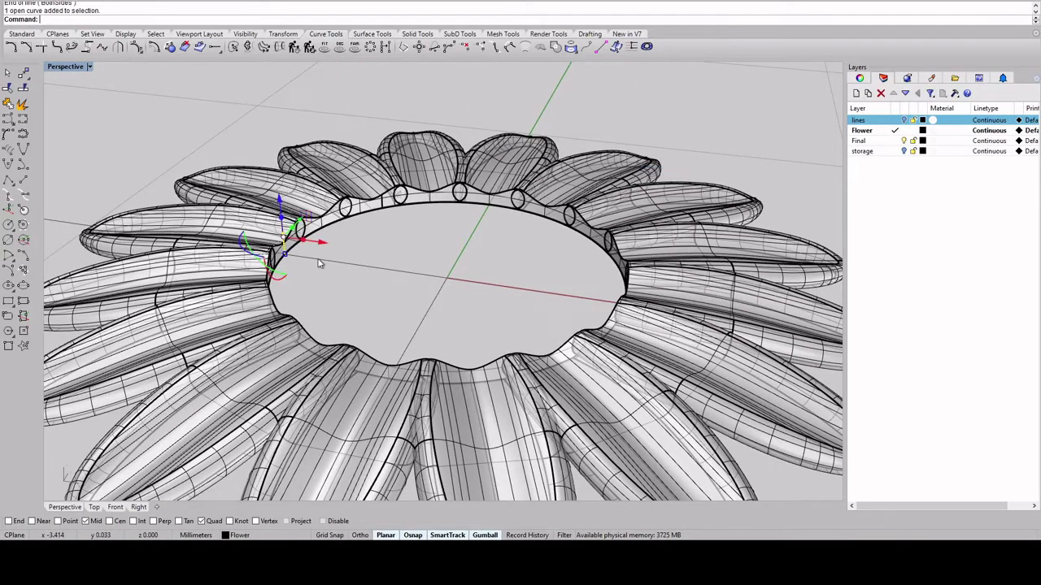
pyautogui.write('mirror')
pyautogui.press('Return')
pyautogui.write('0')
pyautogui.press('Return')
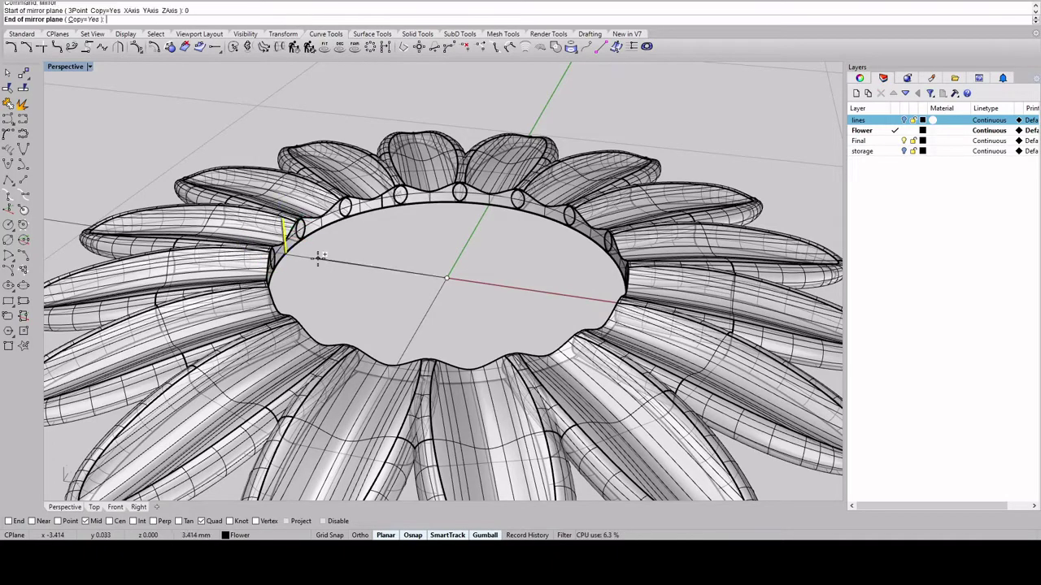
pyautogui.click(486, 222)
pyautogui.moveTo(486, 222)
pyautogui.mouseDown(button='right')
pyautogui.moveTo(527, 259)
pyautogui.moveTo(494, 269)
pyautogui.moveTo(507, 258)
pyautogui.moveTo(495, 241)
pyautogui.mouseUp(button='right')
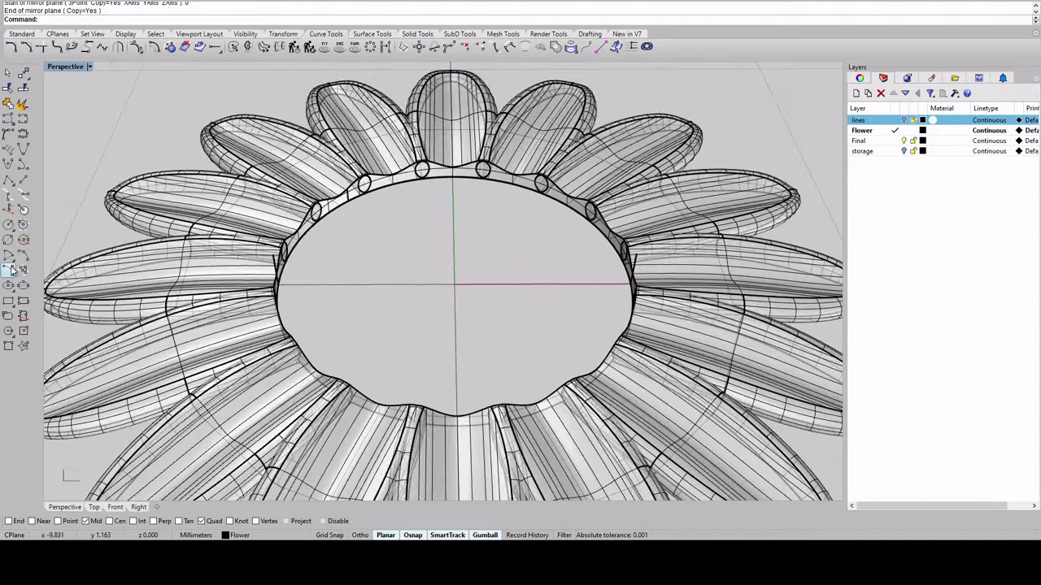
# - Draw an arc between the upper ends of the two vertical lines, setting a pronounced upward bulge in the Front view
pyautogui.click(22, 255)
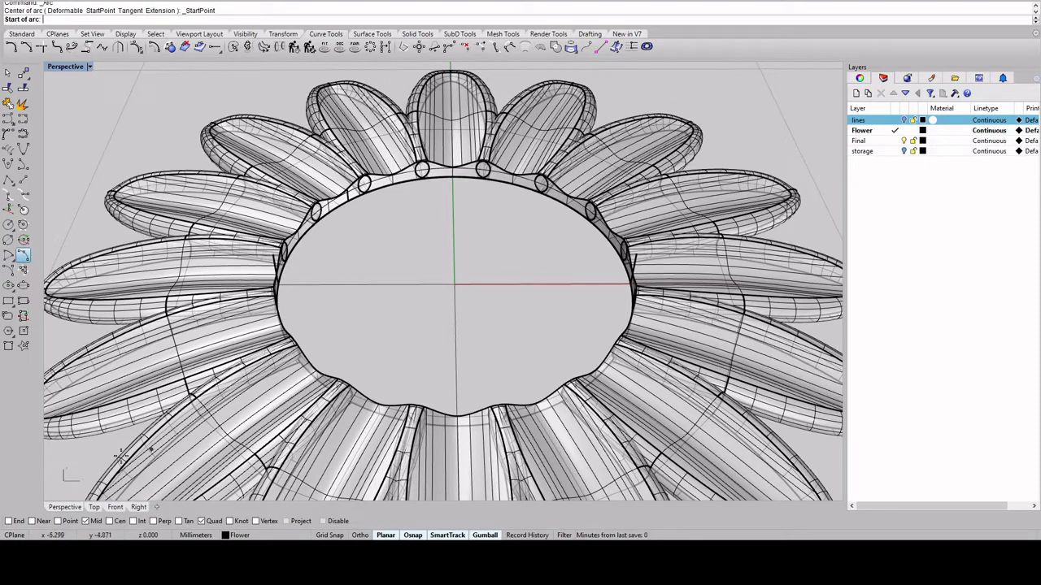
pyautogui.click(275, 255)
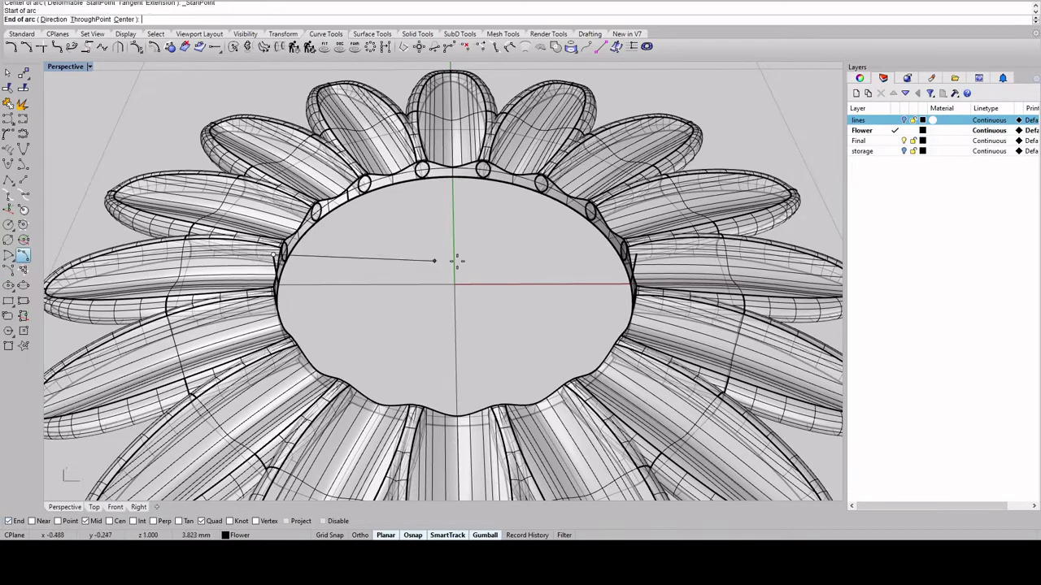
pyautogui.click(628, 255)
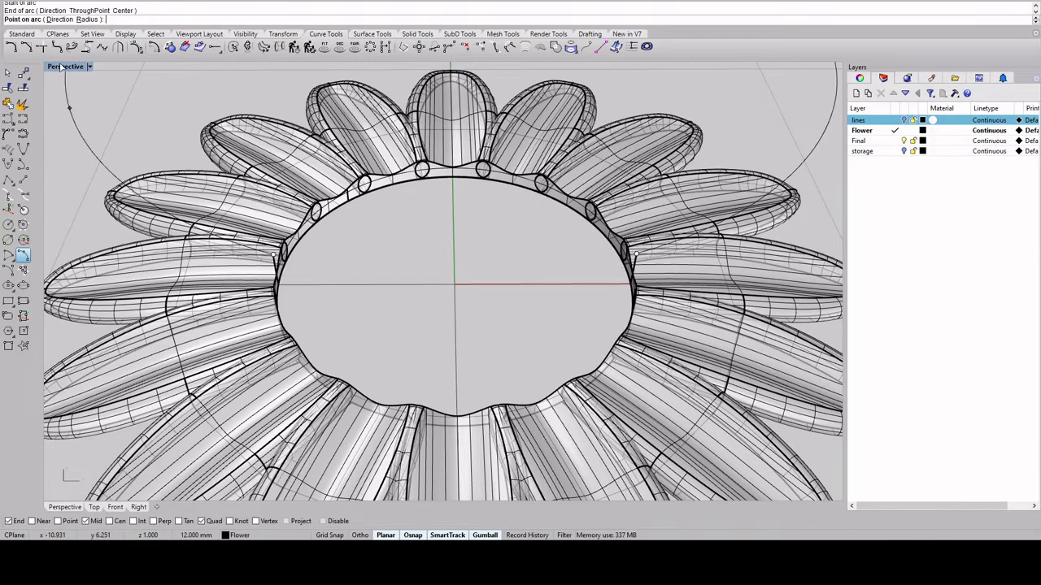
pyautogui.doubleClick(61, 67)
pyautogui.click(240, 357)
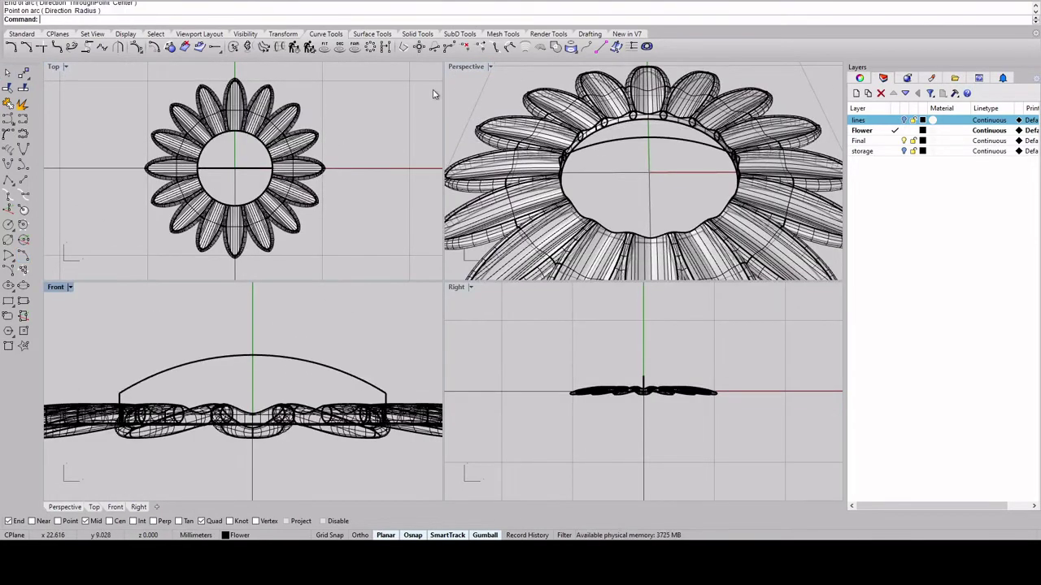
# - Fillet both corners between the arc and the vertical lines with radius 1, joining and trimming the curves into one profile
pyautogui.scroll(2, 175, 392)
pyautogui.write('fillet')
pyautogui.press('Return')
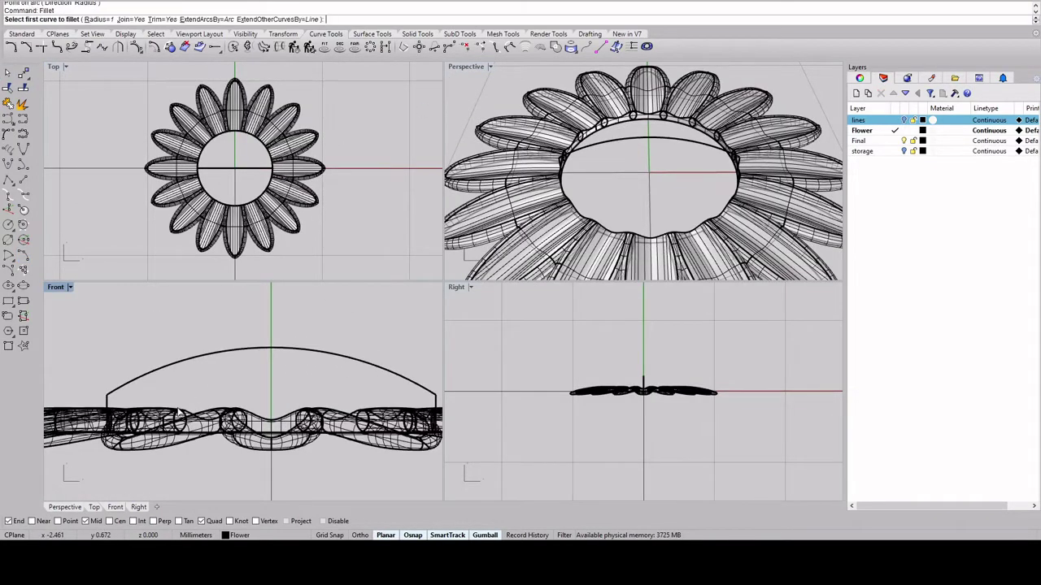
pyautogui.click(130, 387)
pyautogui.click(111, 399)
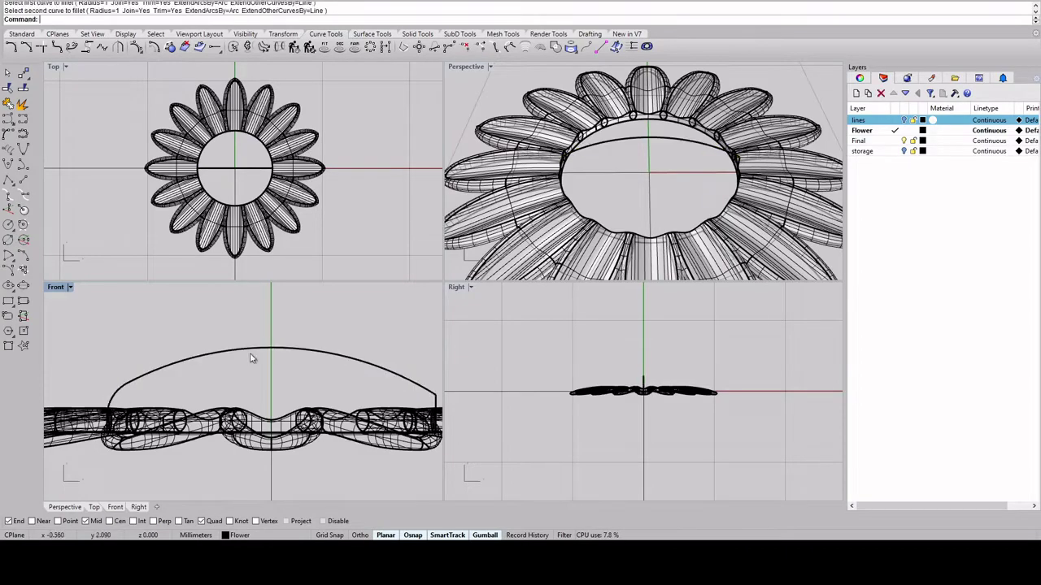
pyautogui.moveTo(366, 380); pyautogui.dragTo(289, 381, button='right')
pyautogui.rightClick(291, 382)
pyautogui.click(342, 387)
pyautogui.click(358, 404)
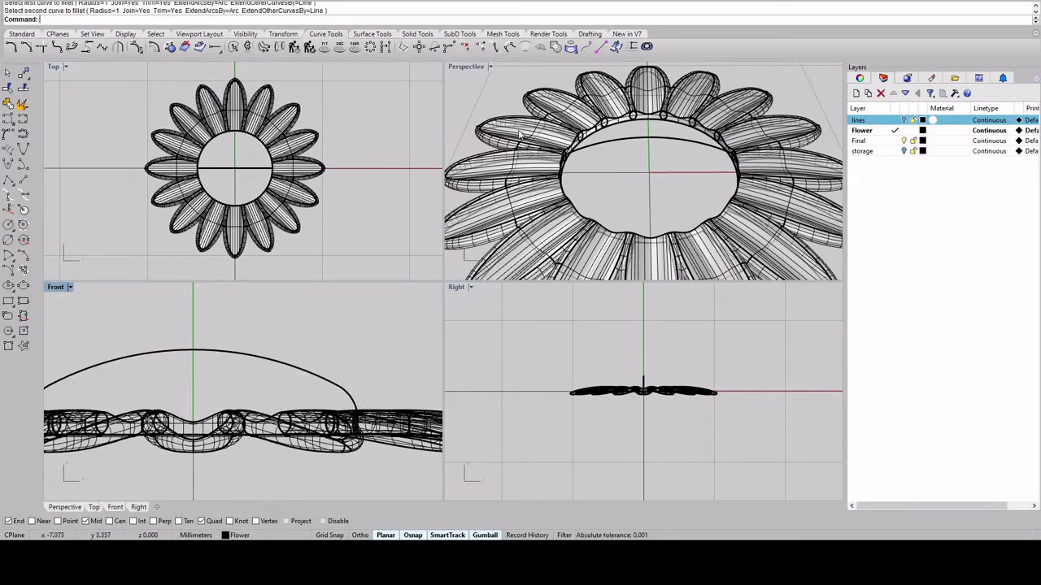
# - Draw a vertical line from the origin (0) up to the arc's midpoint in the Perspective view and save the file
pyautogui.doubleClick(479, 69)
pyautogui.moveTo(480, 183); pyautogui.dragTo(577, 169, button='right')
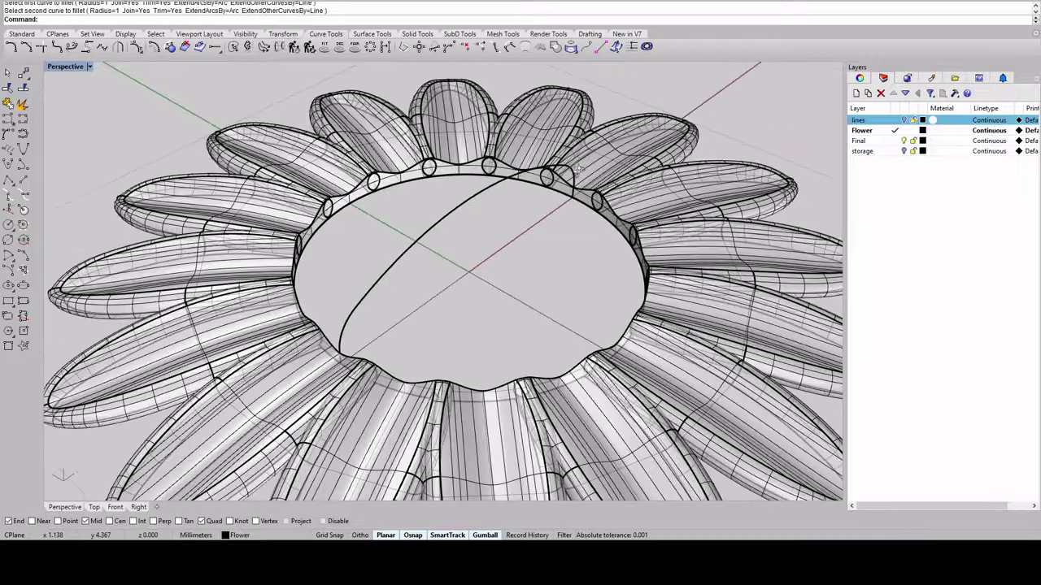
pyautogui.press('Down')
pyautogui.click(502, 199)
pyautogui.click(396, 206)
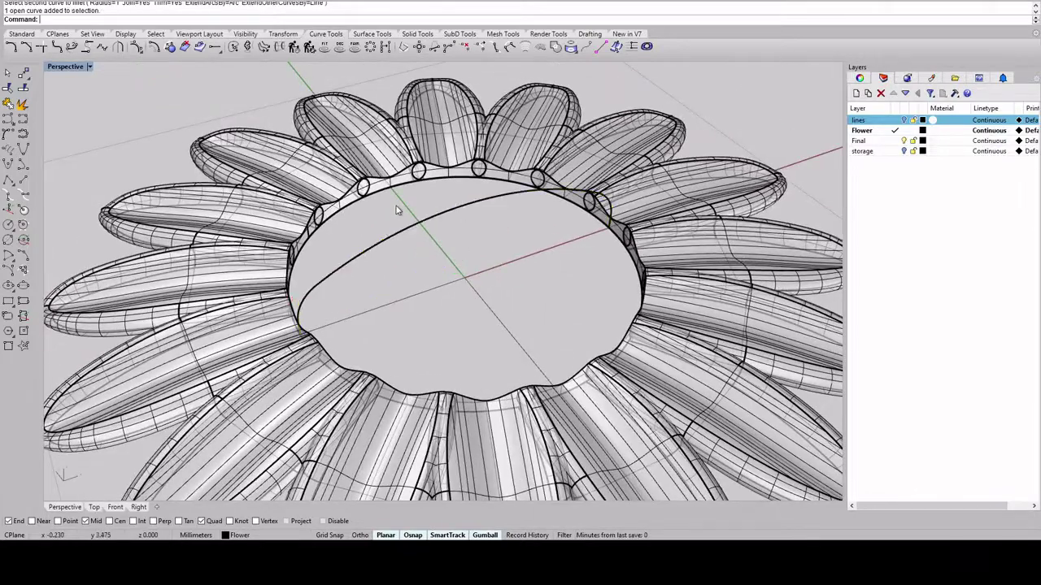
pyautogui.click(23, 210)
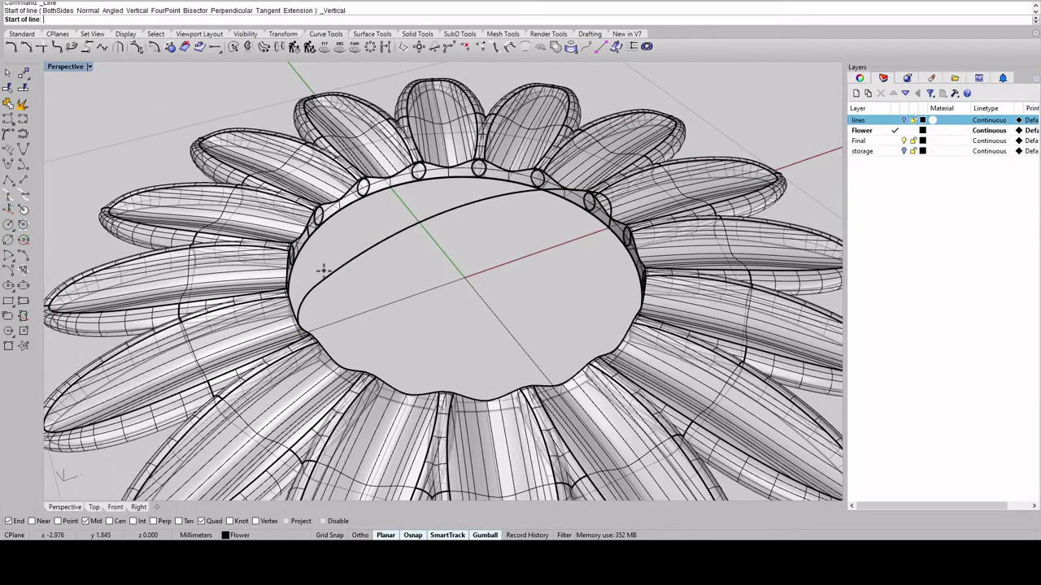
pyautogui.write('0')
pyautogui.press('Return')
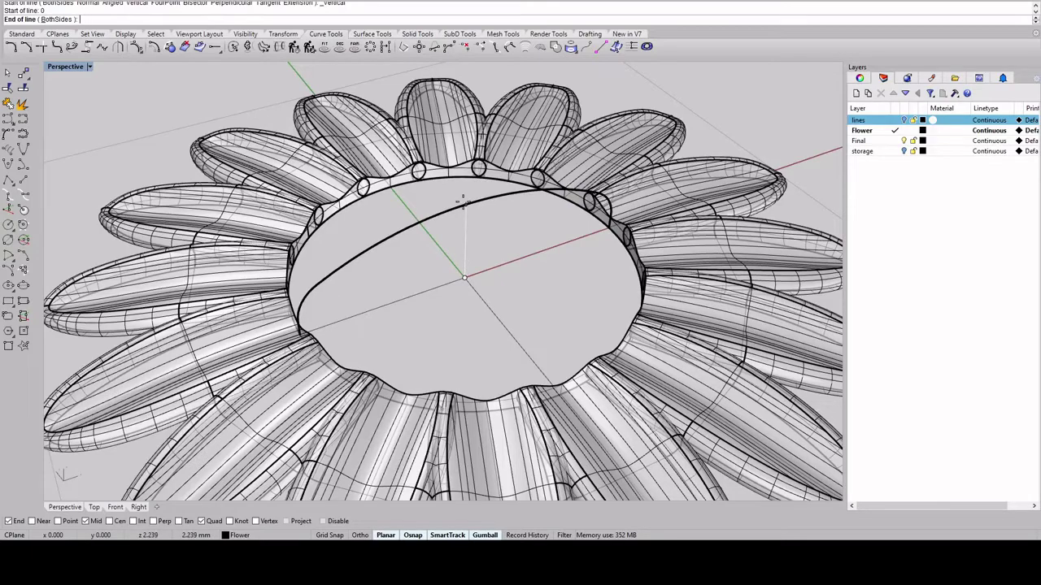
pyautogui.click(465, 195)
pyautogui.moveTo(512, 251); pyautogui.dragTo(502, 205, button='right')
pyautogui.hotkey('ctrl', 's')
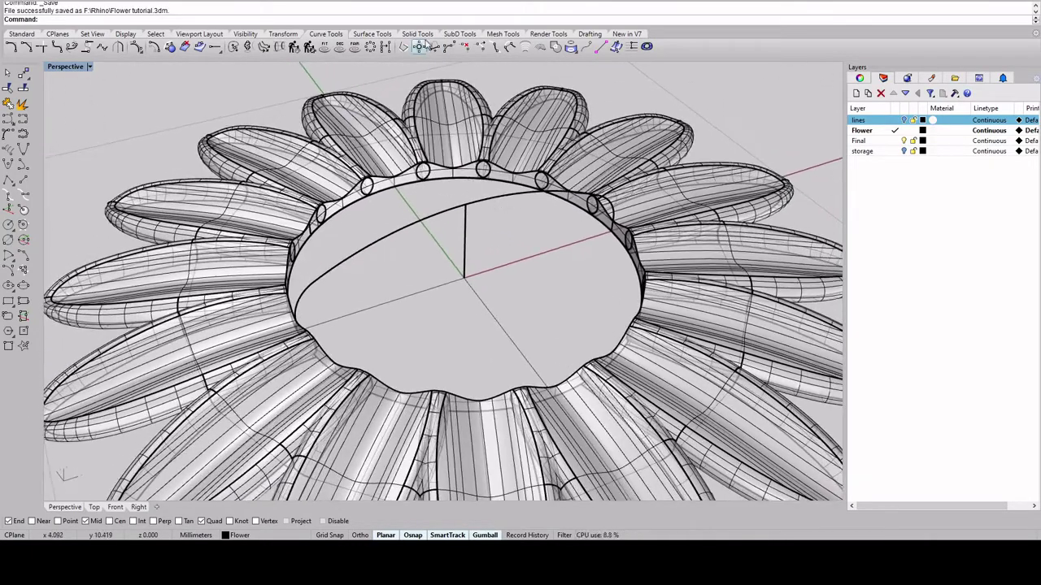
# - Revolve the filleted arc profile a full circle around the central vertical line to form the dome surface, and save the file
pyautogui.click(374, 35)
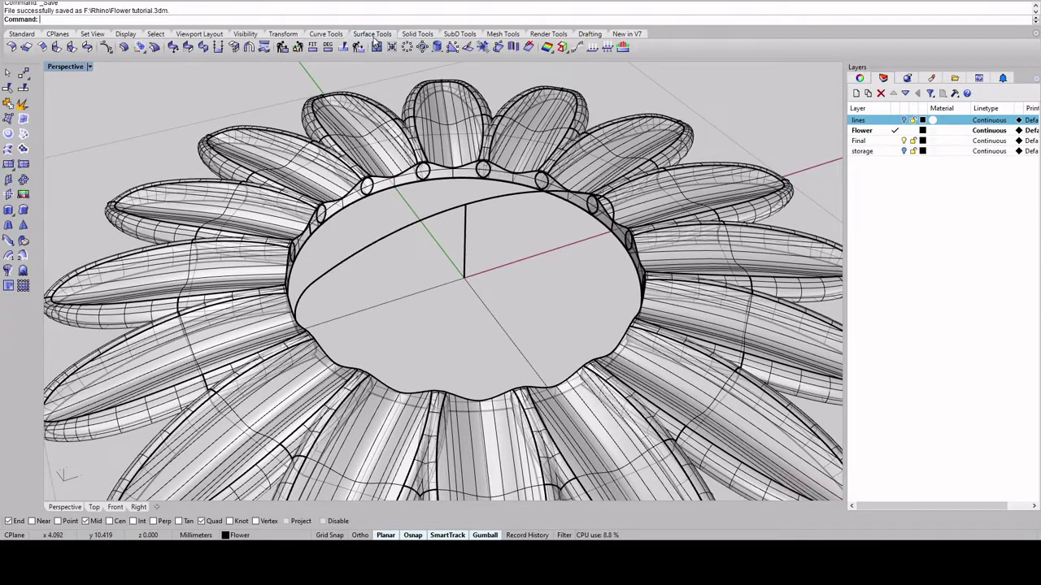
pyautogui.click(9, 272)
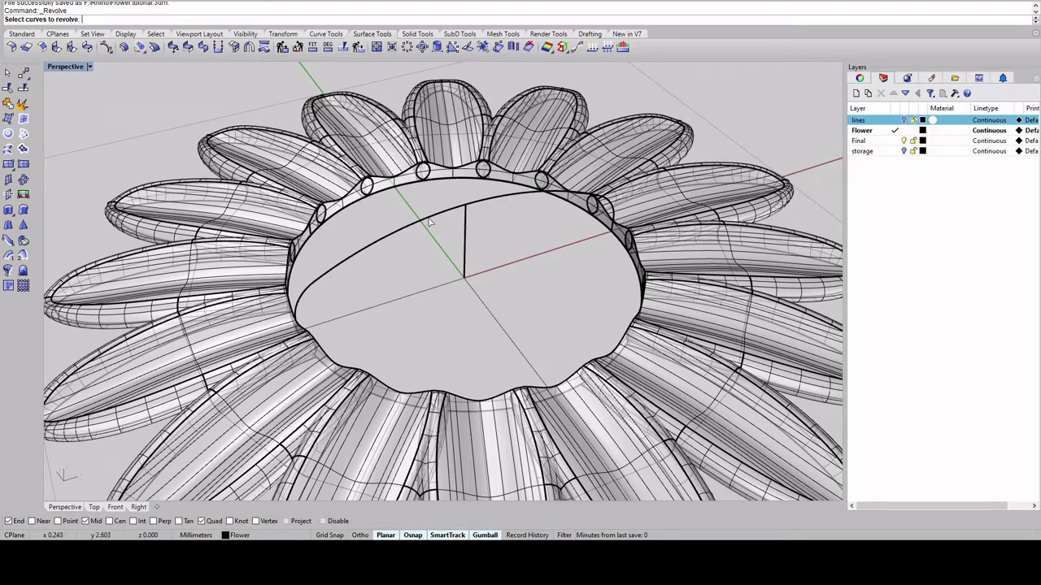
pyautogui.click(430, 221)
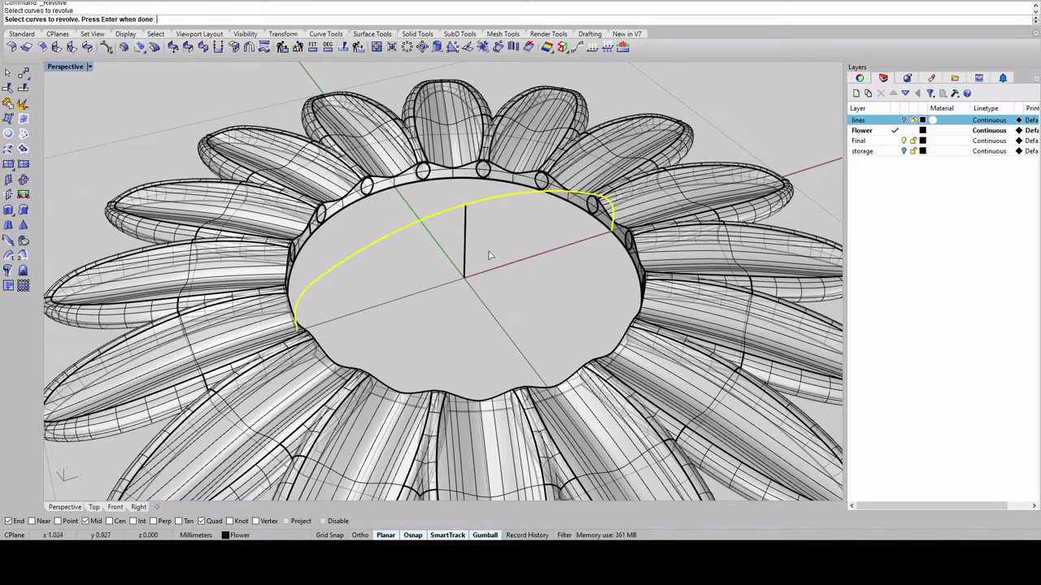
pyautogui.press('Return')
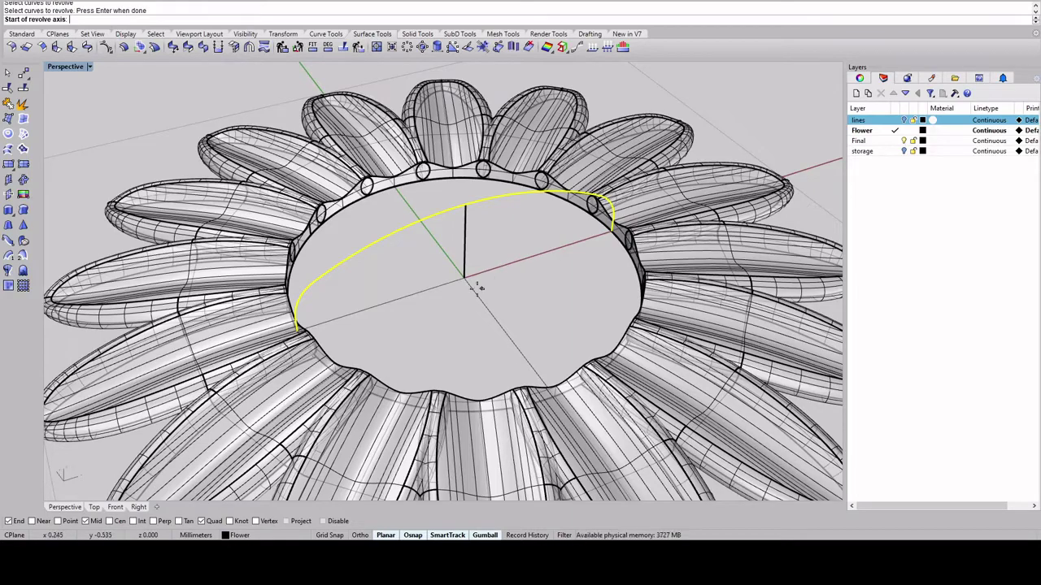
pyautogui.click(464, 278)
pyautogui.click(466, 206)
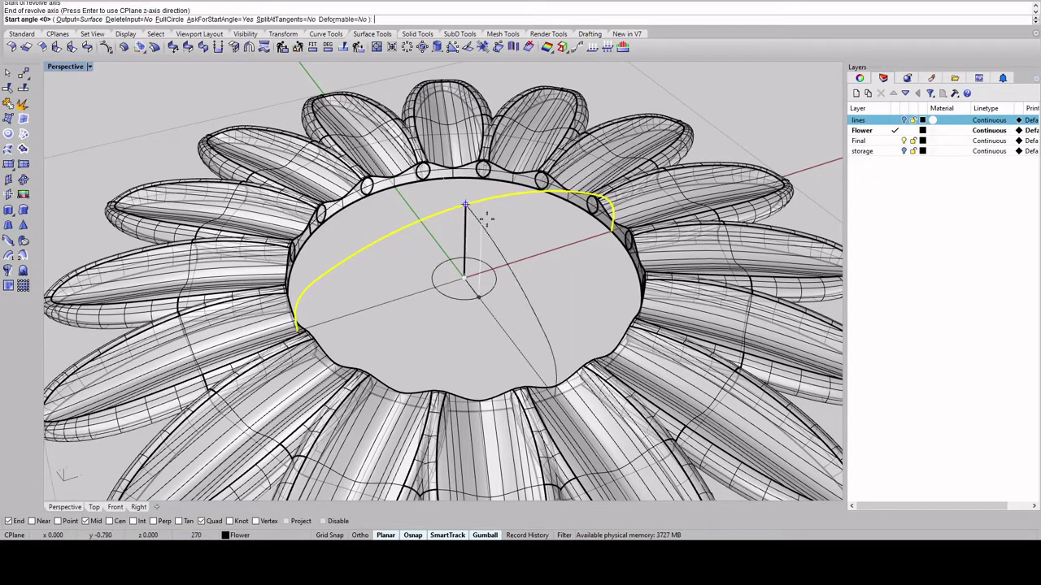
pyautogui.click(166, 19)
pyautogui.moveTo(556, 213); pyautogui.dragTo(501, 278, button='right')
pyautogui.hotkey('ctrl', 's')
# - Cap the open base of the revolved dome to make it a closed solid
pyautogui.click(501, 278)
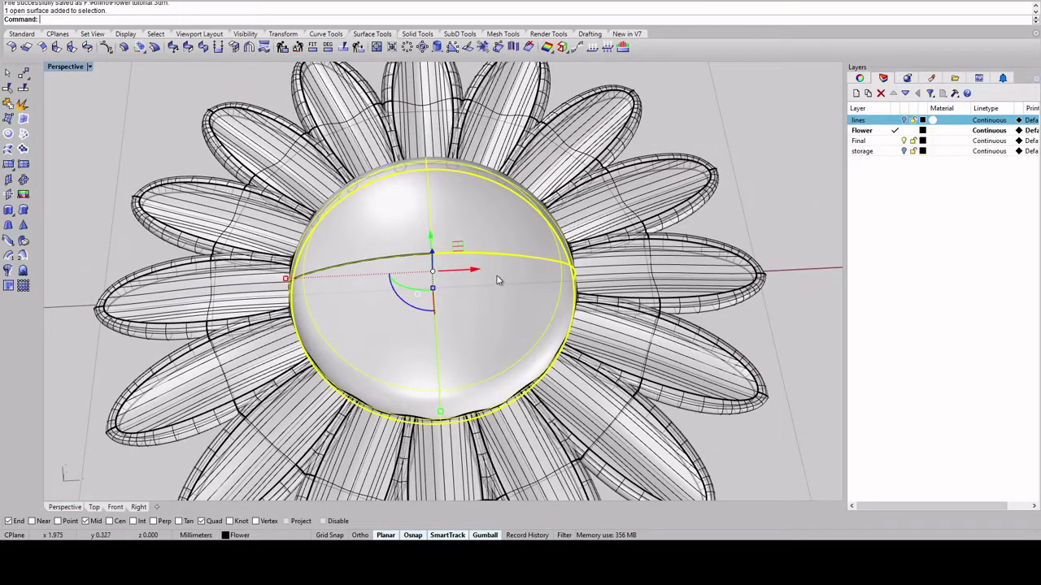
pyautogui.moveTo(497, 279); pyautogui.dragTo(82, 11, button='right')
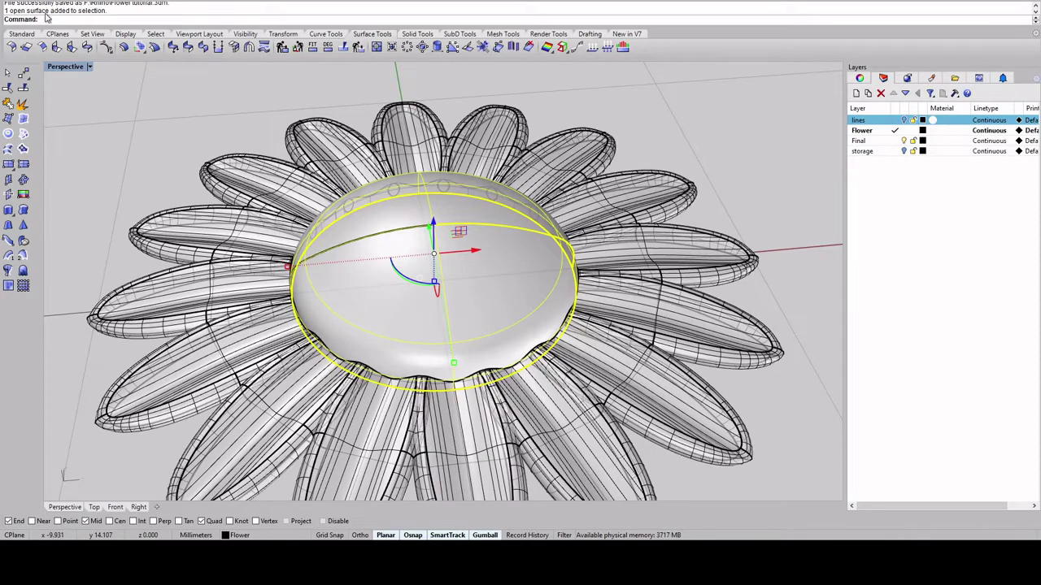
pyautogui.write('Cap')
pyautogui.press('Return')
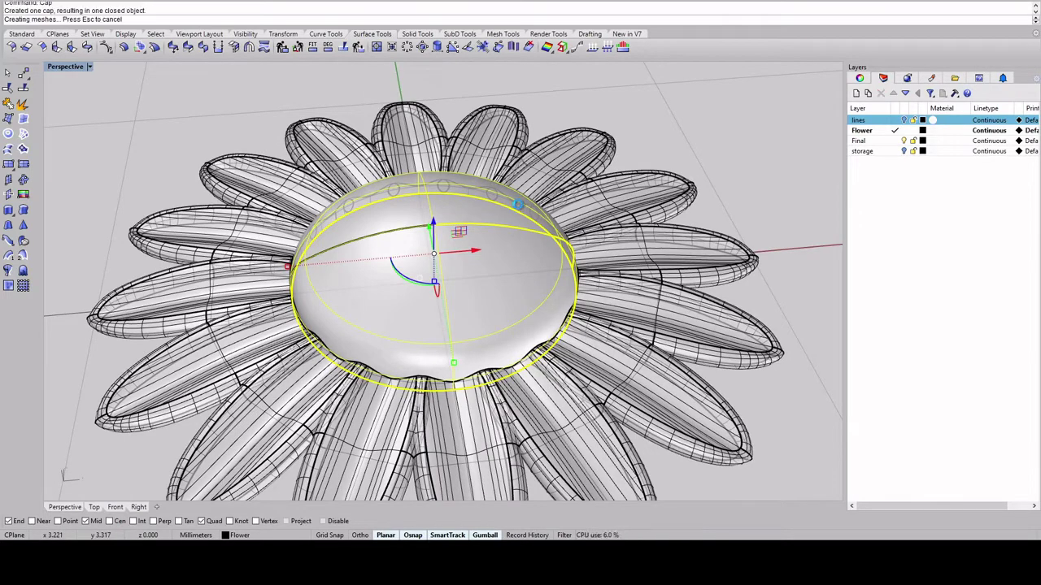
pyautogui.click(657, 139)
pyautogui.click(454, 276)
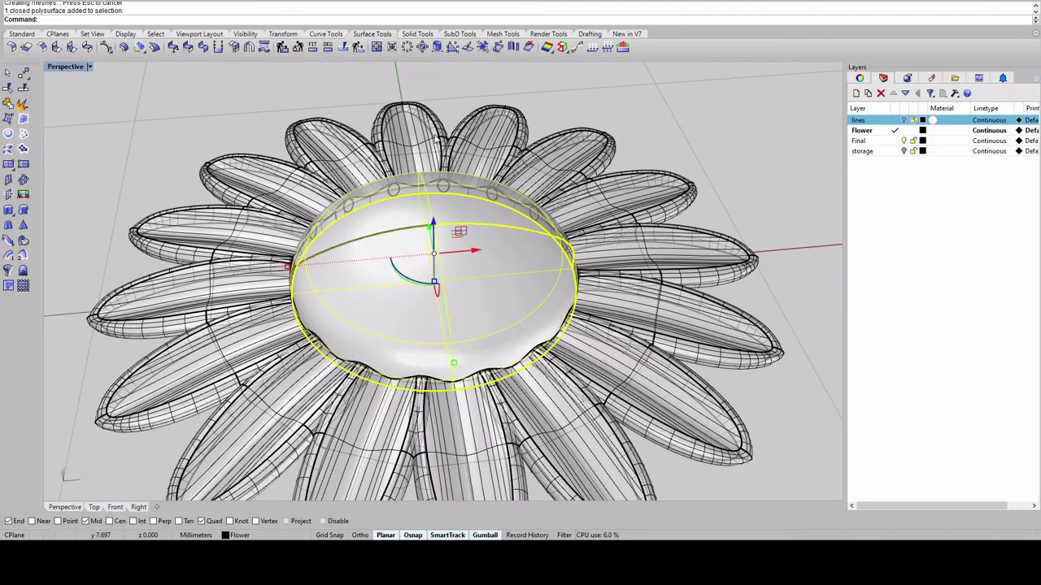
pyautogui.click(744, 148)
pyautogui.moveTo(732, 151); pyautogui.dragTo(449, 260, button='right')
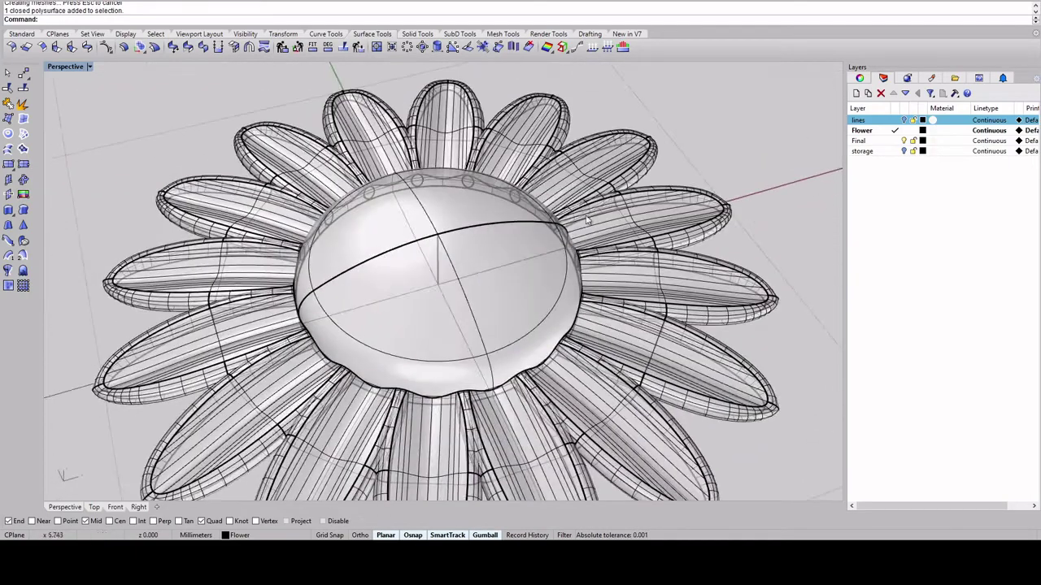
# - Move the dome's vertical axis line and profile curve to the hidden lines layer, keep Flower as the current layer, and save the file
pyautogui.click(443, 259)
pyautogui.click(375, 259)
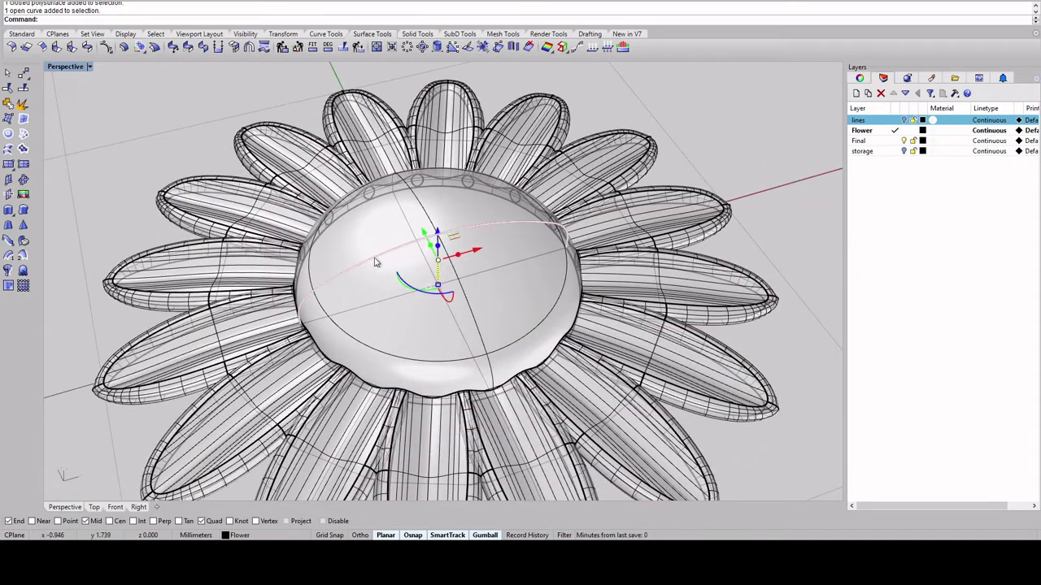
pyautogui.click(424, 281)
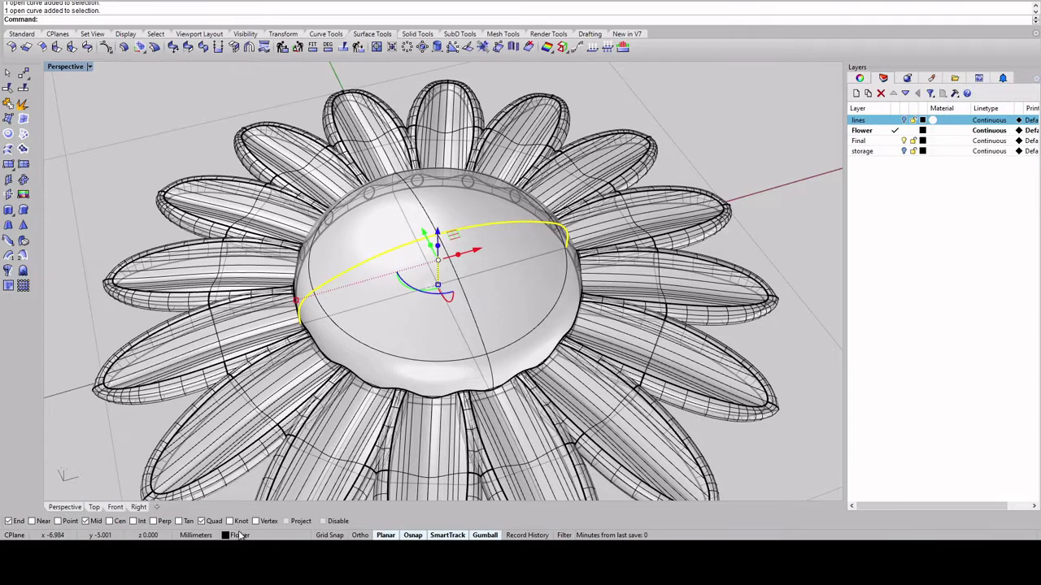
pyautogui.click(234, 497)
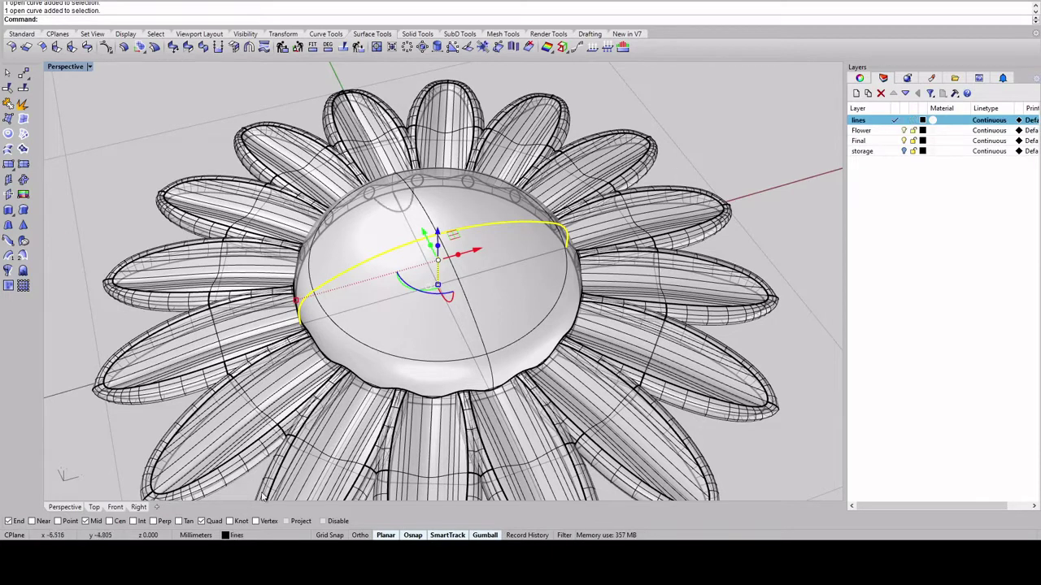
pyautogui.click(895, 131)
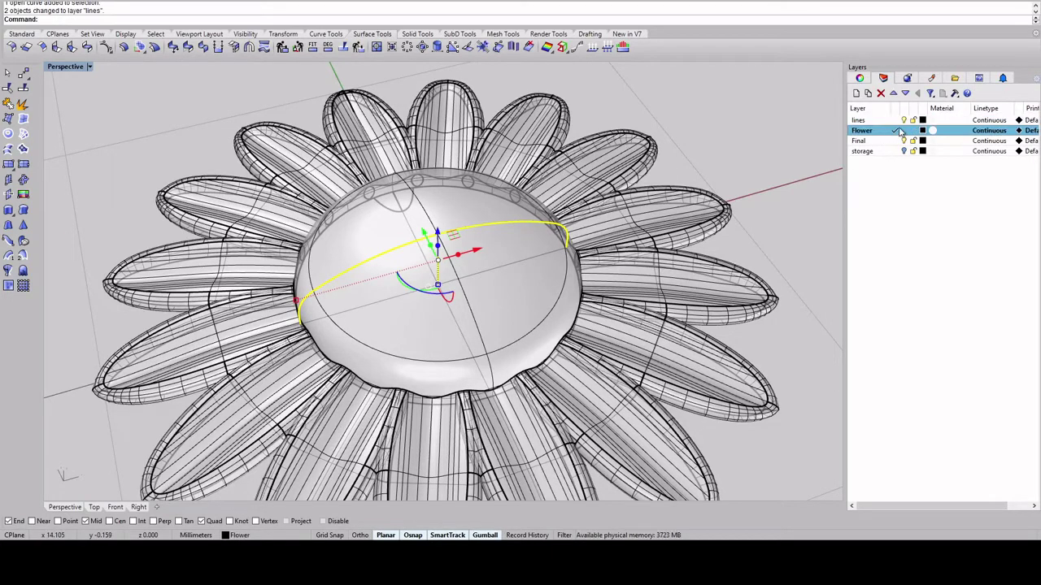
pyautogui.click(904, 120)
pyautogui.moveTo(585, 193); pyautogui.dragTo(534, 170, button='right')
pyautogui.moveTo(465, 199); pyautogui.dragTo(508, 224, button='right')
pyautogui.hotkey('ctrl', 's')
# - Scale the dome up slightly from the origin (0) along the X axis so that it overlaps the petals' inner ends
pyautogui.click(494, 236)
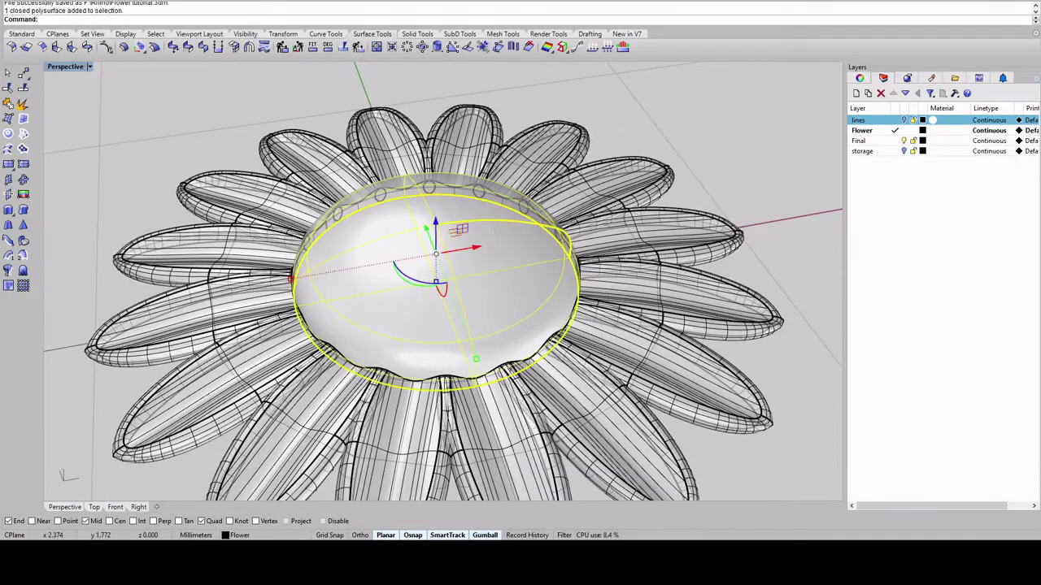
pyautogui.write('scale')
pyautogui.press('Return')
pyautogui.write('0')
pyautogui.press('Return')
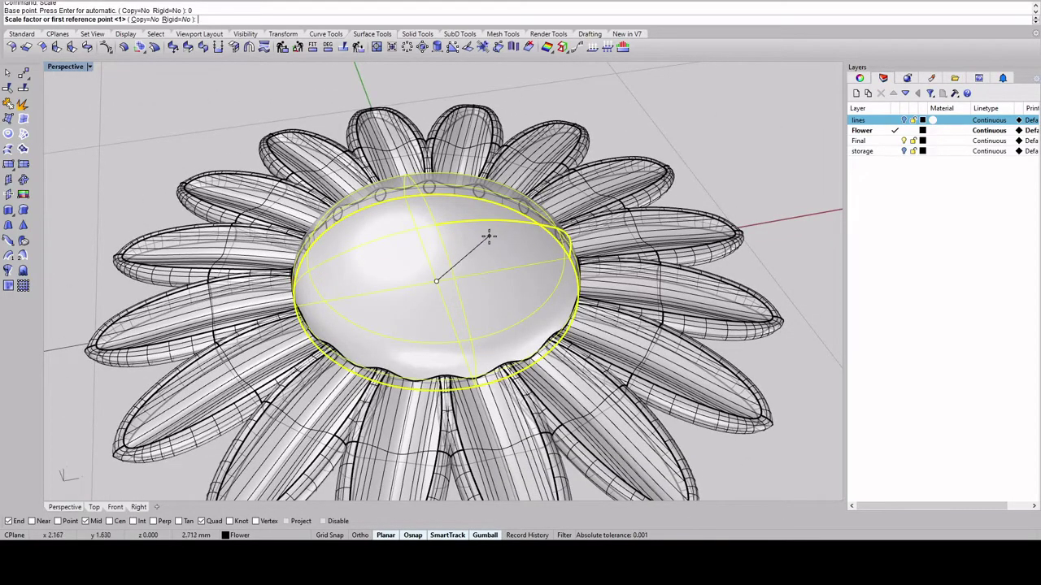
pyautogui.scroll(-4, 488, 236)
pyautogui.moveTo(455, 275); pyautogui.dragTo(451, 300, button='right')
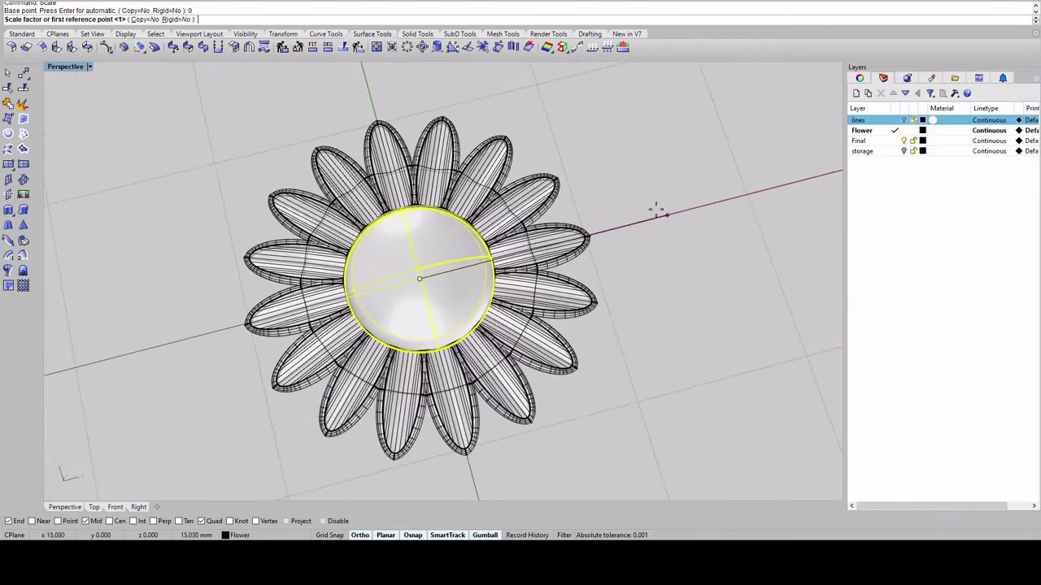
pyautogui.click(628, 222)
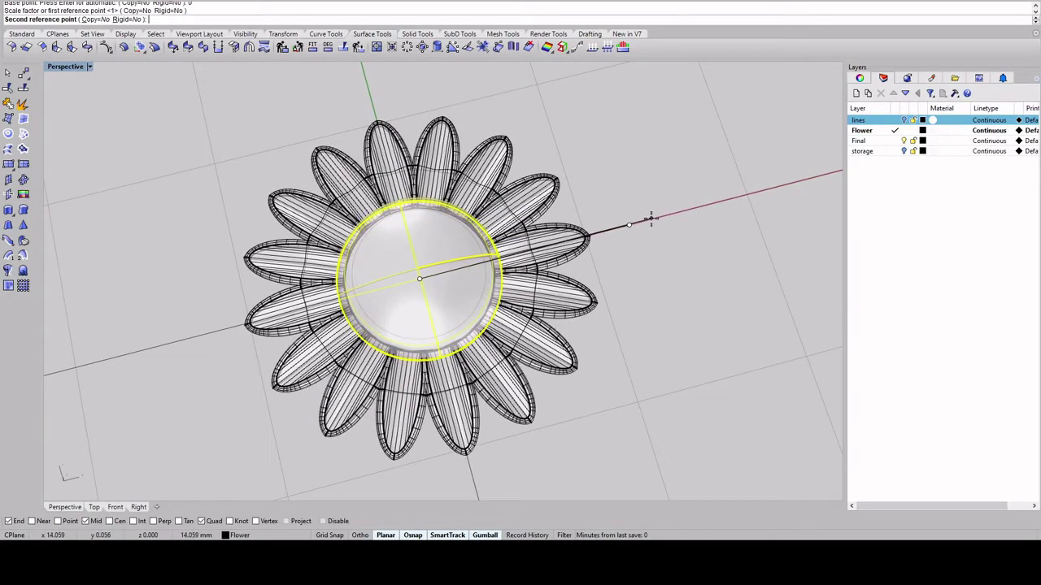
pyautogui.click(652, 223)
pyautogui.press('Escape')
# - Switch the Perspective view to Shaded display and save the file
pyautogui.moveTo(652, 198); pyautogui.dragTo(249, 142, button='right')
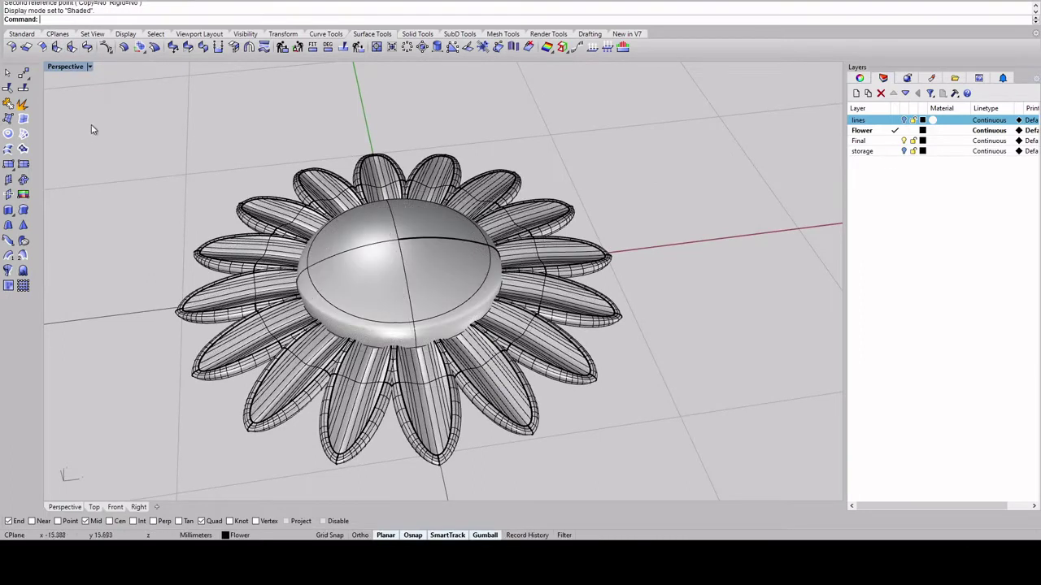
pyautogui.hotkey('ctrl', 's')
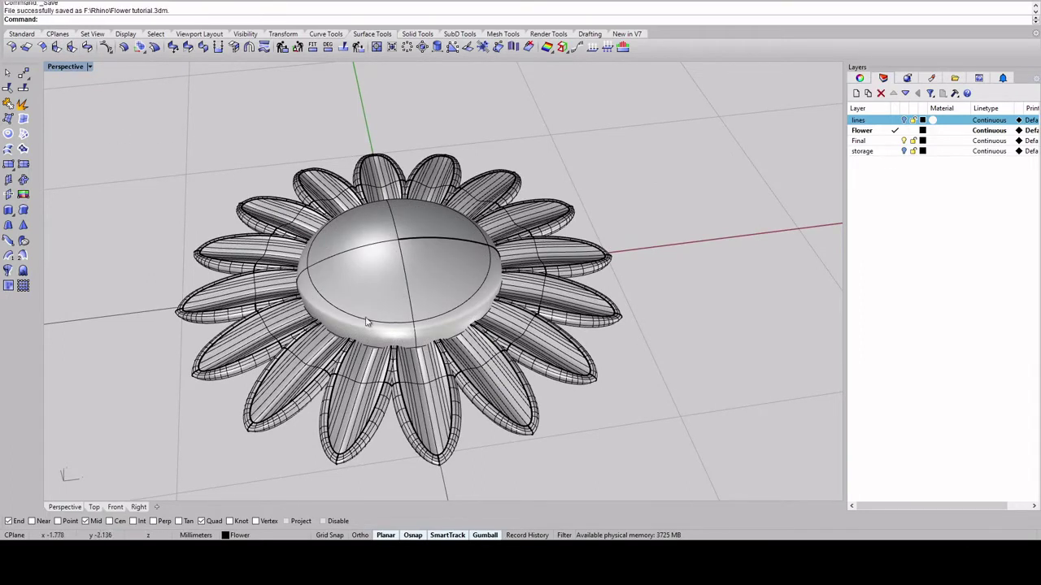
pyautogui.moveTo(413, 328); pyautogui.dragTo(496, 283, button='right')
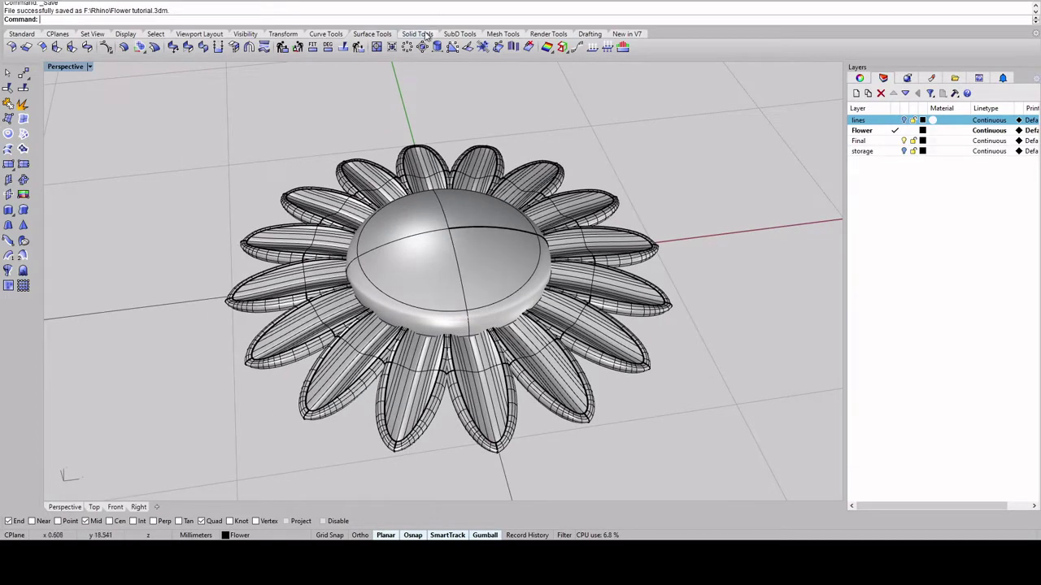
# - Boolean-union the dome and all the petals into one solid, and check that the flower selects as a single object
pyautogui.click(425, 34)
pyautogui.click(11, 46)
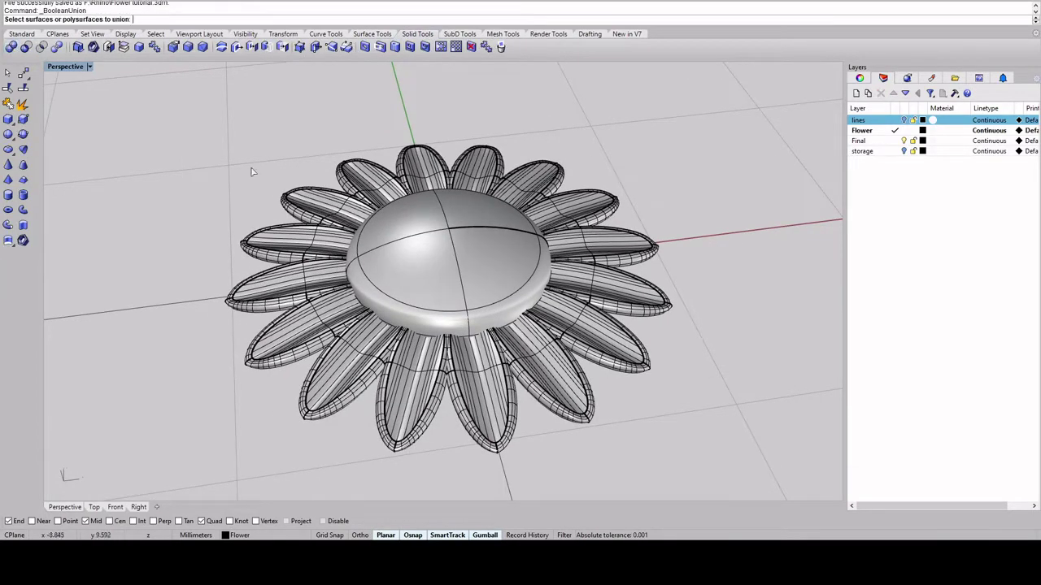
pyautogui.scroll(-3, 252, 172)
pyautogui.moveTo(625, 418); pyautogui.dragTo(223, 121)
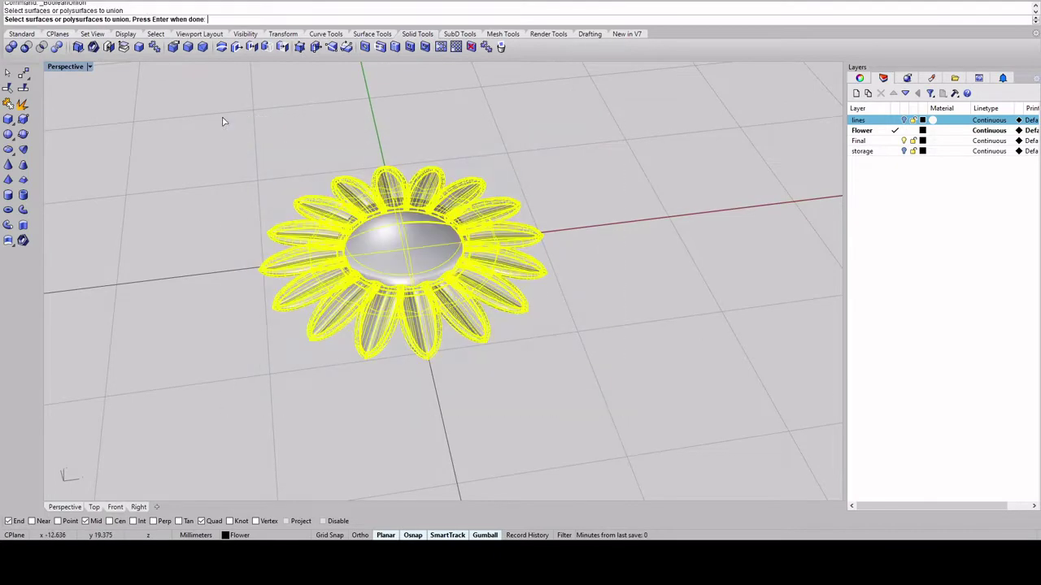
pyautogui.press('Return')
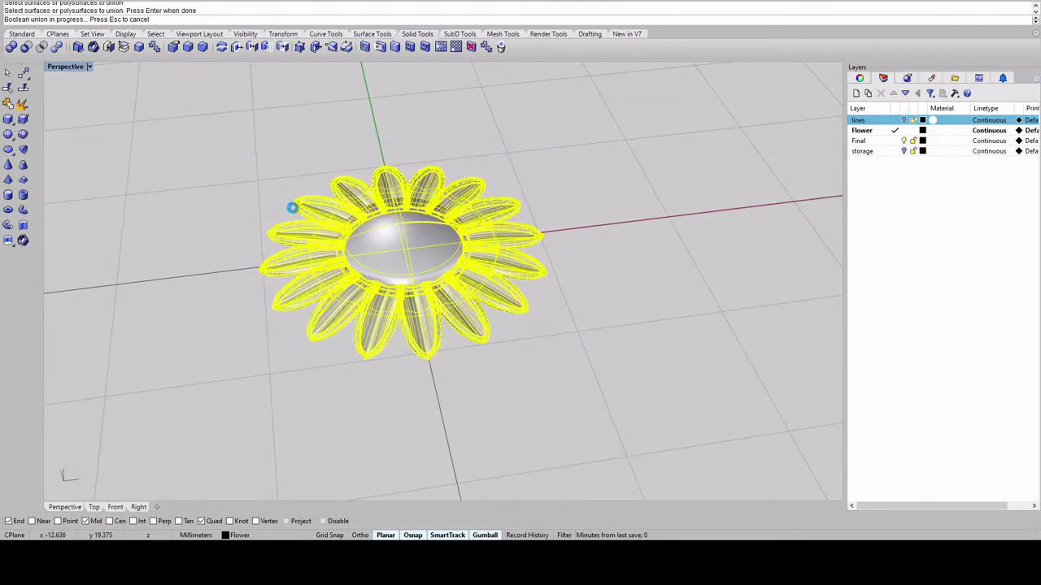
pyautogui.click(431, 233)
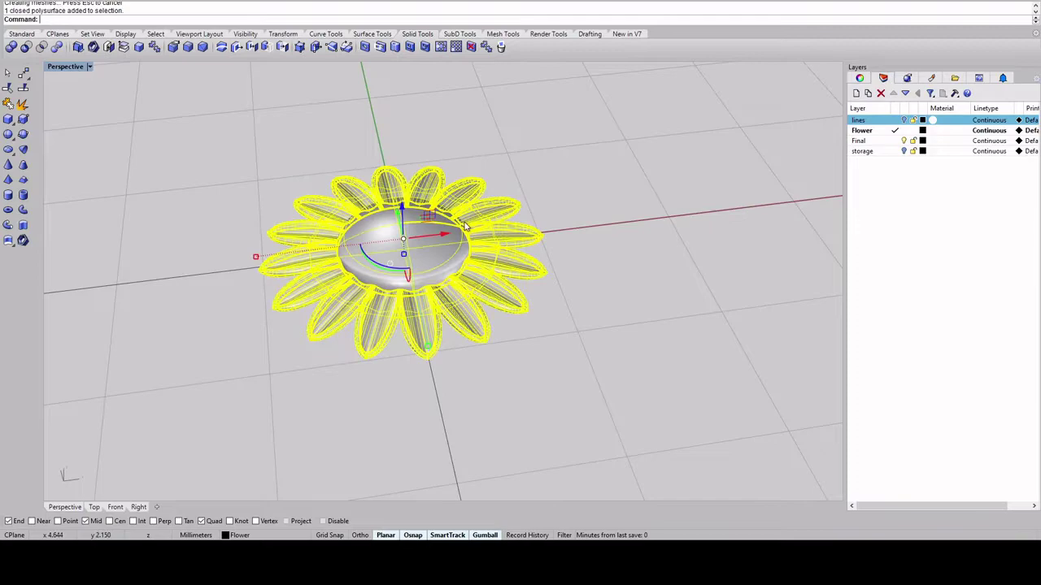
pyautogui.click(545, 167)
# - Switch the Perspective view to Rendered display to view the joined flower
pyautogui.scroll(4, 400, 249)
pyautogui.moveTo(392, 218); pyautogui.dragTo(359, 229, button='right')
pyautogui.click(91, 69)
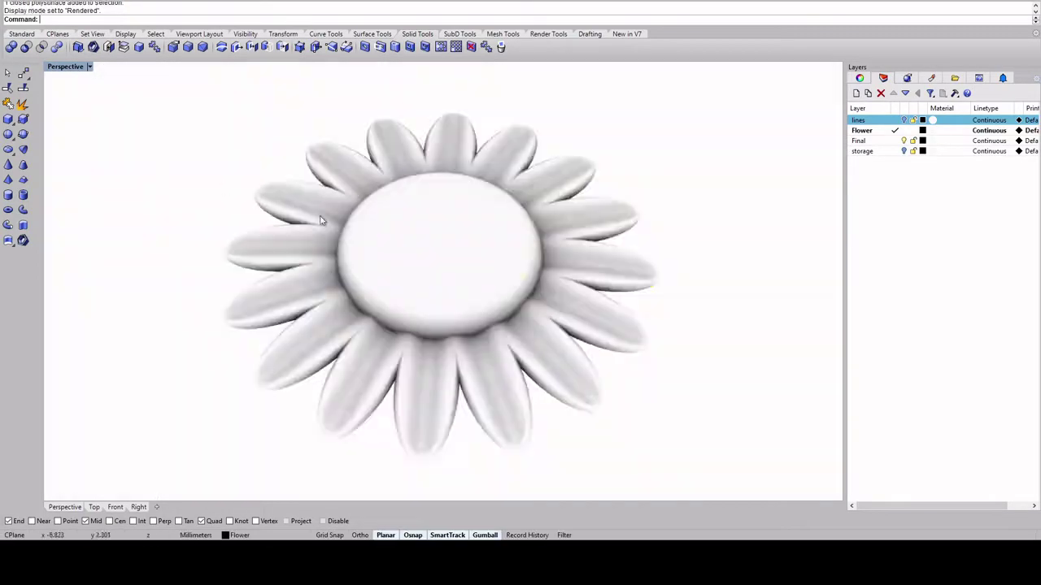
# - Run EMap on the flower and examine the environment reflections on the dome and petals from several angles
pyautogui.click(386, 232)
pyautogui.write('EMap')
pyautogui.press('Return')
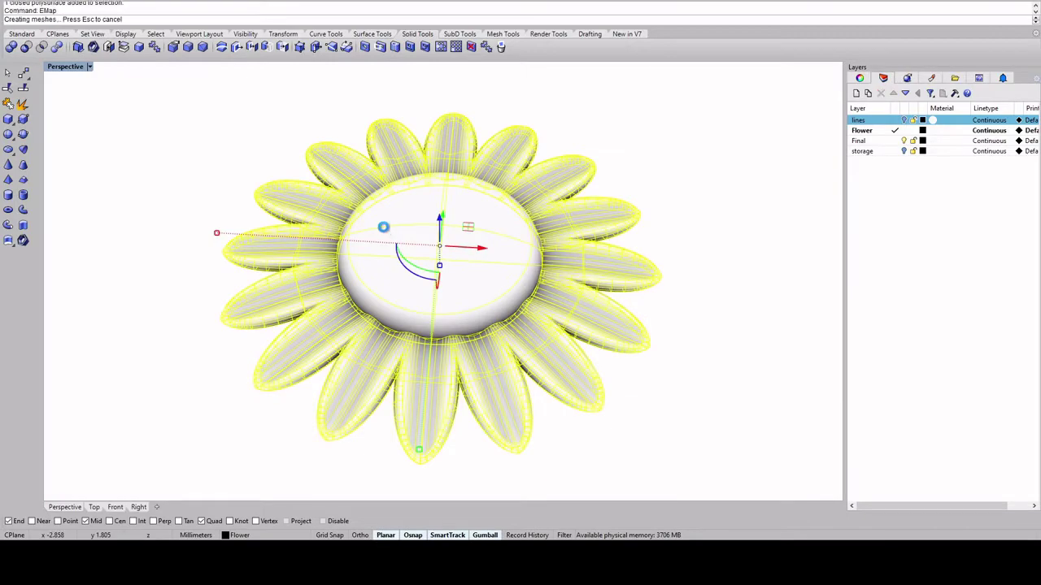
pyautogui.click(664, 141)
pyautogui.moveTo(658, 170); pyautogui.dragTo(573, 267, button='right')
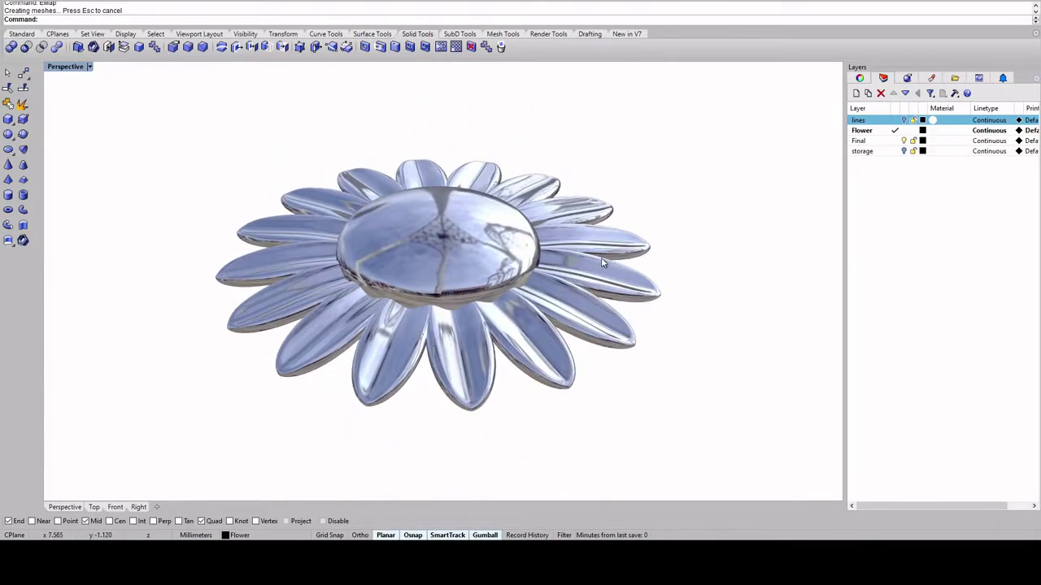
pyautogui.click(571, 268)
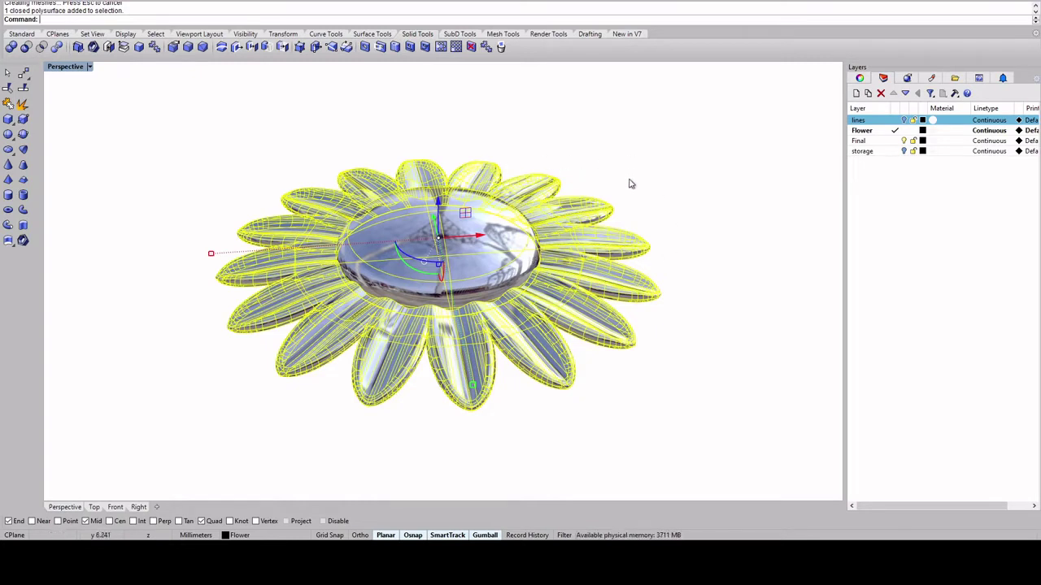
pyautogui.click(662, 163)
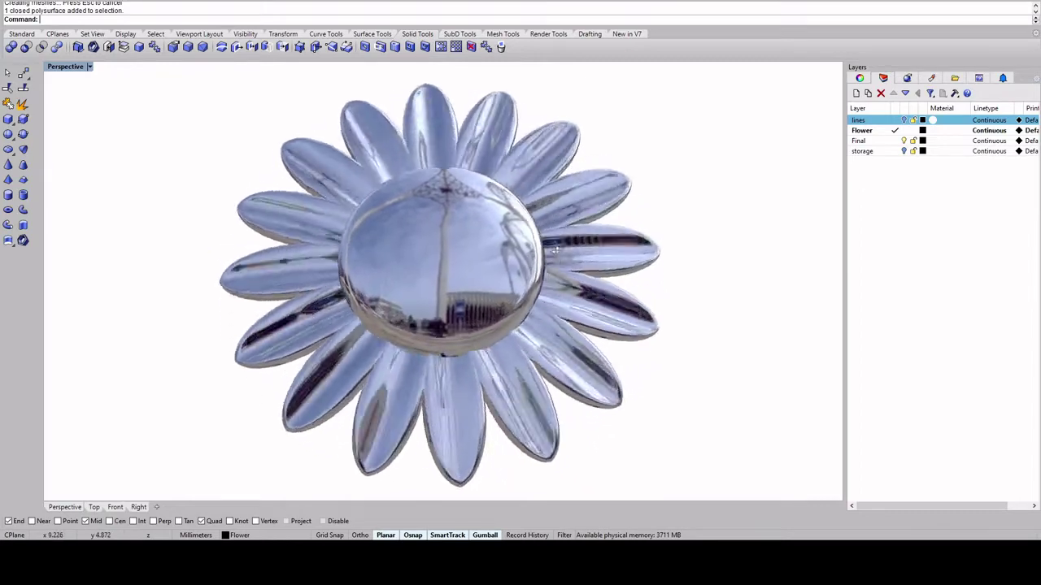